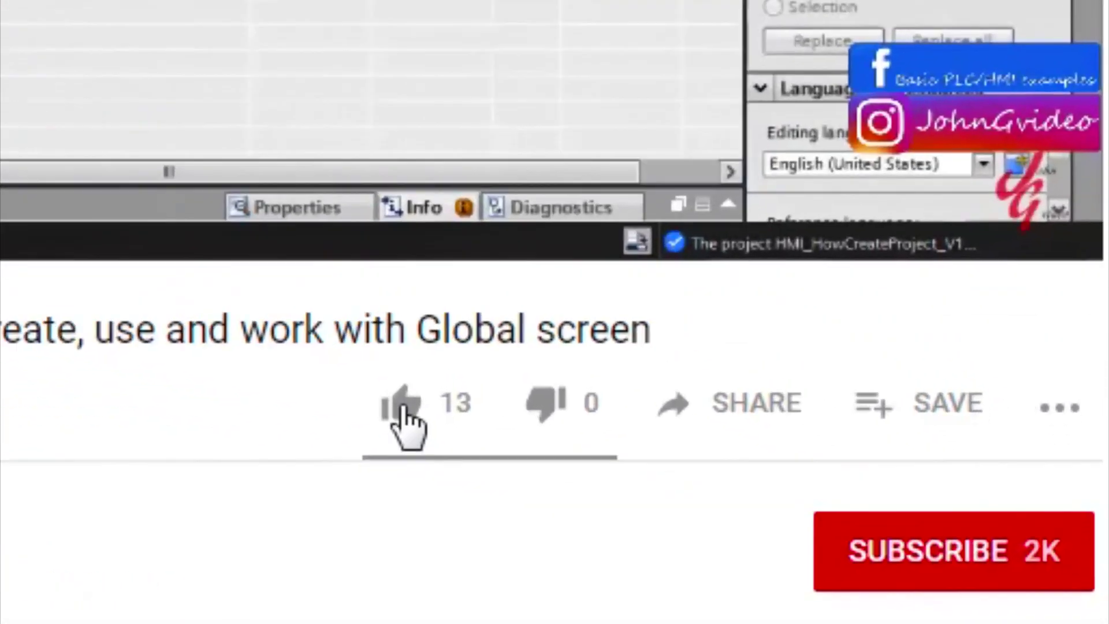
pyautogui.click(696, 494)
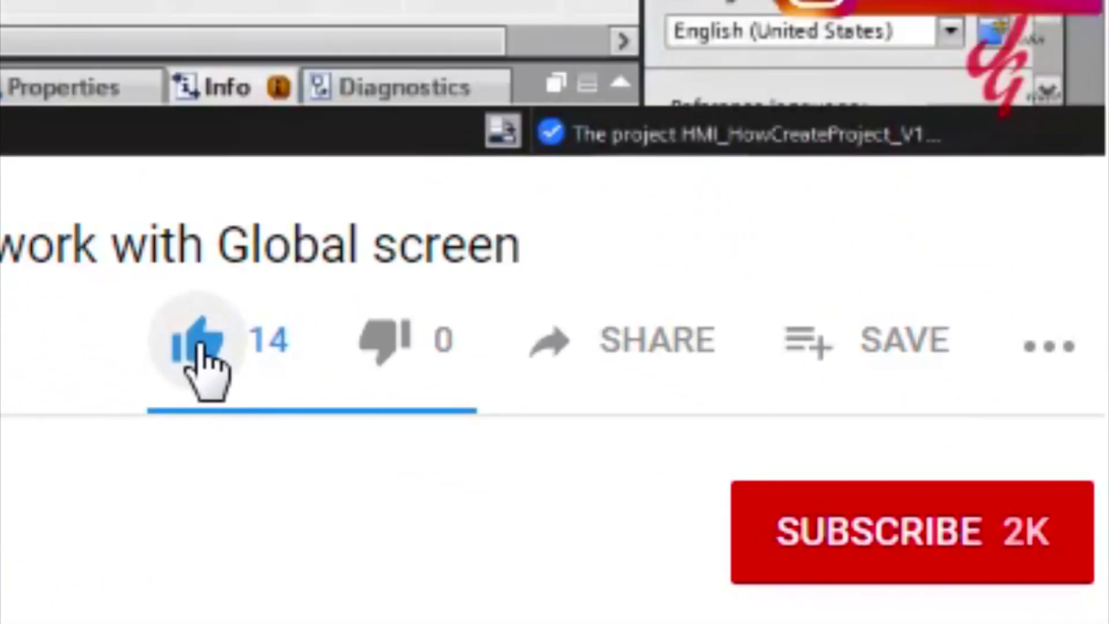
pyautogui.click(876, 520)
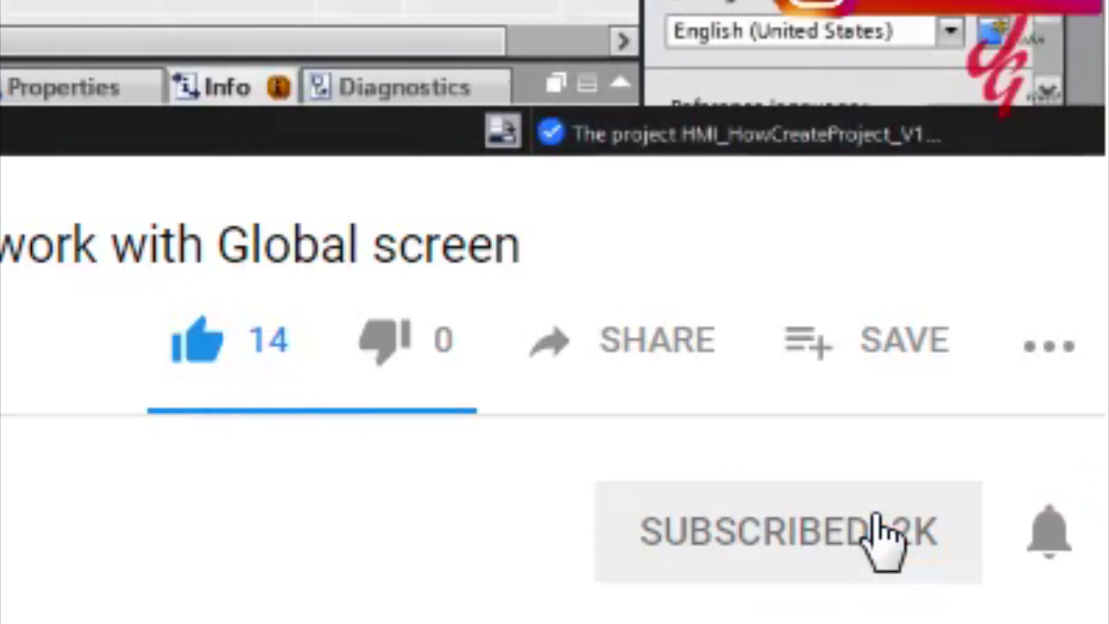
pyautogui.click(1049, 532)
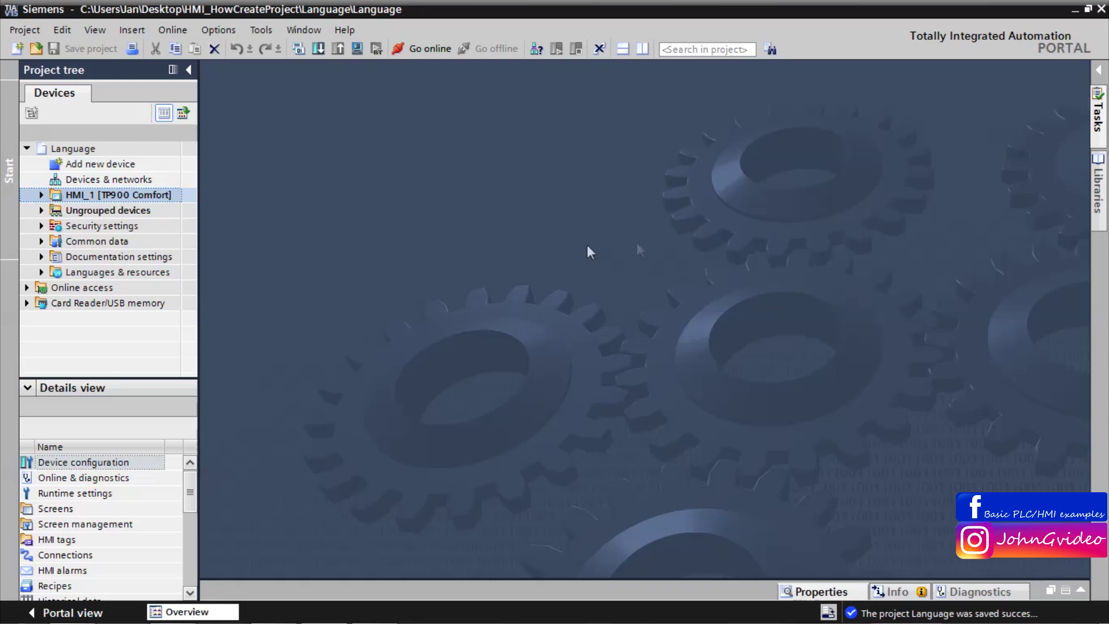
# Add a new screen to HMI_1 [TP900 Comfort] and define it as the start screen
pyautogui.moveTo(199, 190); pyautogui.dragTo(229, 193)
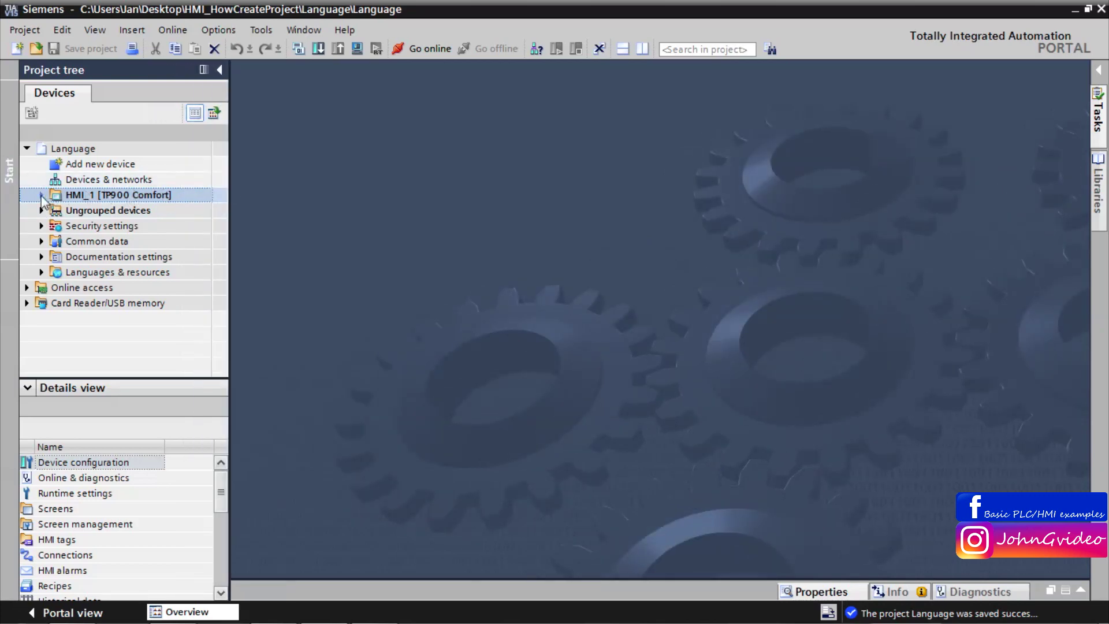
pyautogui.click(41, 195)
pyautogui.click(56, 256)
pyautogui.click(102, 273)
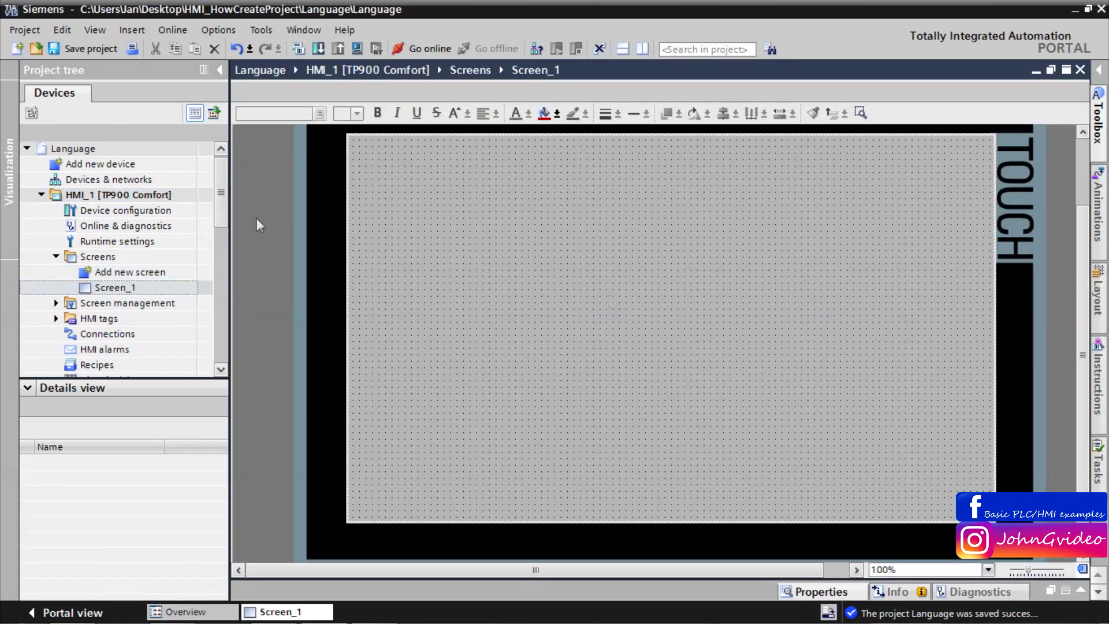
pyautogui.rightClick(114, 287)
pyautogui.click(166, 388)
pyautogui.click(56, 257)
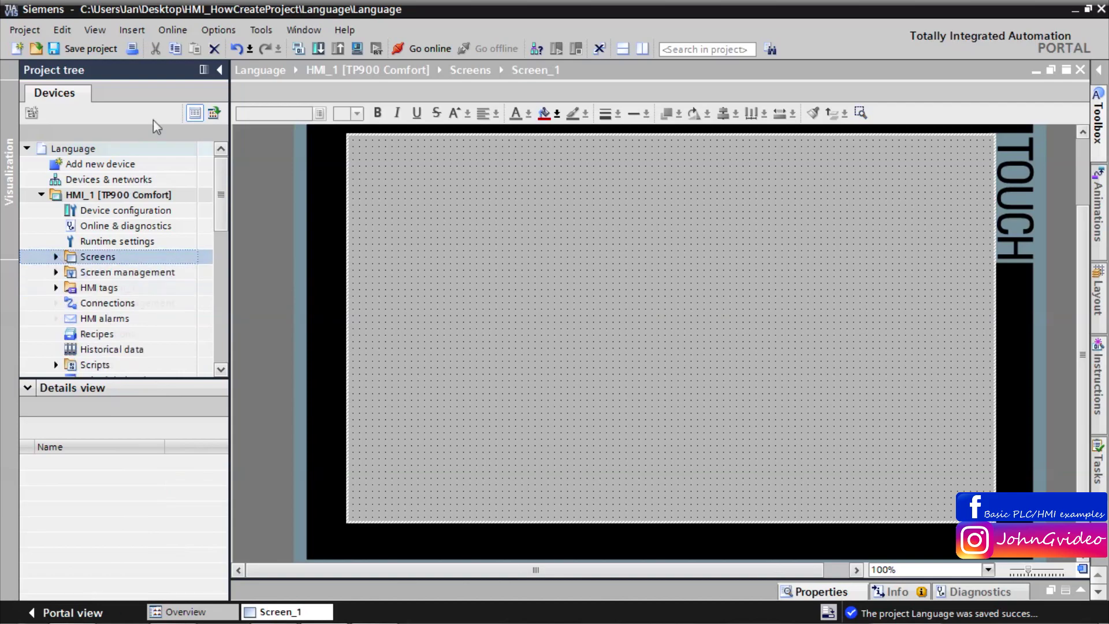
# Place an alarm view in the lower part of Screen_1 and stretch it across the full screen width
pyautogui.click(219, 69)
pyautogui.click(1100, 102)
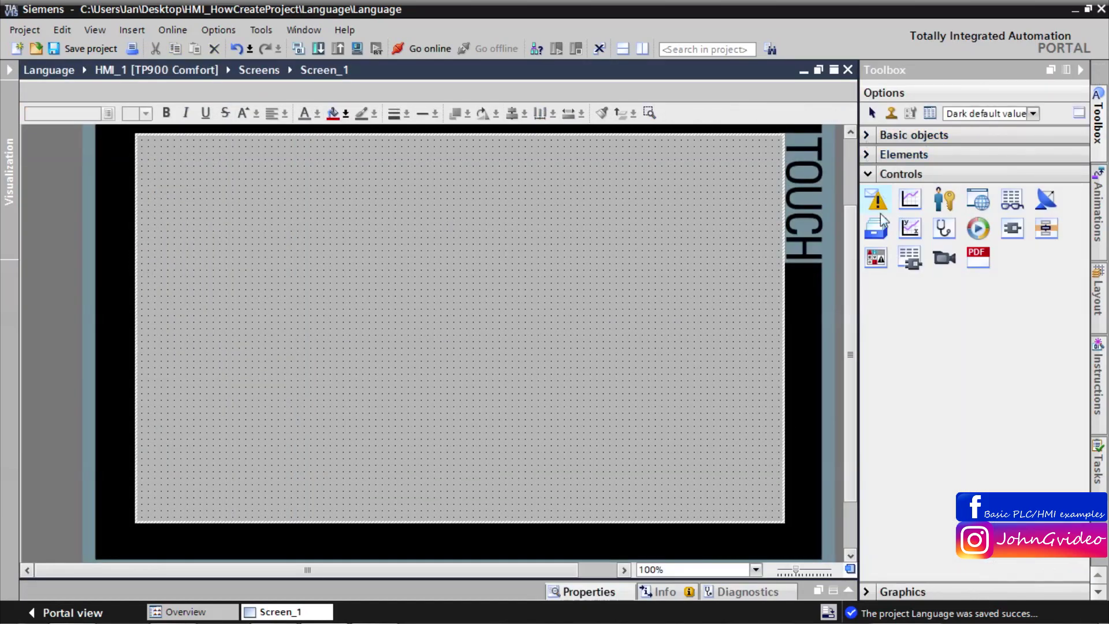
pyautogui.moveTo(257, 382); pyautogui.dragTo(387, 394)
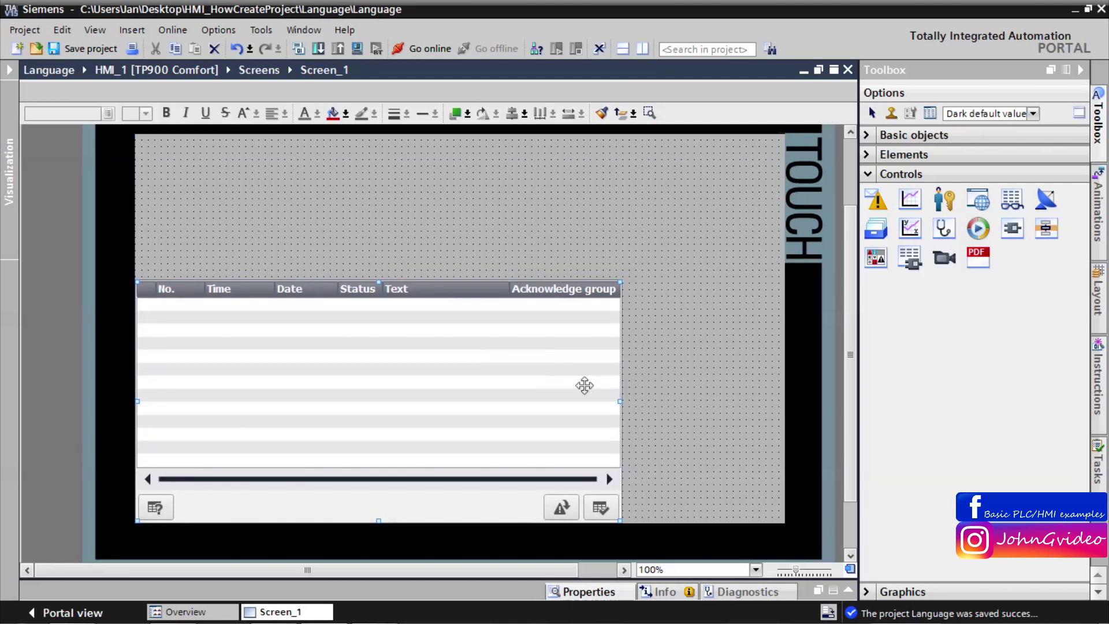
pyautogui.moveTo(620, 401); pyautogui.dragTo(782, 404)
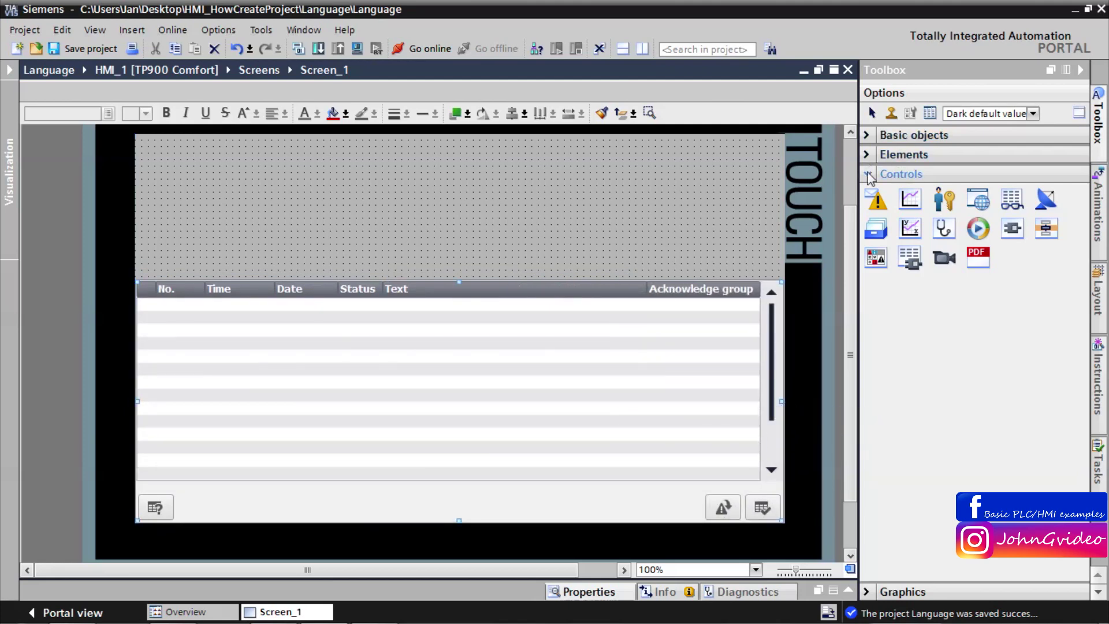
# Add two buttons, one below the other, in the free area above the alarm view, near the screen's right side
pyautogui.click(903, 155)
pyautogui.moveTo(690, 173); pyautogui.dragTo(670, 157)
pyautogui.moveTo(659, 200); pyautogui.dragTo(650, 200)
# Add a text field and a rectangle beside it in the free area above the alarm view
pyautogui.click(907, 135)
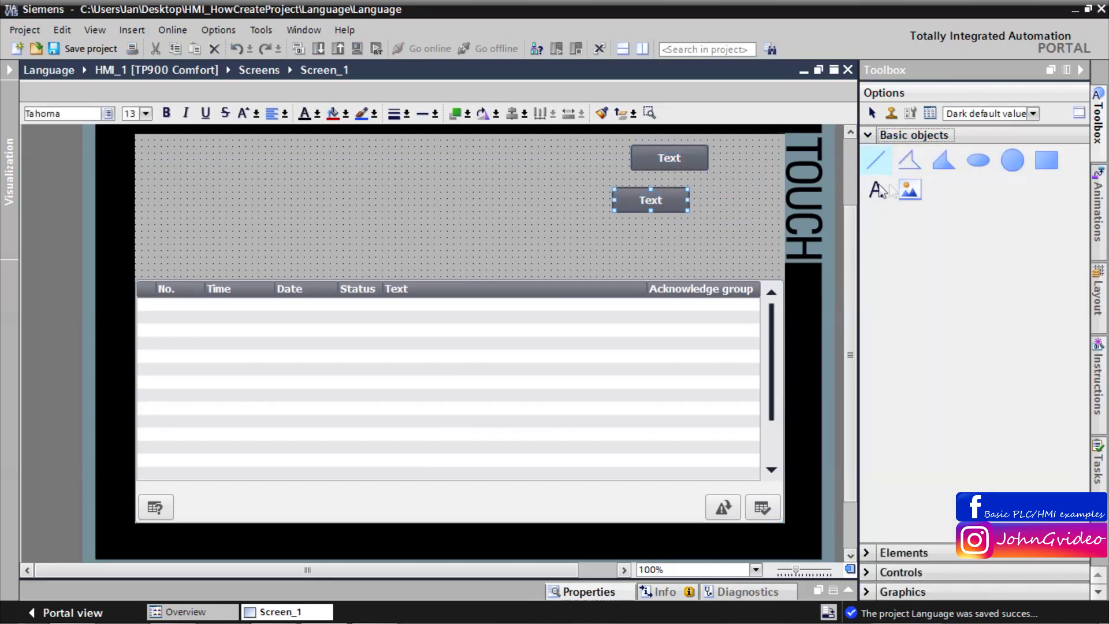
pyautogui.click(227, 192)
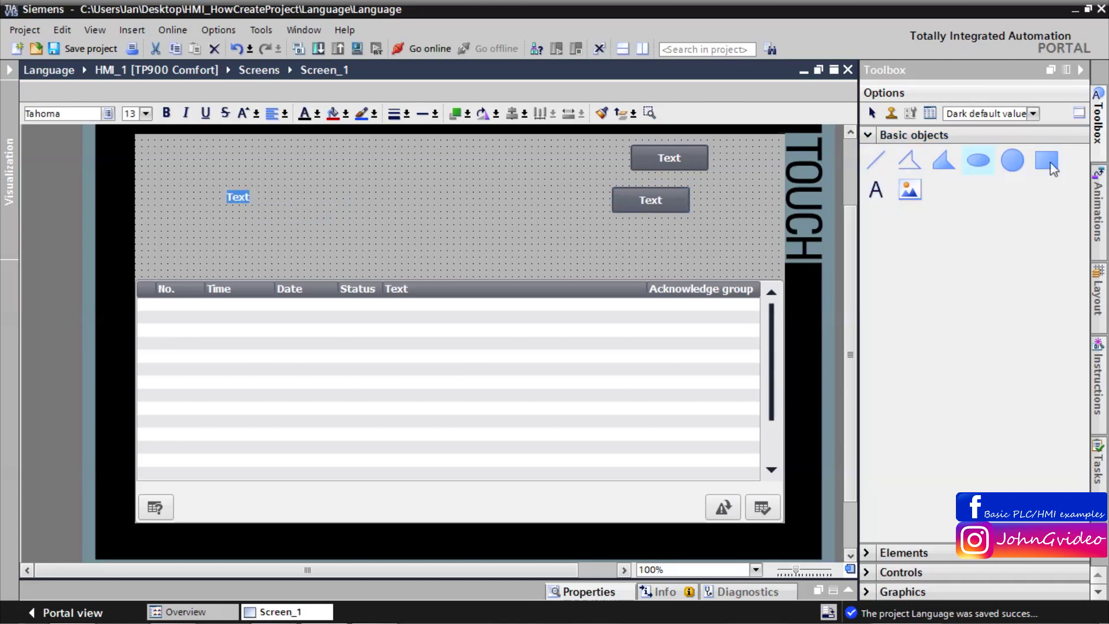
pyautogui.click(337, 189)
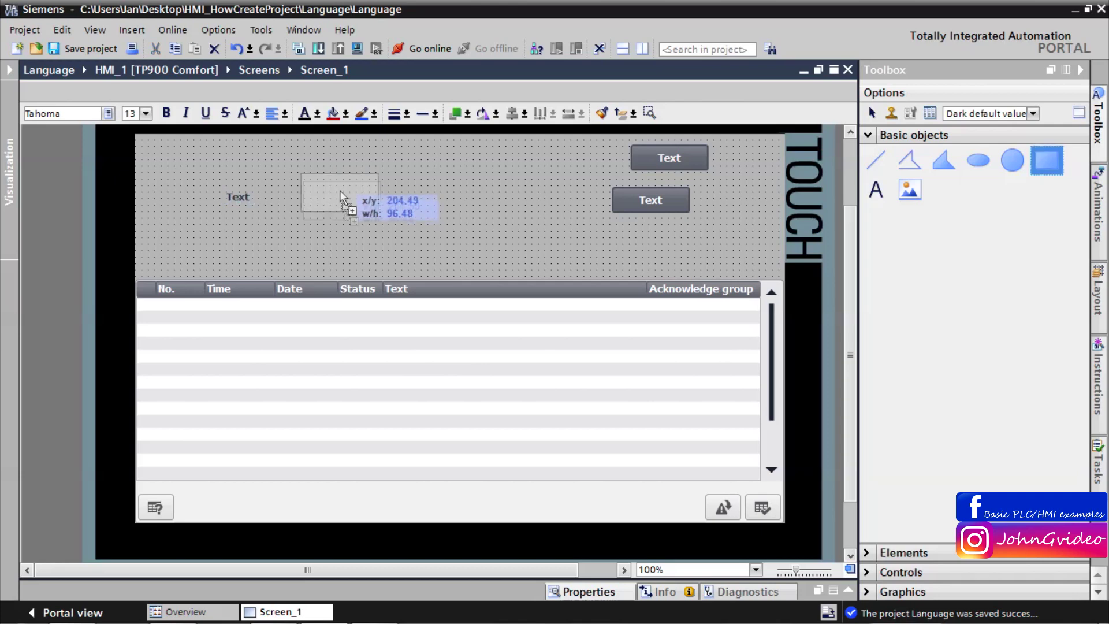
pyautogui.click(1081, 70)
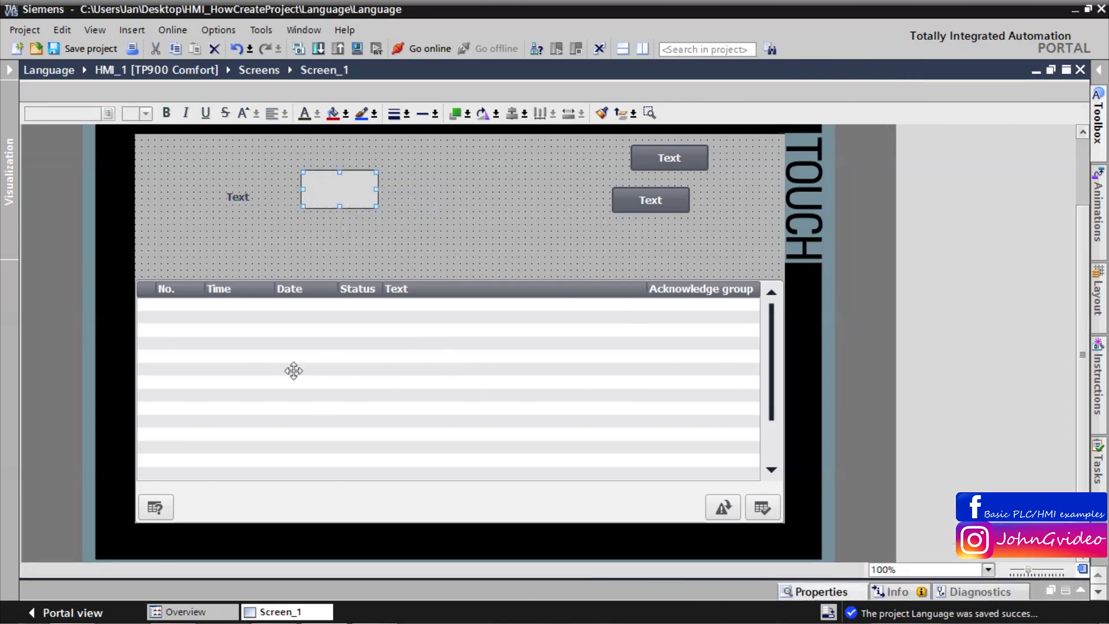
# Shift the rectangle up and to the left, and enlarge it to hold the valve controls
pyautogui.click(448, 216)
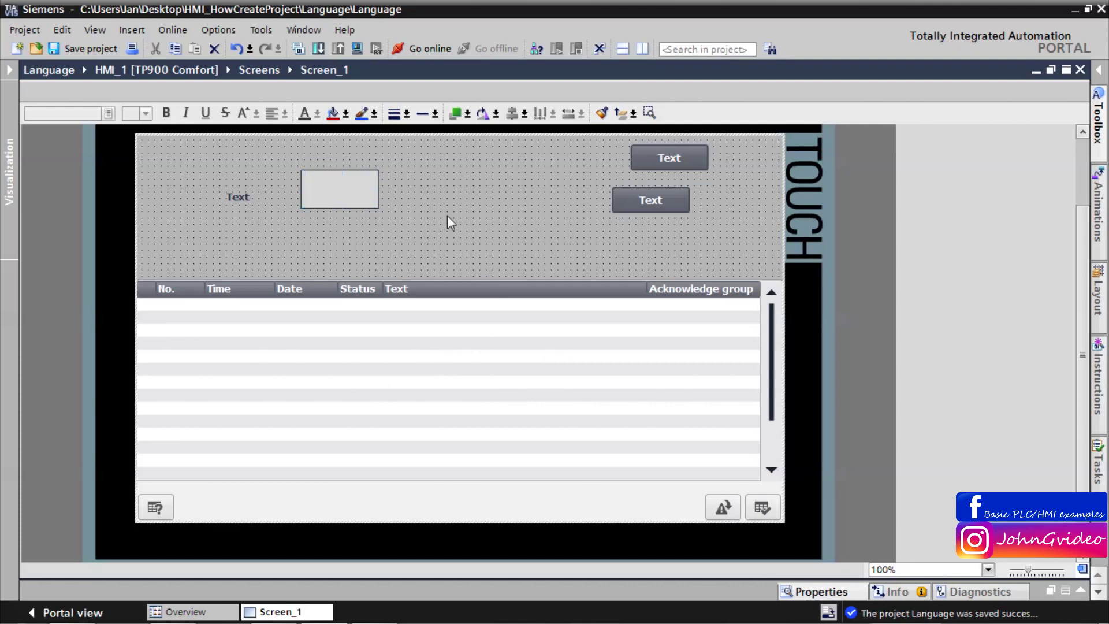
pyautogui.moveTo(322, 198); pyautogui.dragTo(302, 172)
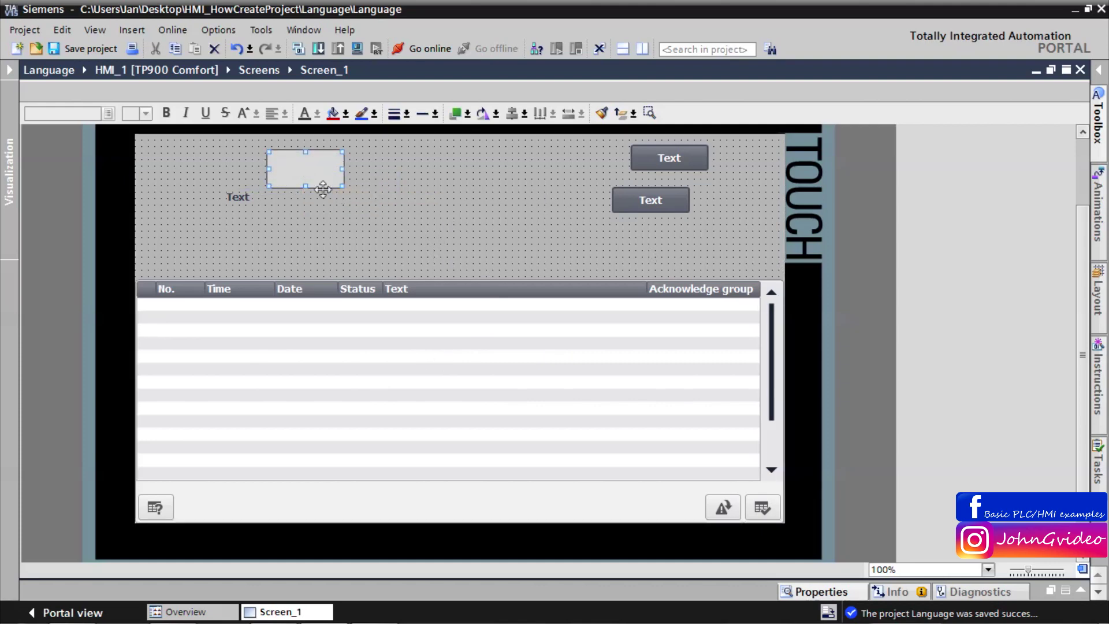
pyautogui.moveTo(341, 184); pyautogui.dragTo(437, 242)
# Move the text field onto the upper part of the rectangle and send the rectangle to the back
pyautogui.click(233, 198)
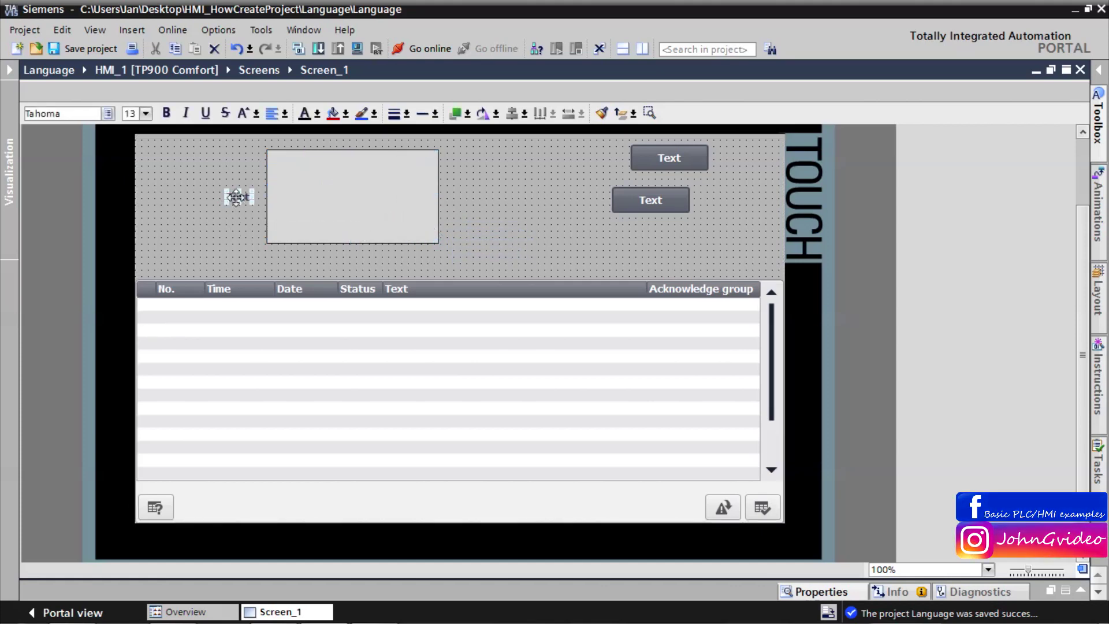
pyautogui.moveTo(243, 197); pyautogui.dragTo(365, 184)
pyautogui.rightClick(356, 195)
pyautogui.moveTo(457, 313)
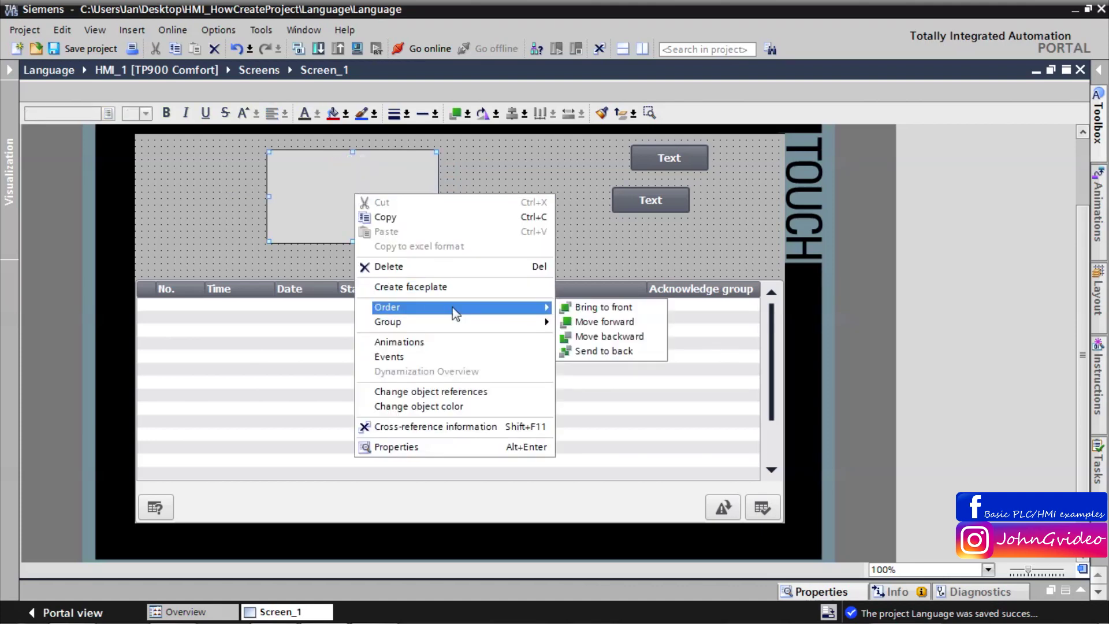
pyautogui.click(603, 351)
# Change the text field's text to Valve and set its font size to 30 px
pyautogui.click(345, 162)
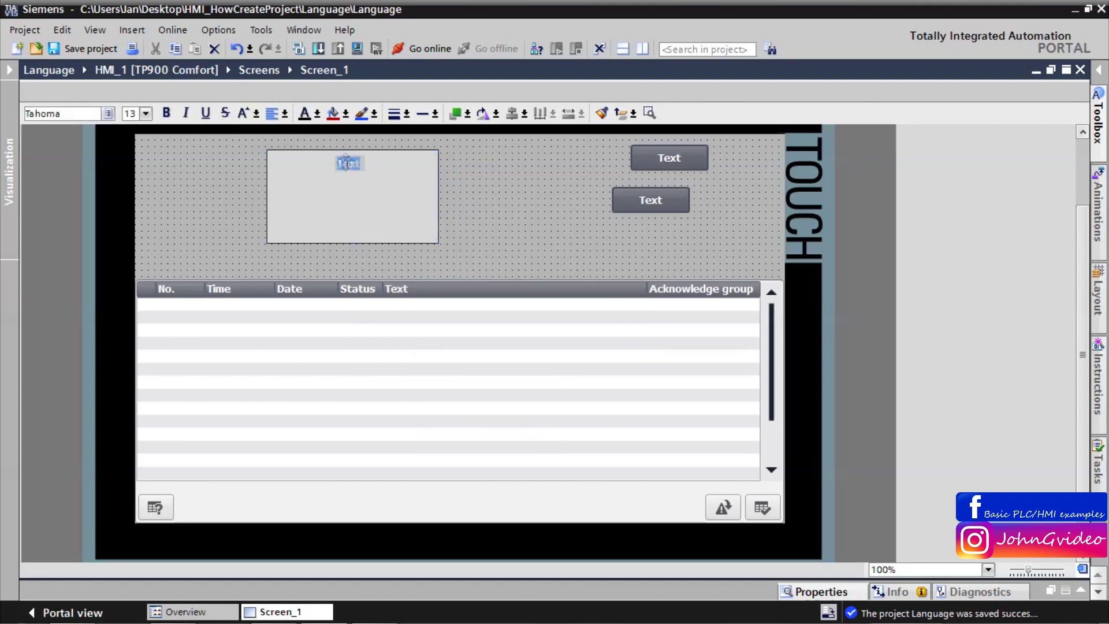
pyautogui.click(404, 166)
pyautogui.rightClick(350, 164)
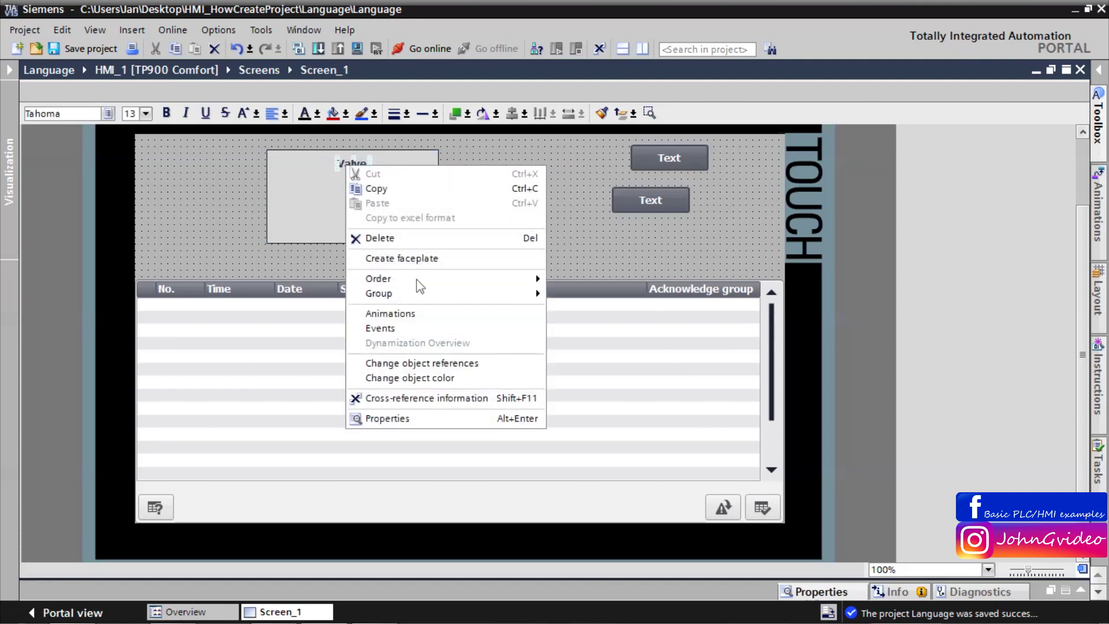
pyautogui.click(396, 416)
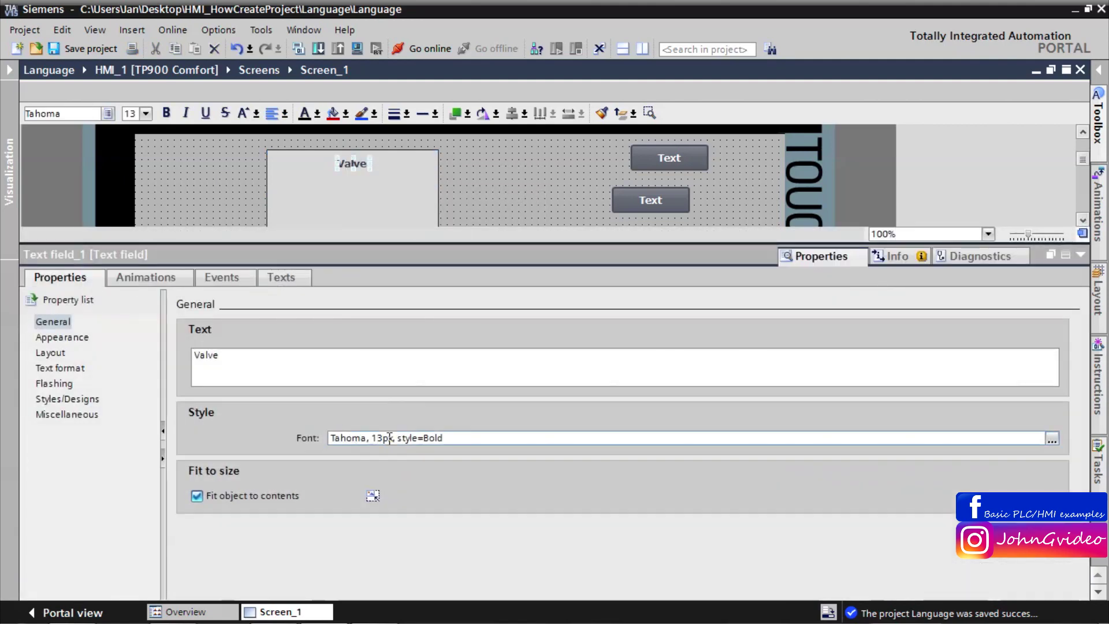
pyautogui.moveTo(384, 438); pyautogui.dragTo(373, 438)
pyautogui.press('Return')
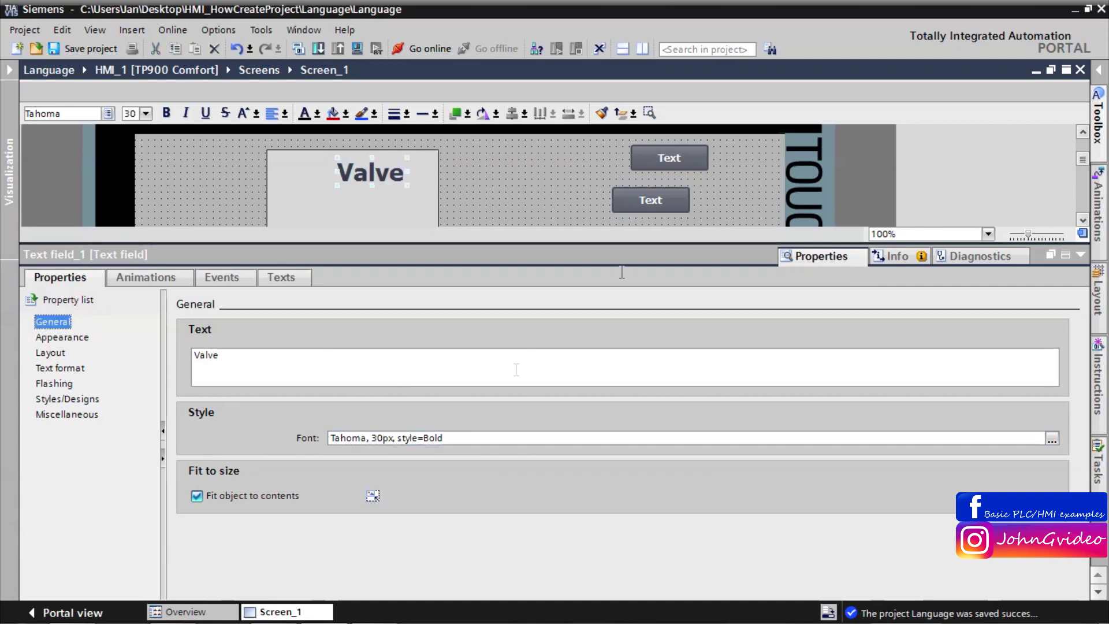
pyautogui.click(1080, 254)
# Nudge the Valve text up toward the rectangle's upper edge and centre it horizontally with the rectangle
pyautogui.click(375, 173)
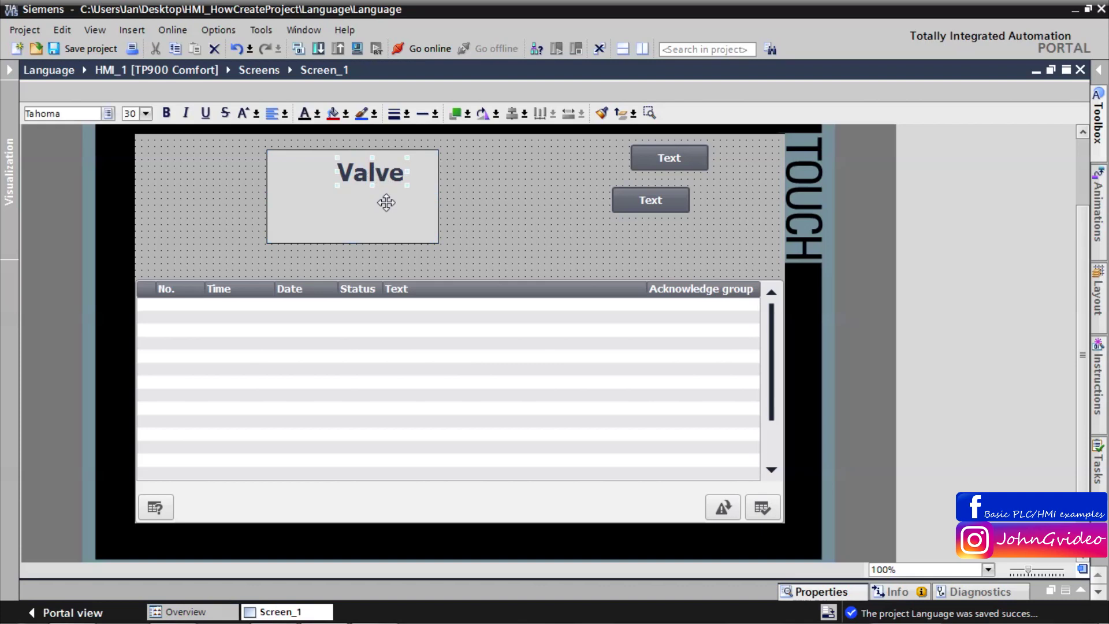
pyautogui.press('Up')
pyautogui.press('Up')
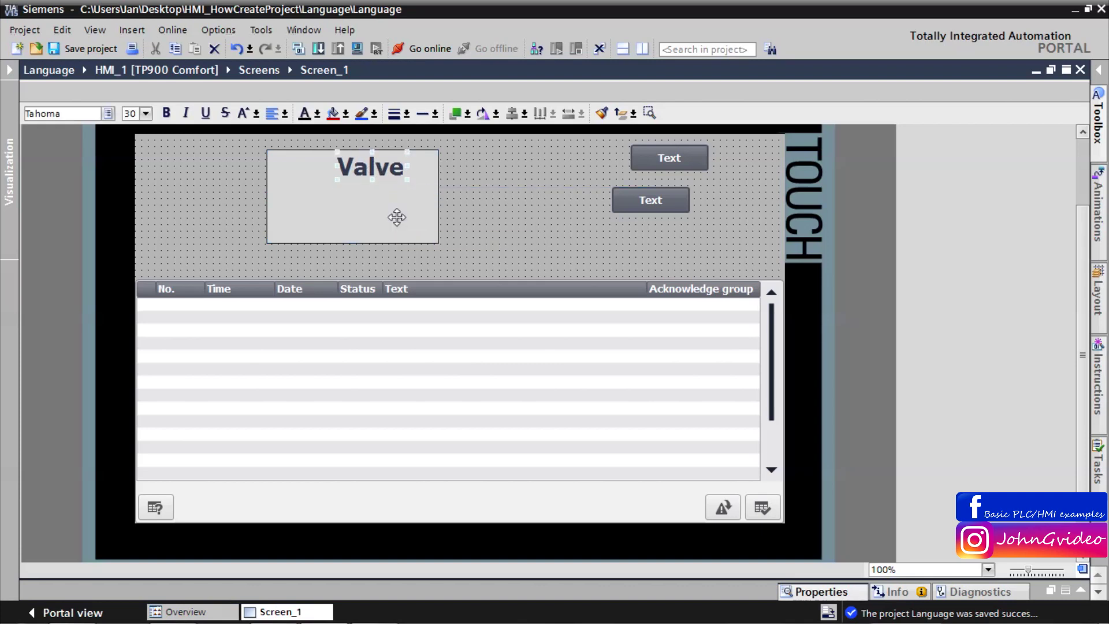
pyautogui.keyDown('ctrl'); pyautogui.click(401, 199); pyautogui.keyUp('ctrl')
pyautogui.click(525, 113)
pyautogui.click(511, 138)
pyautogui.click(498, 194)
# Move the lower button into the rectangle below the Valve text and label it Open
pyautogui.moveTo(642, 200); pyautogui.dragTo(312, 198)
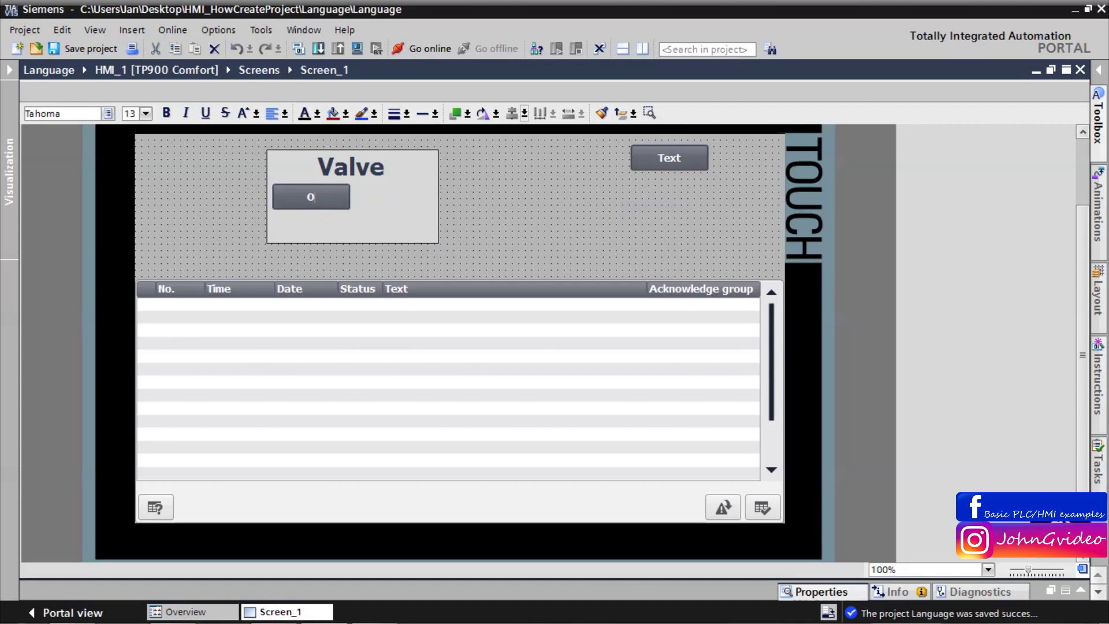
pyautogui.click(292, 196)
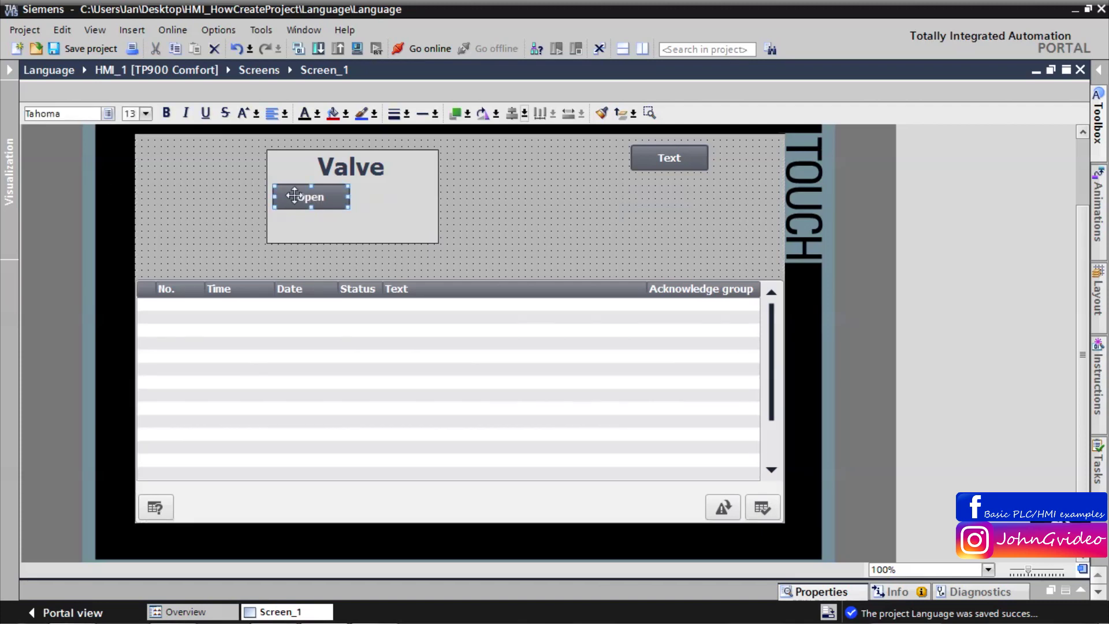
# Copy the Open button, place the copy to its right inside the rectangle and label it Close
pyautogui.rightClick(302, 195)
pyautogui.click(346, 216)
pyautogui.rightClick(355, 219)
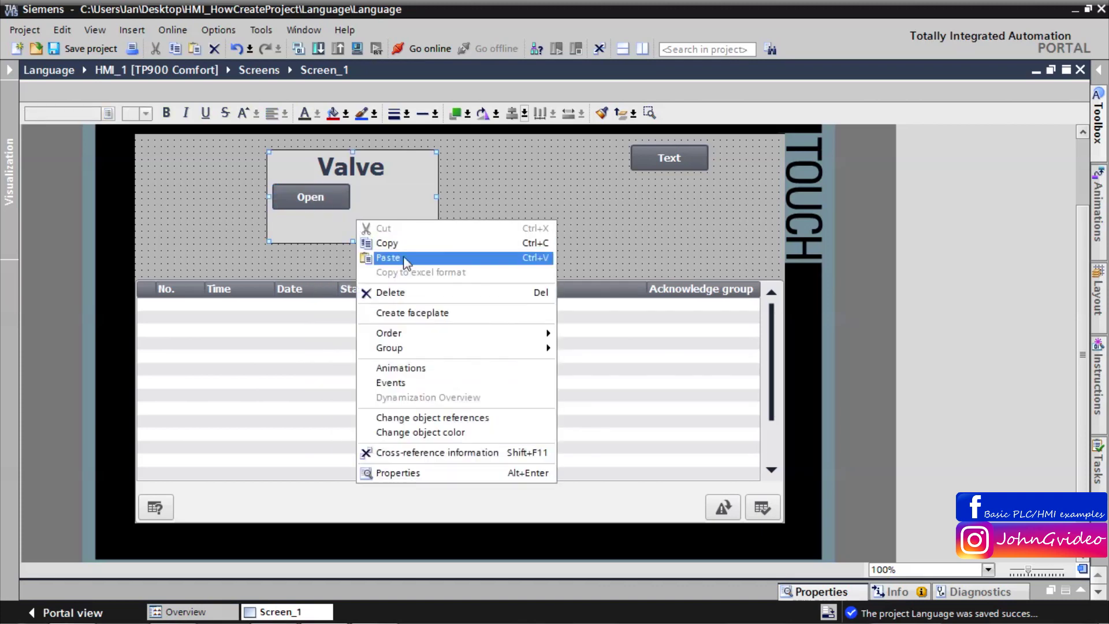
pyautogui.click(397, 257)
pyautogui.moveTo(327, 207); pyautogui.dragTo(406, 198)
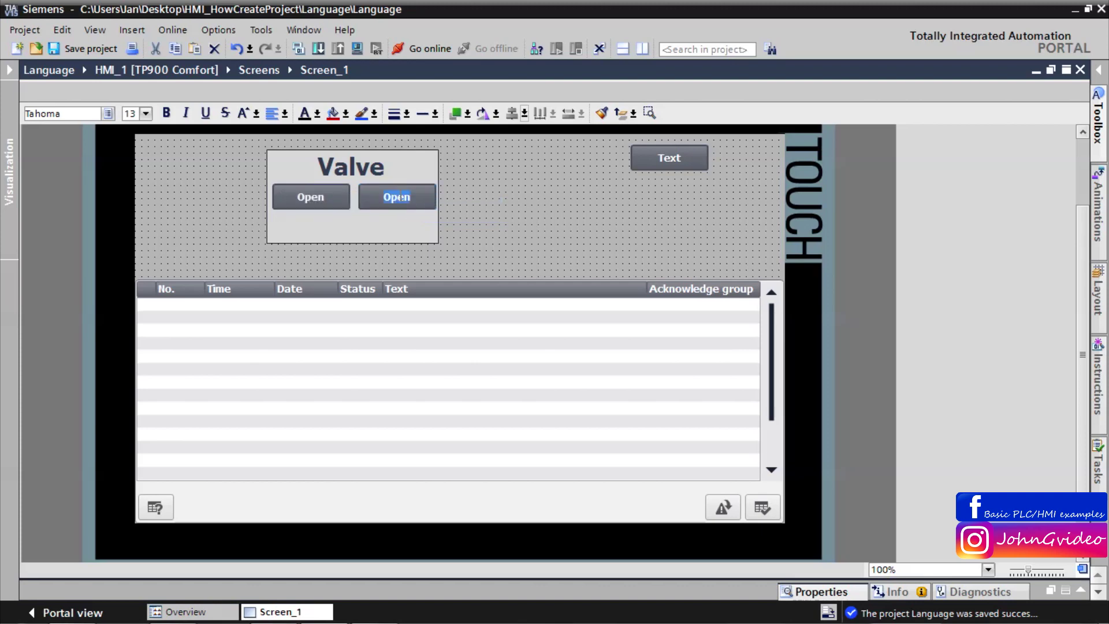
pyautogui.write('Close')
# Widen the remaining Text button near the screen's upper right corner and label it Change language
pyautogui.click(701, 163)
pyautogui.moveTo(709, 159); pyautogui.dragTo(770, 162)
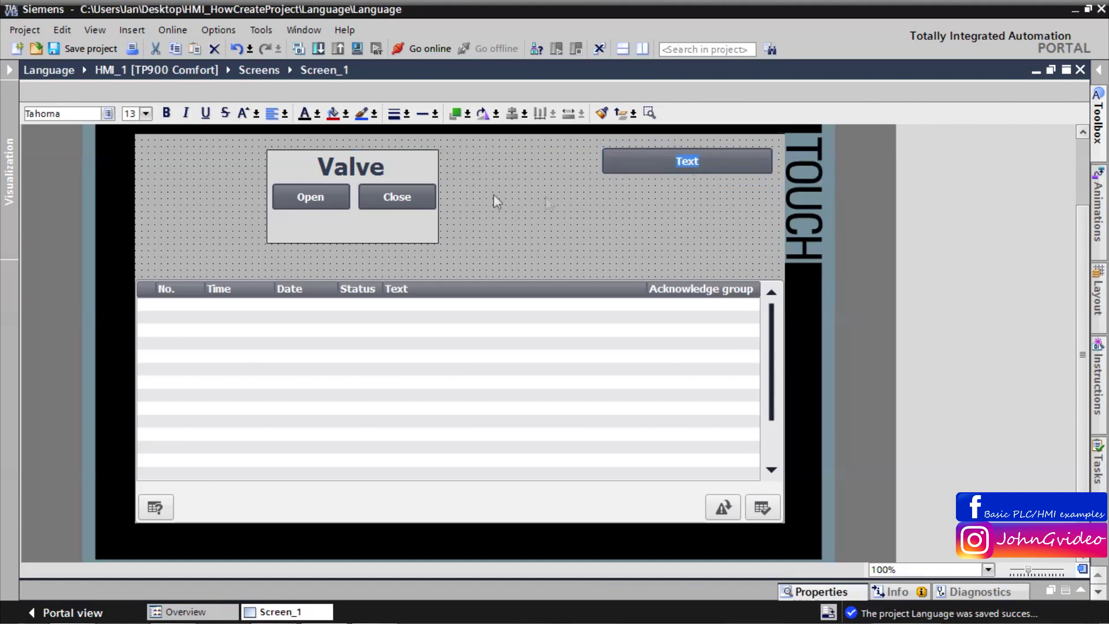
pyautogui.write('Change la')
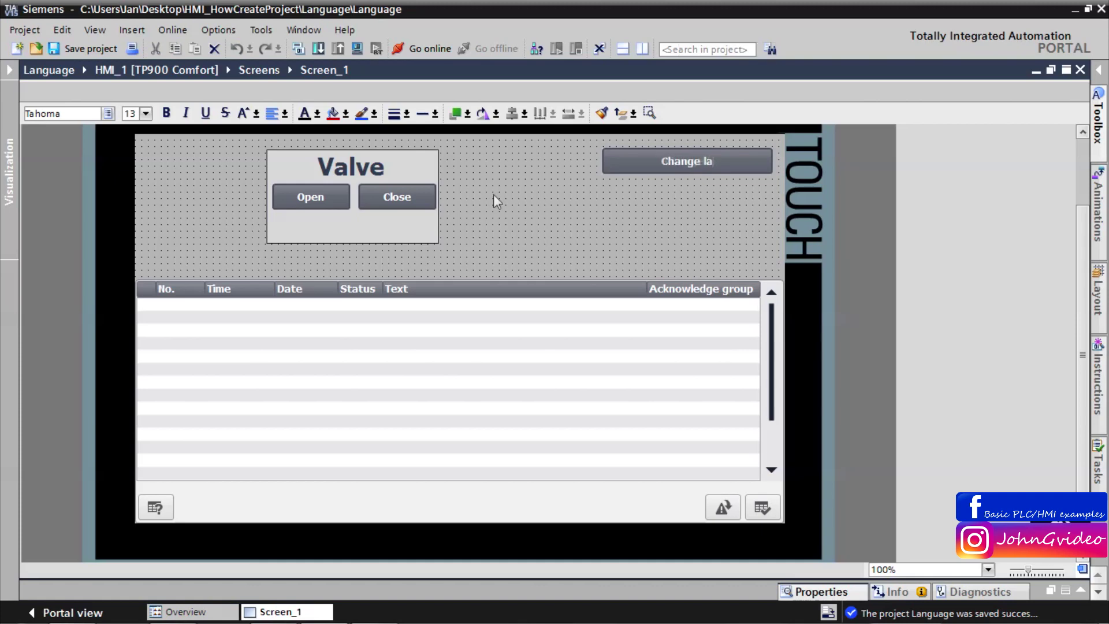
pyautogui.write('nguage')
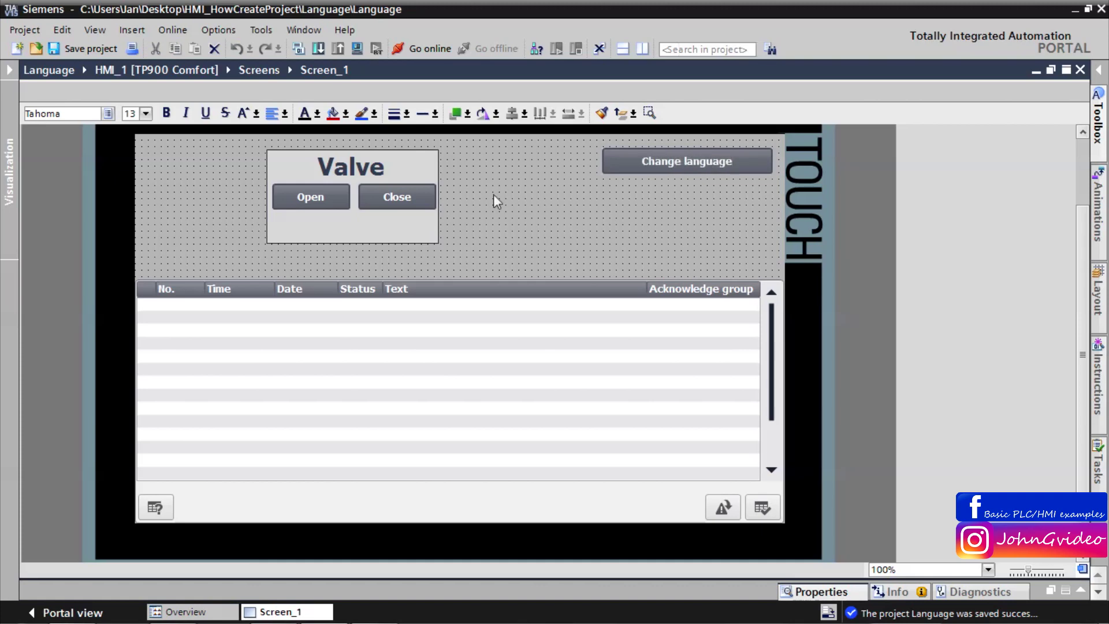
pyautogui.press('Return')
pyautogui.click(581, 182)
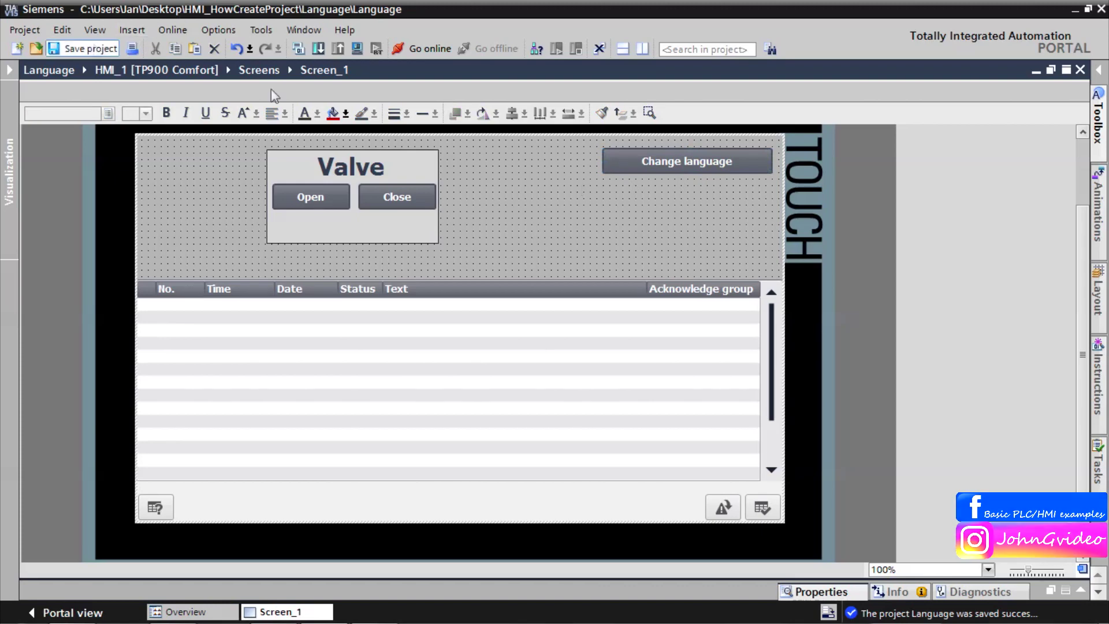
# Run the HMI simulation to check the layout of Screen_1, and close the runtime
pyautogui.click(357, 49)
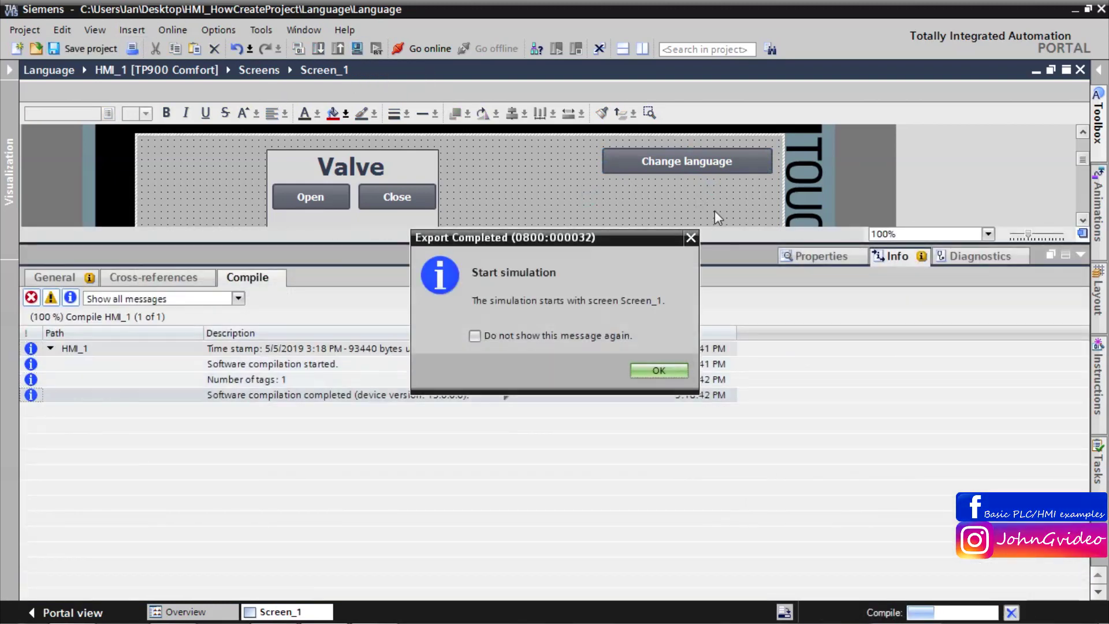
pyautogui.click(682, 369)
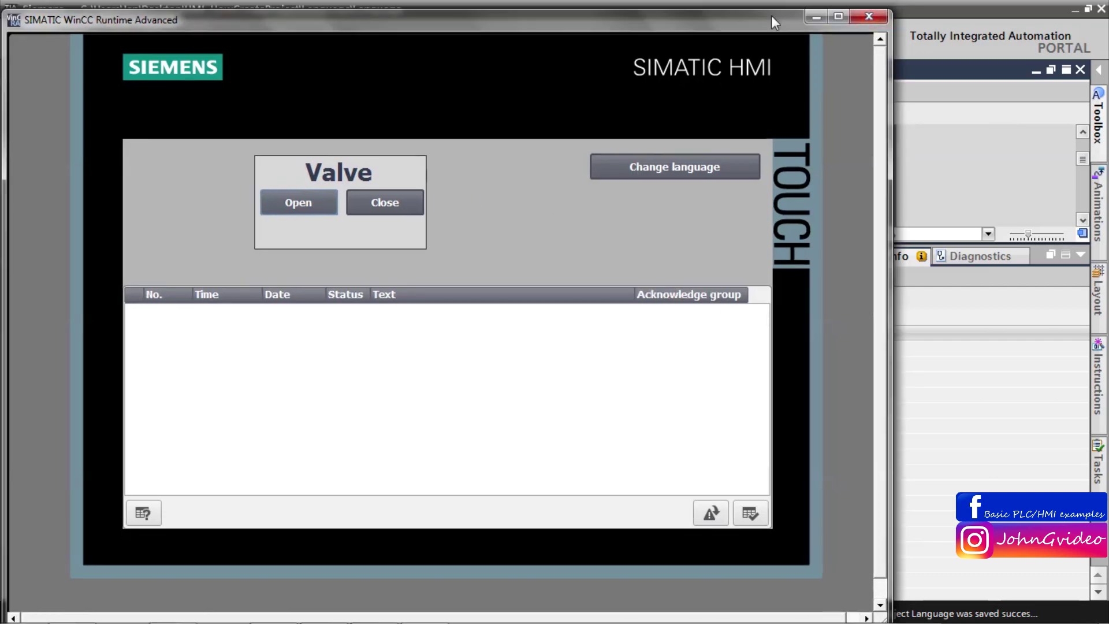
pyautogui.click(869, 17)
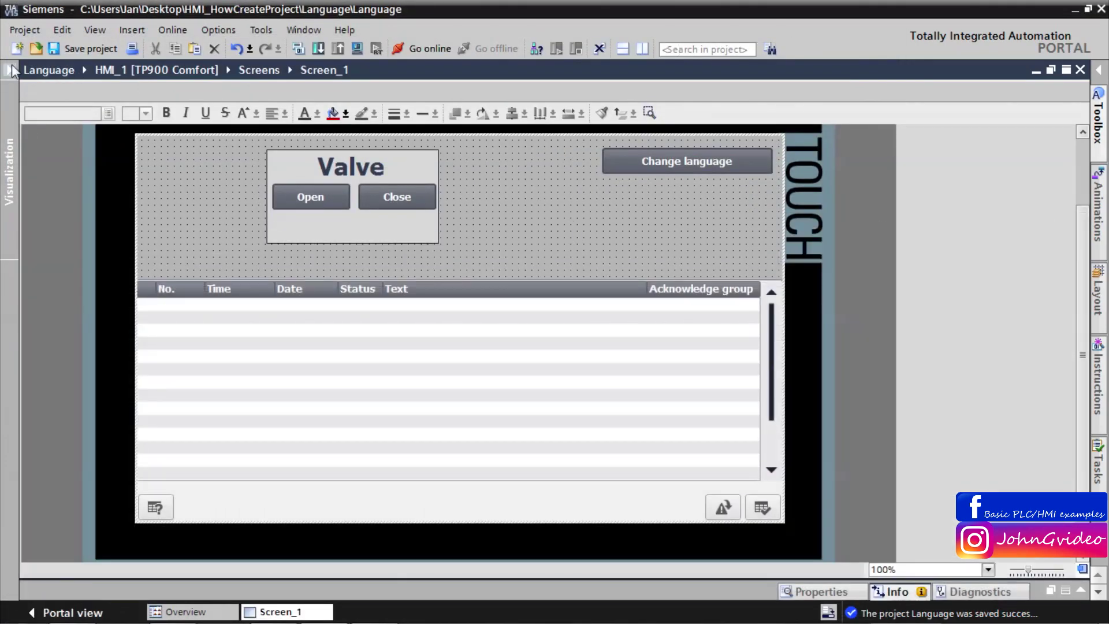
# Open the Project languages editor from the project's Languages & resources
pyautogui.click(13, 69)
pyautogui.moveTo(223, 191); pyautogui.dragTo(219, 150)
pyautogui.click(41, 195)
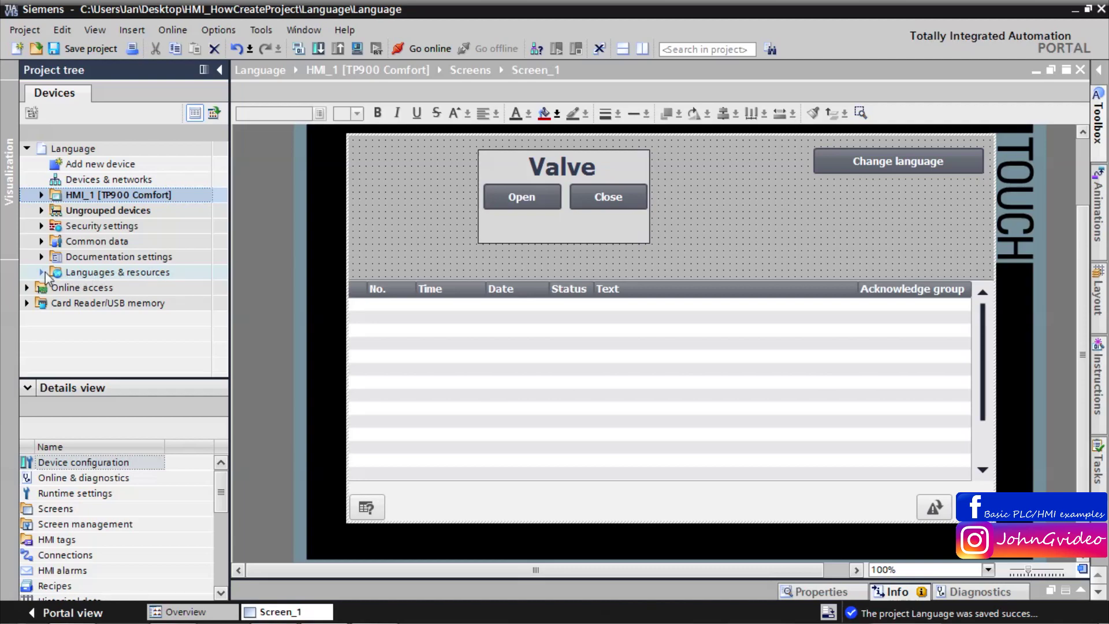
pyautogui.click(43, 274)
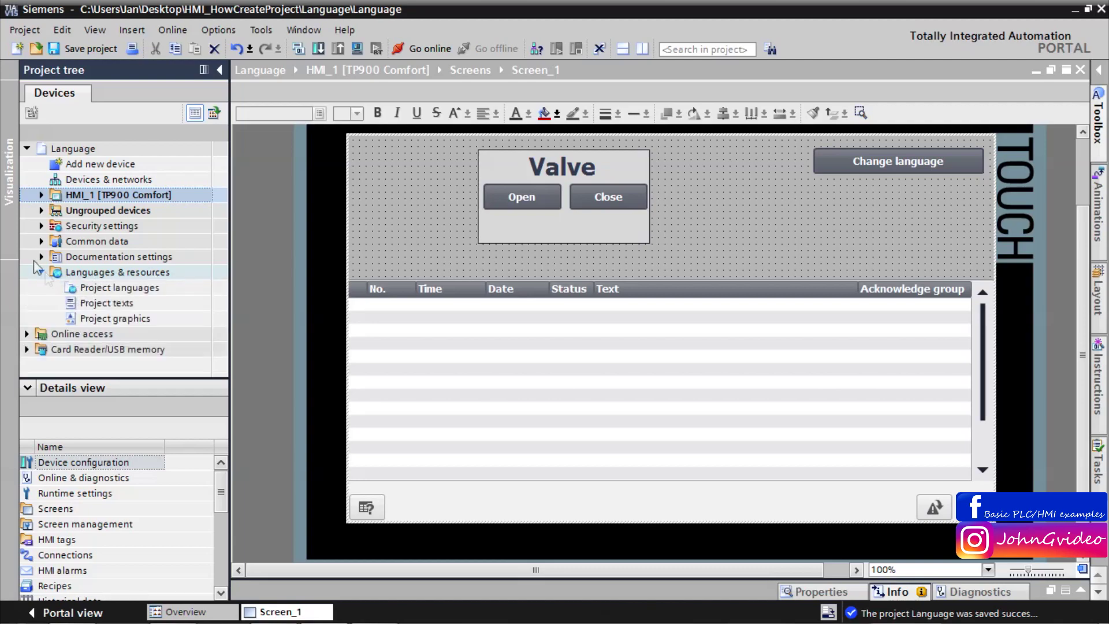
pyautogui.doubleClick(94, 289)
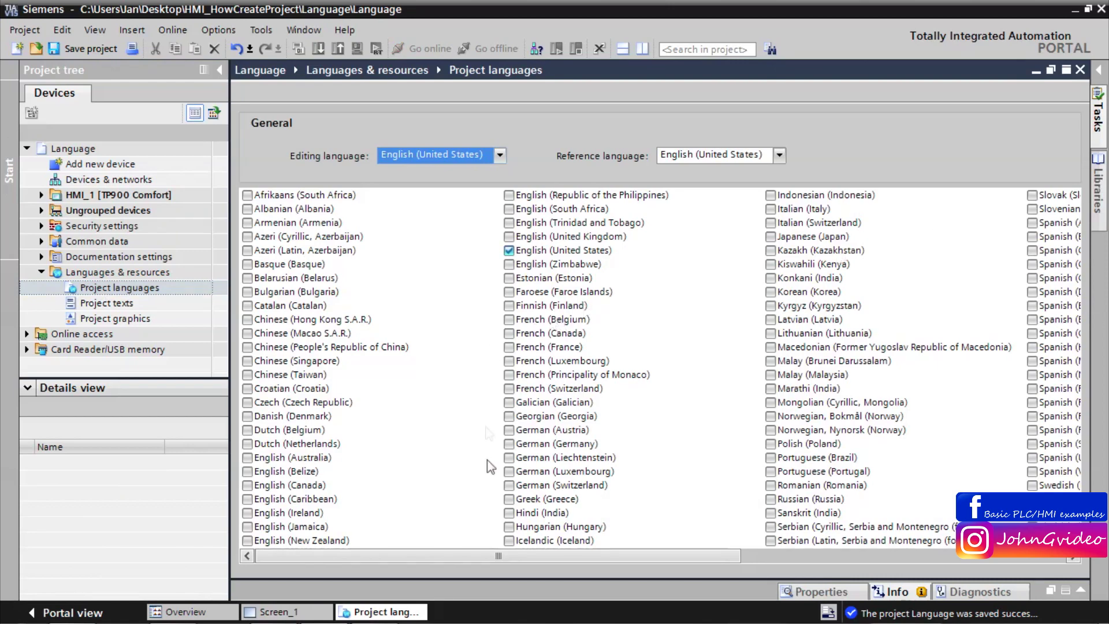
# Enable German (Germany) and Spanish (Spain) as project languages, save the project and close the language editor
pyautogui.moveTo(442, 558); pyautogui.dragTo(671, 555)
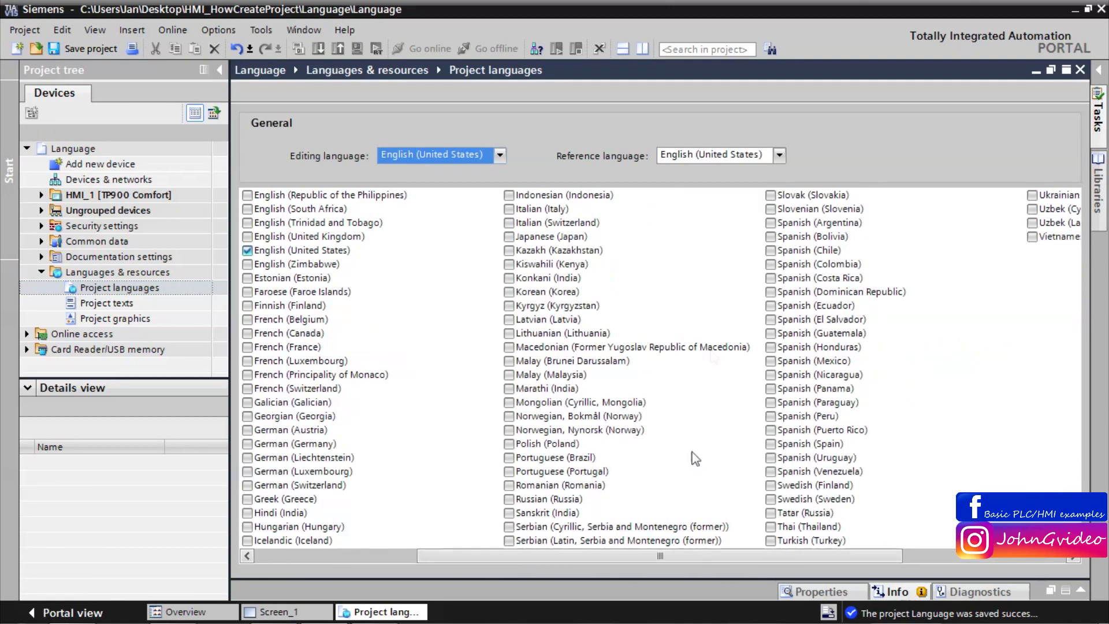
pyautogui.moveTo(715, 554); pyautogui.dragTo(553, 557)
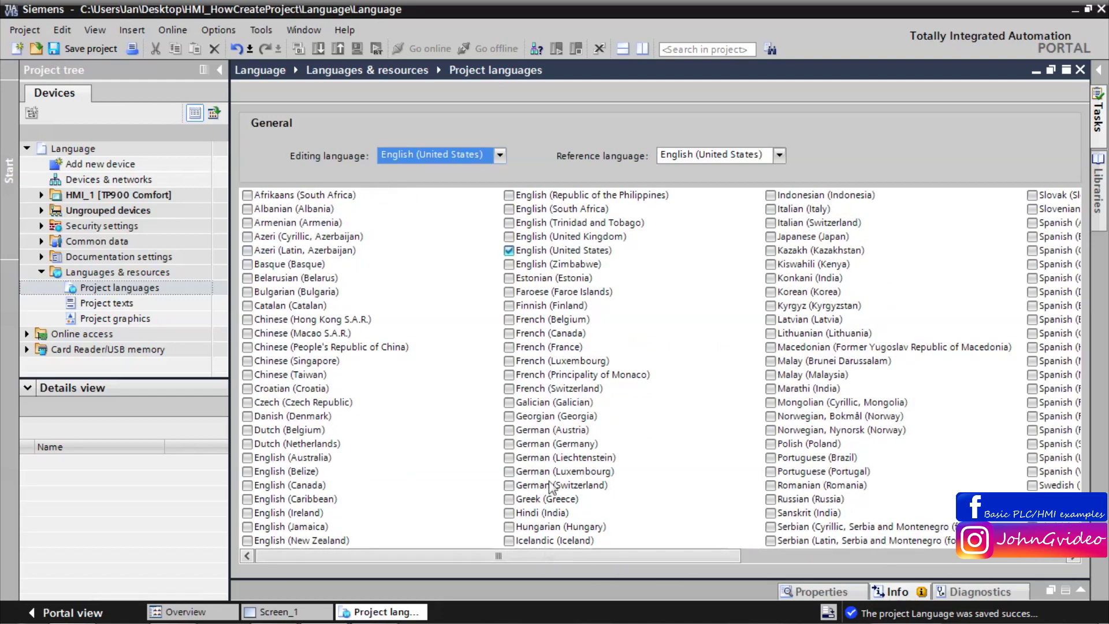
pyautogui.click(509, 444)
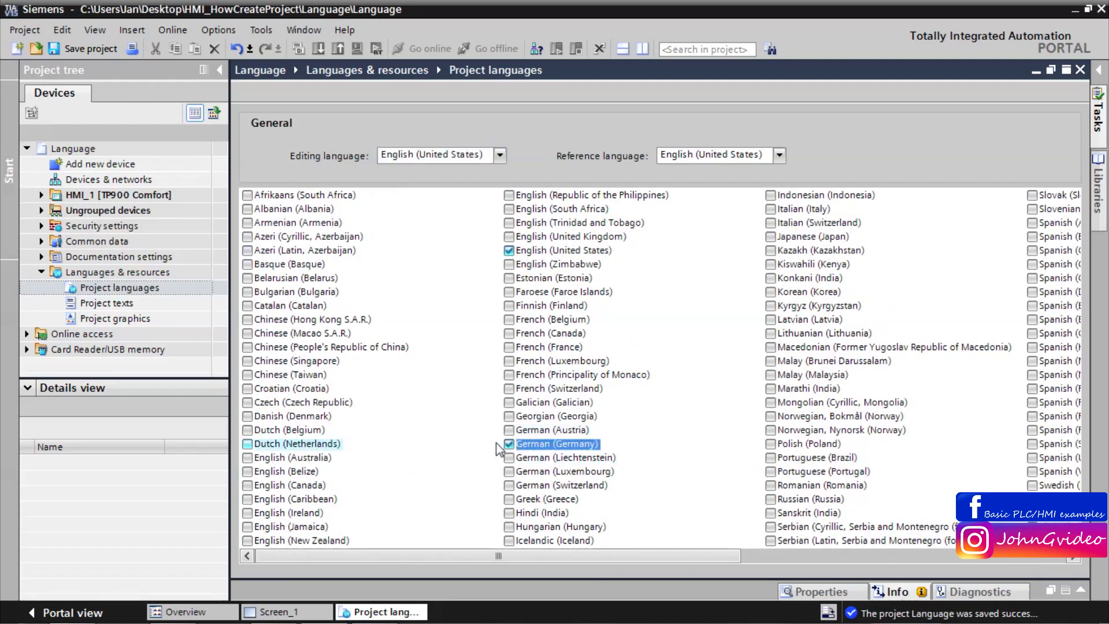
pyautogui.moveTo(492, 556); pyautogui.dragTo(726, 551)
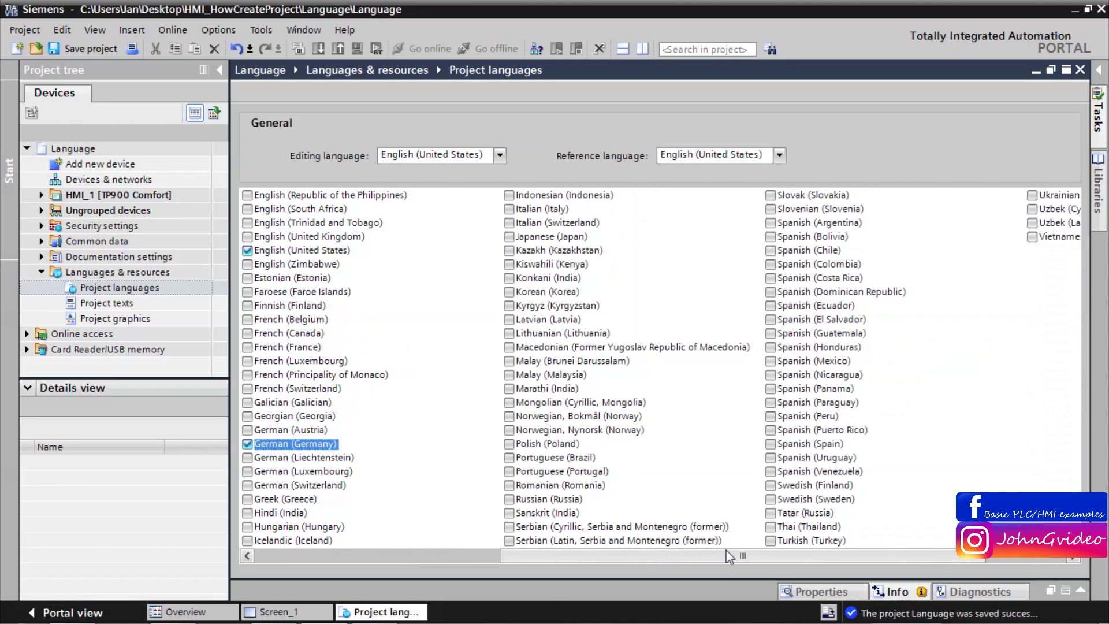
pyautogui.click(771, 445)
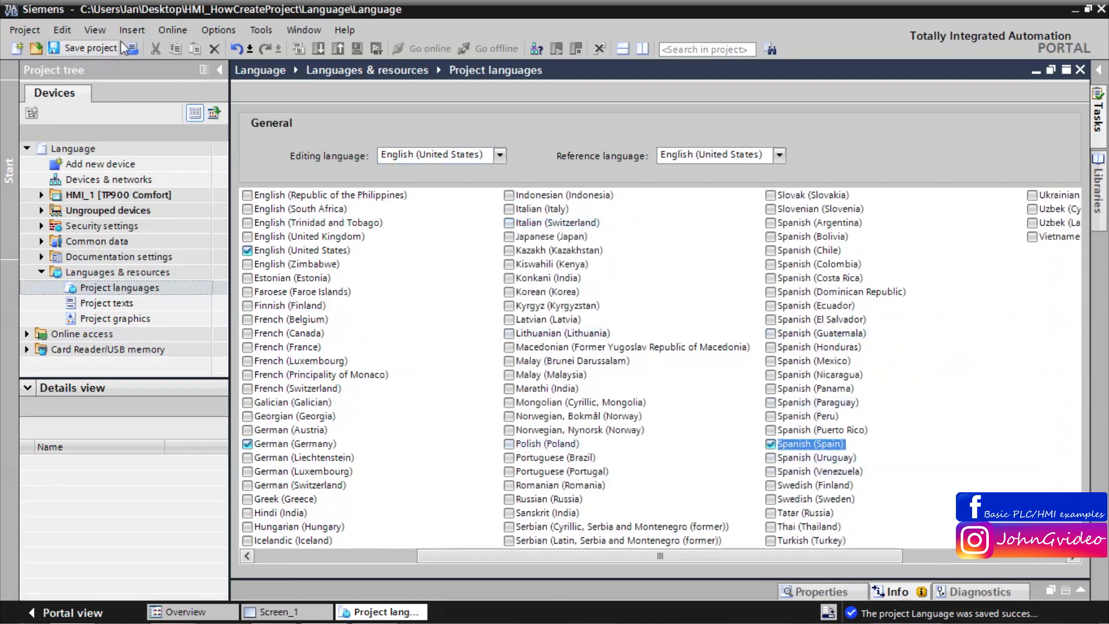
pyautogui.click(79, 51)
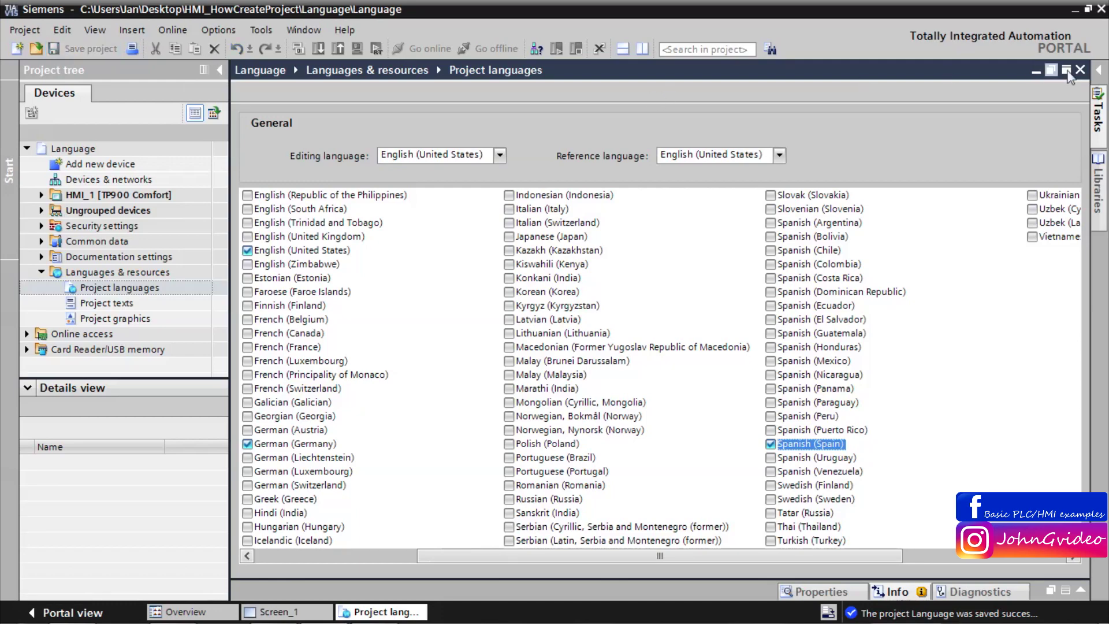
pyautogui.click(1081, 70)
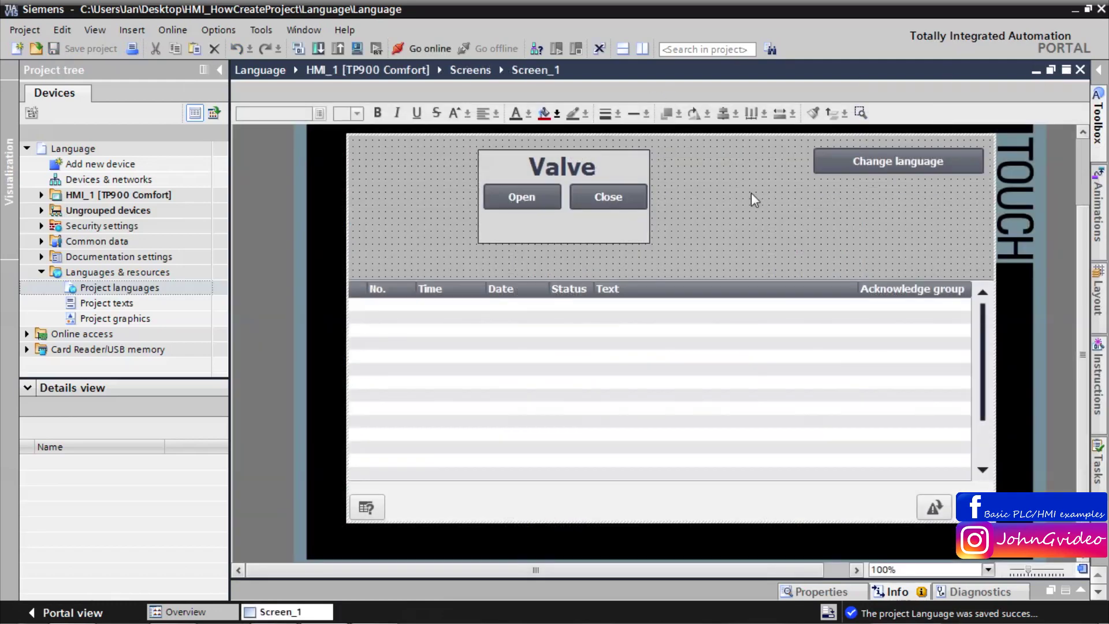
# Enable German and Spanish as runtime languages in the Language & font runtime settings of HMI_1, and close the settings
pyautogui.click(41, 195)
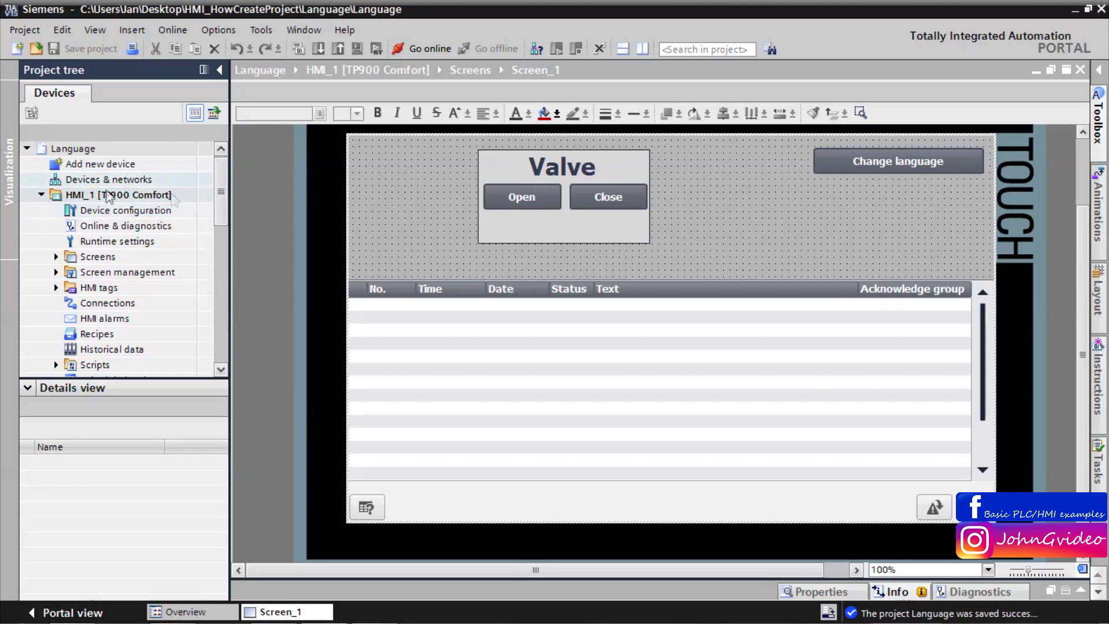
pyautogui.scroll(-2, 144, 185)
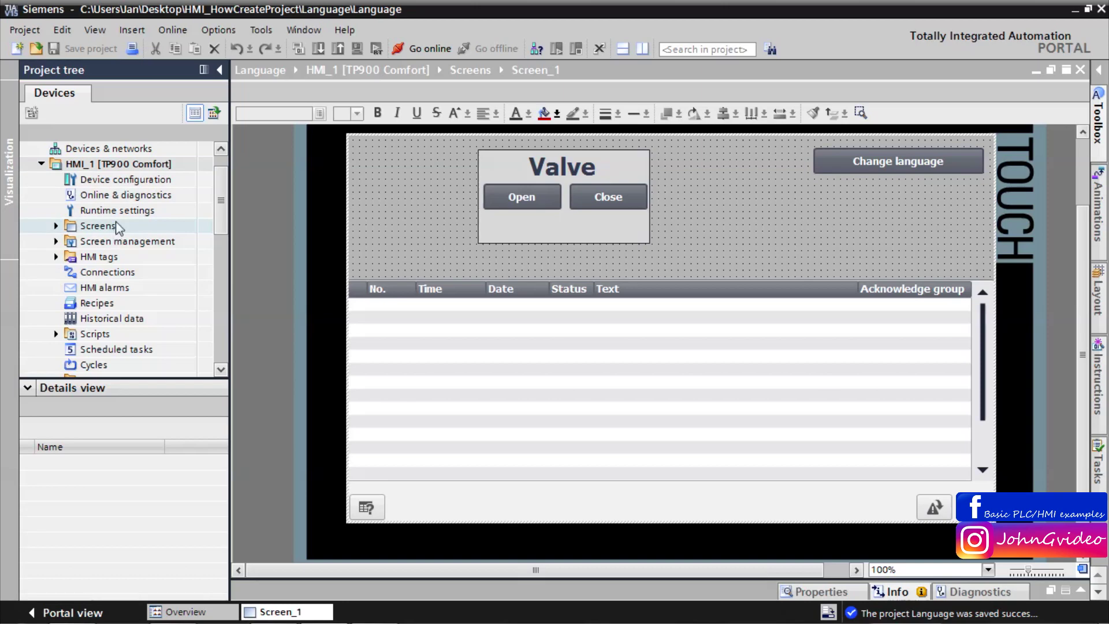
pyautogui.doubleClick(87, 212)
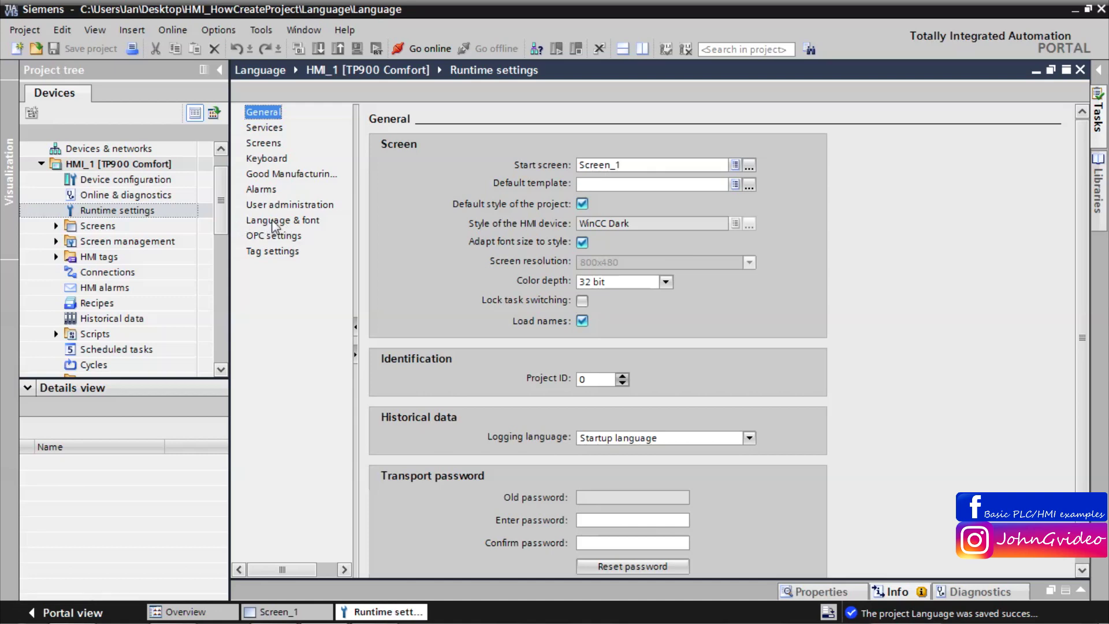
pyautogui.click(274, 221)
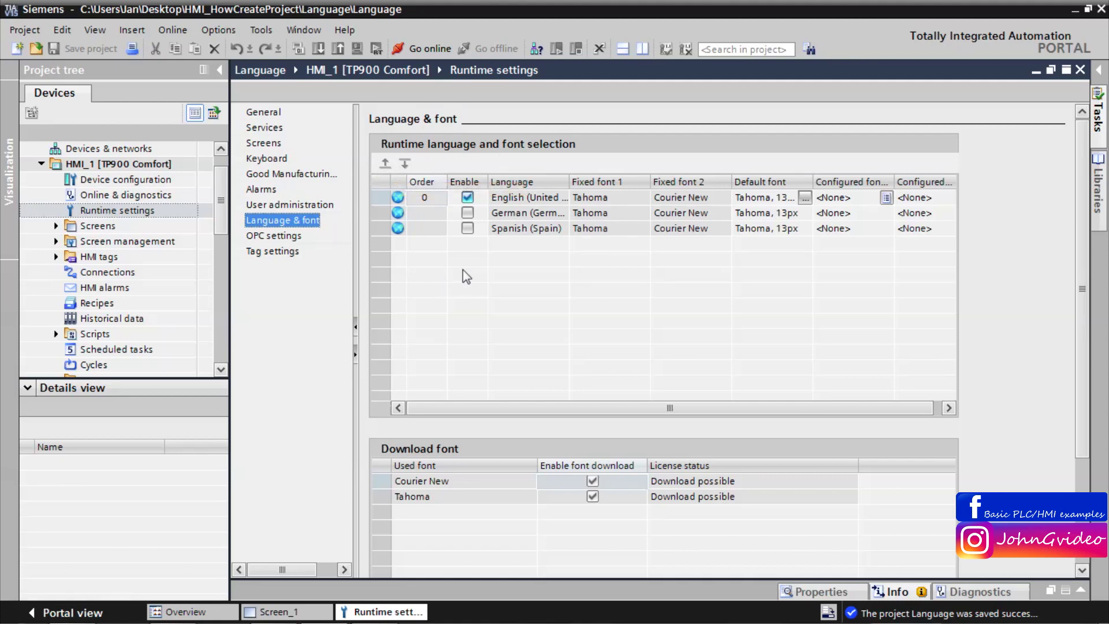
pyautogui.click(468, 215)
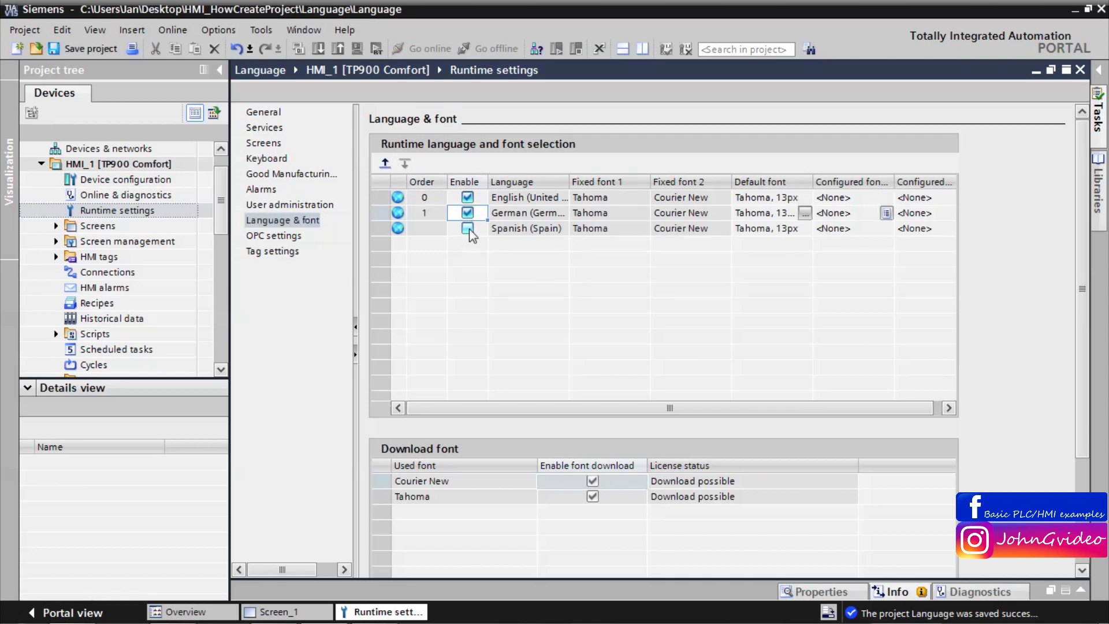
pyautogui.click(468, 230)
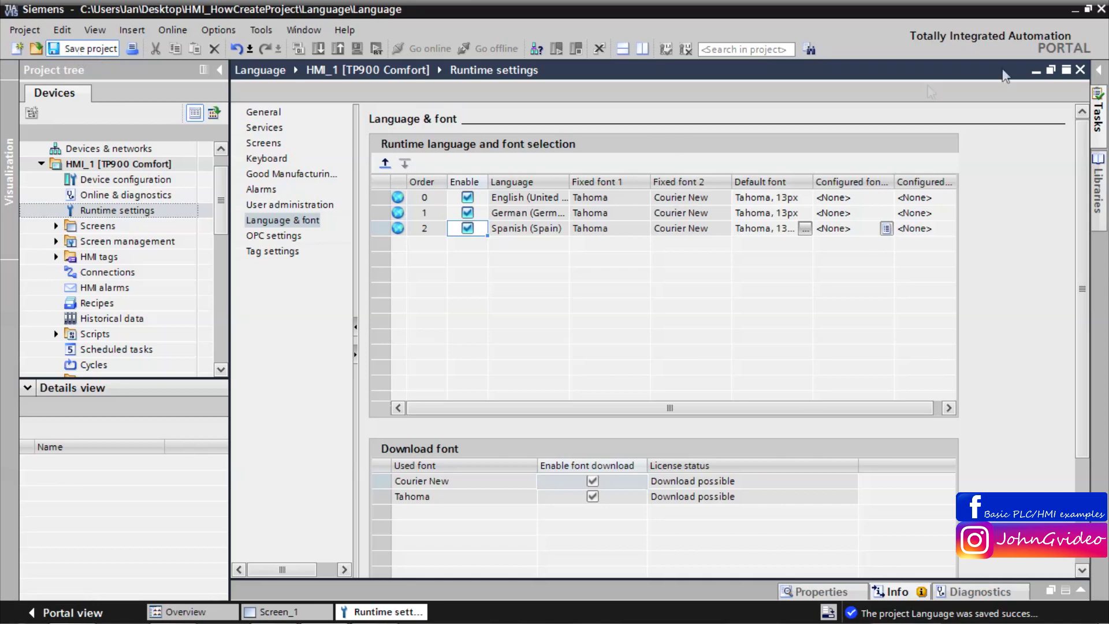
pyautogui.click(1080, 70)
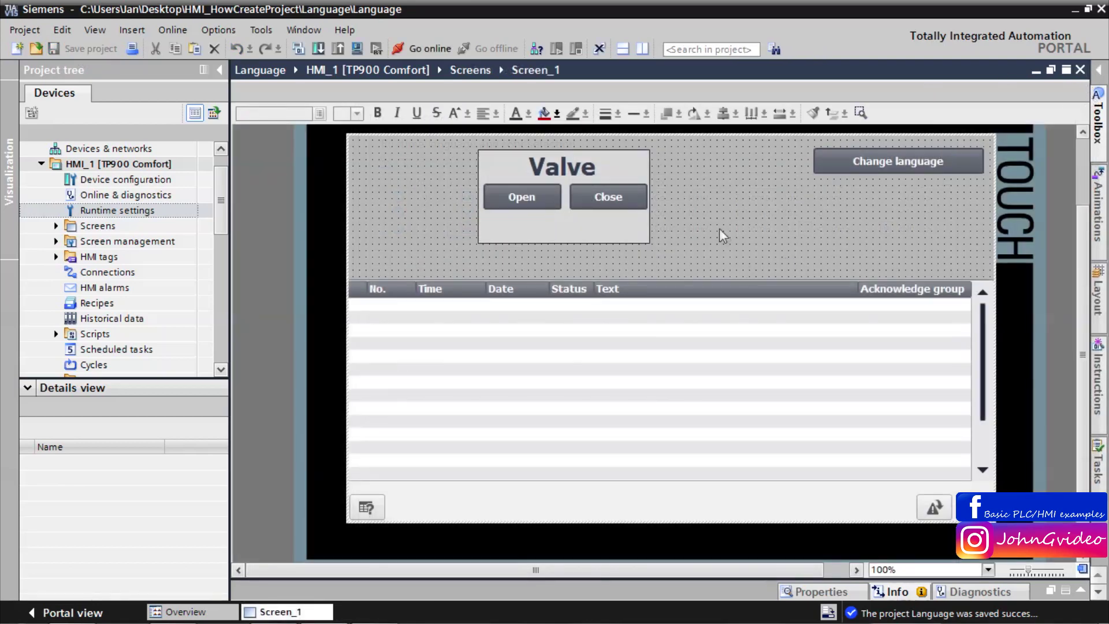
# Shorten the rectangle around the Valve controls so its lower edge sits just below the Open and Close buttons
pyautogui.click(564, 234)
pyautogui.moveTo(564, 241); pyautogui.dragTo(564, 221)
pyautogui.click(735, 189)
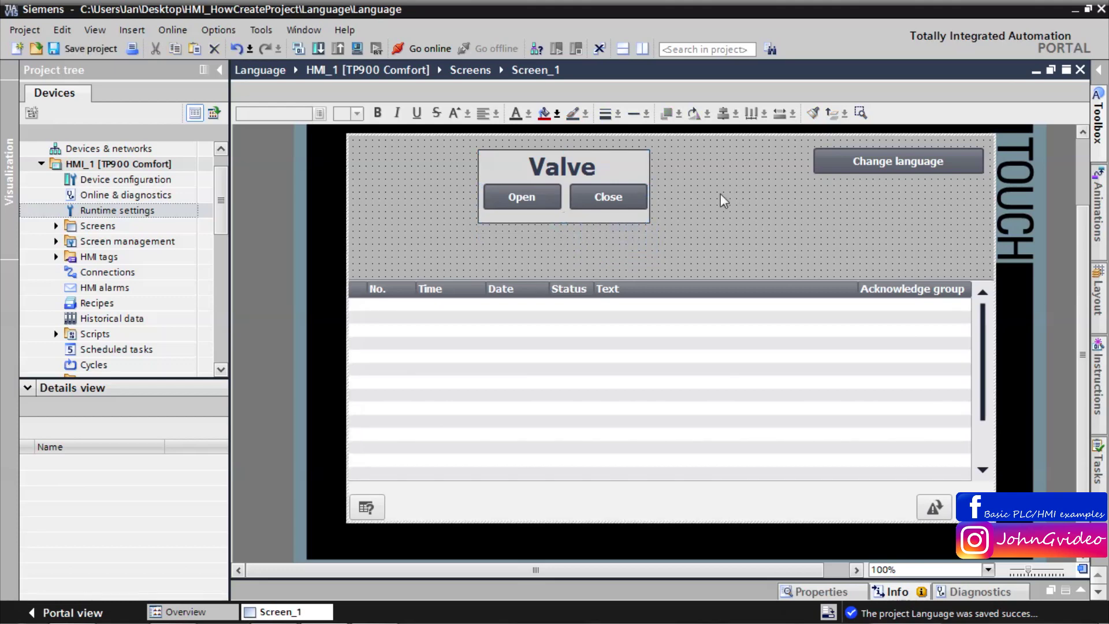
pyautogui.click(863, 161)
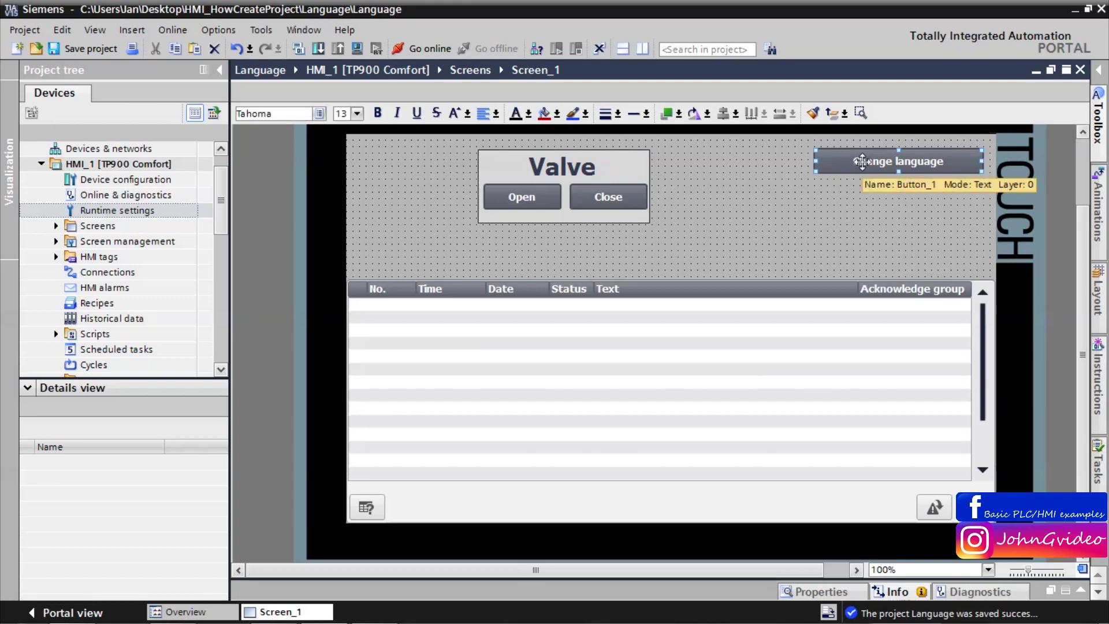
pyautogui.rightClick(863, 162)
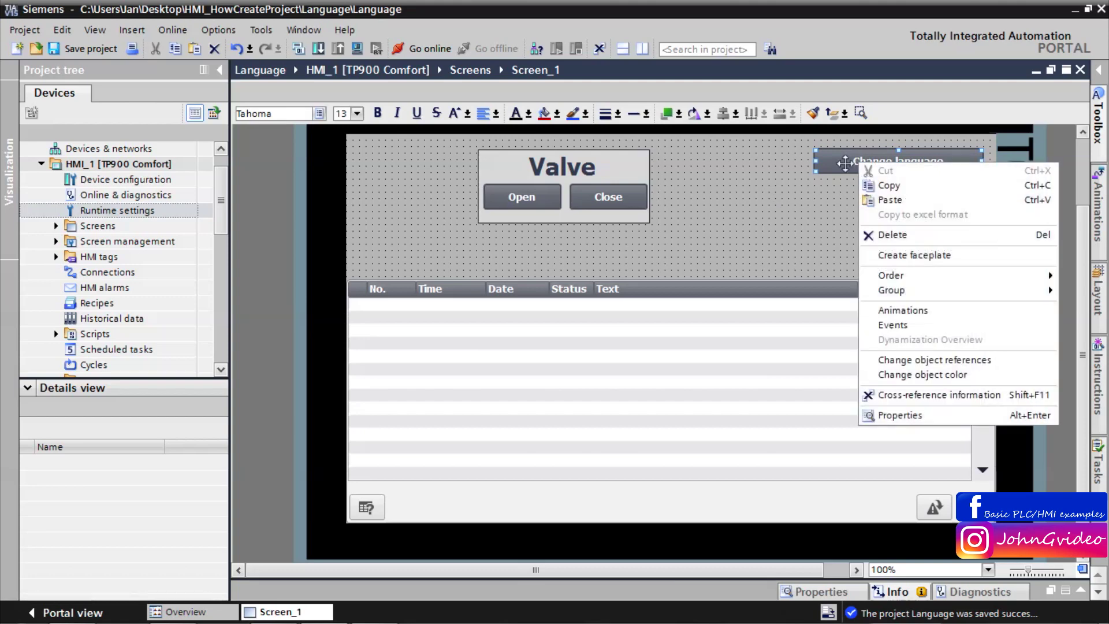
pyautogui.click(799, 184)
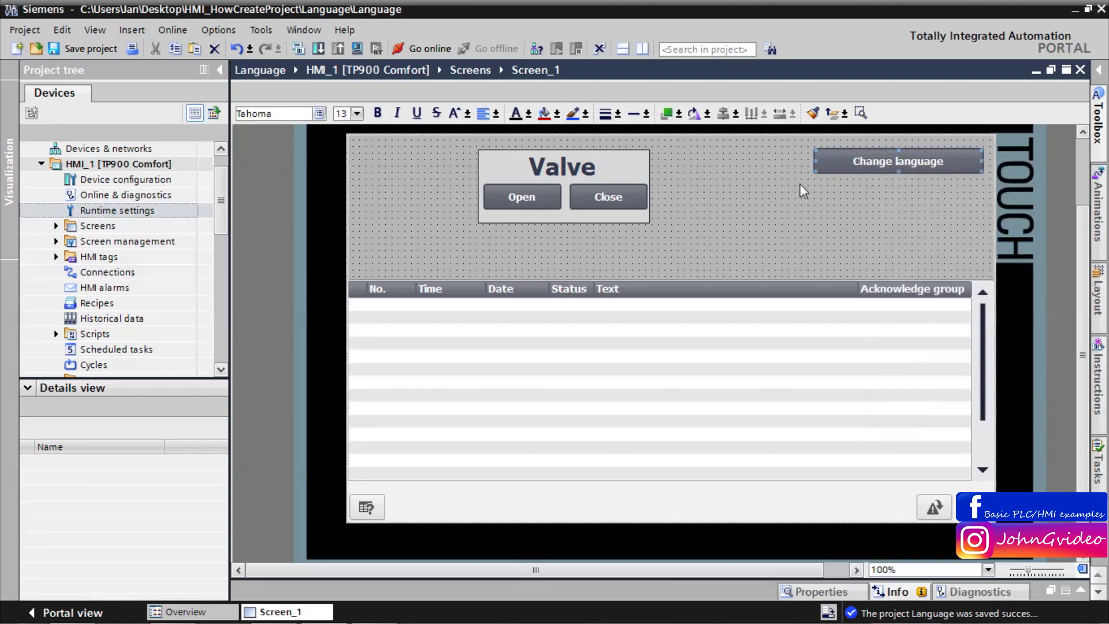
# Assign the SetLanguage function with the Toggle option to the Press event of the Change language button
pyautogui.click(874, 161)
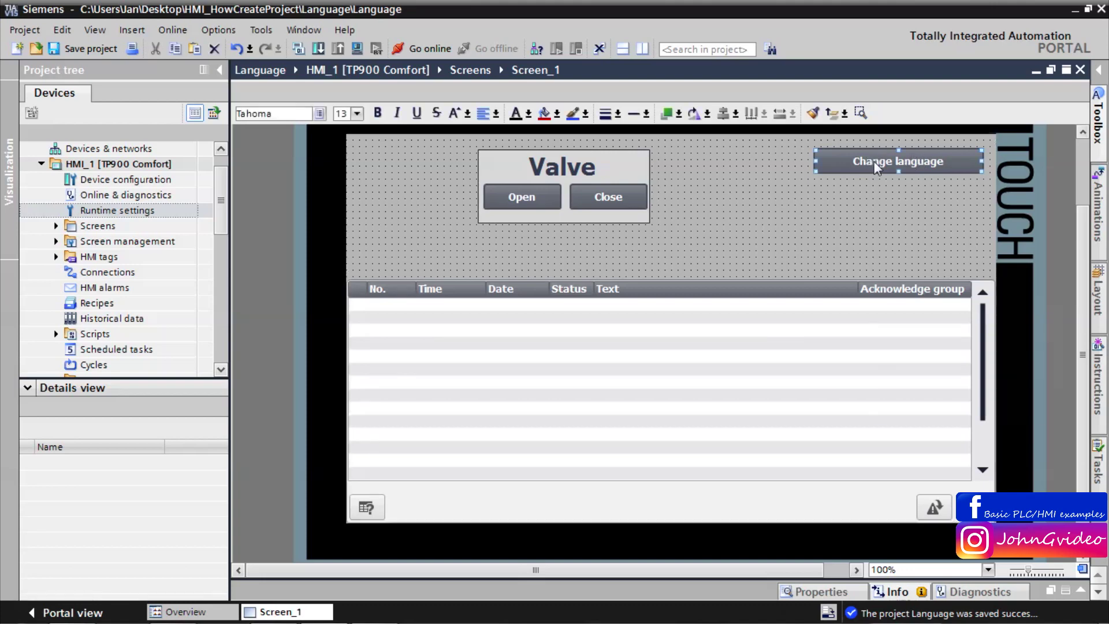
pyautogui.rightClick(875, 161)
pyautogui.click(905, 324)
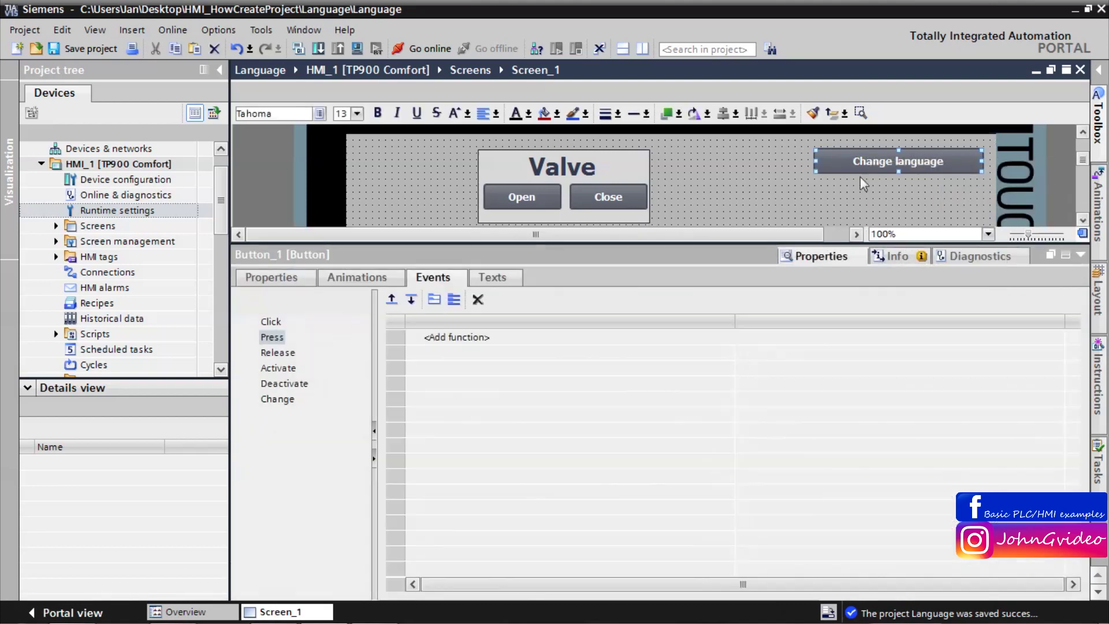
pyautogui.click(272, 340)
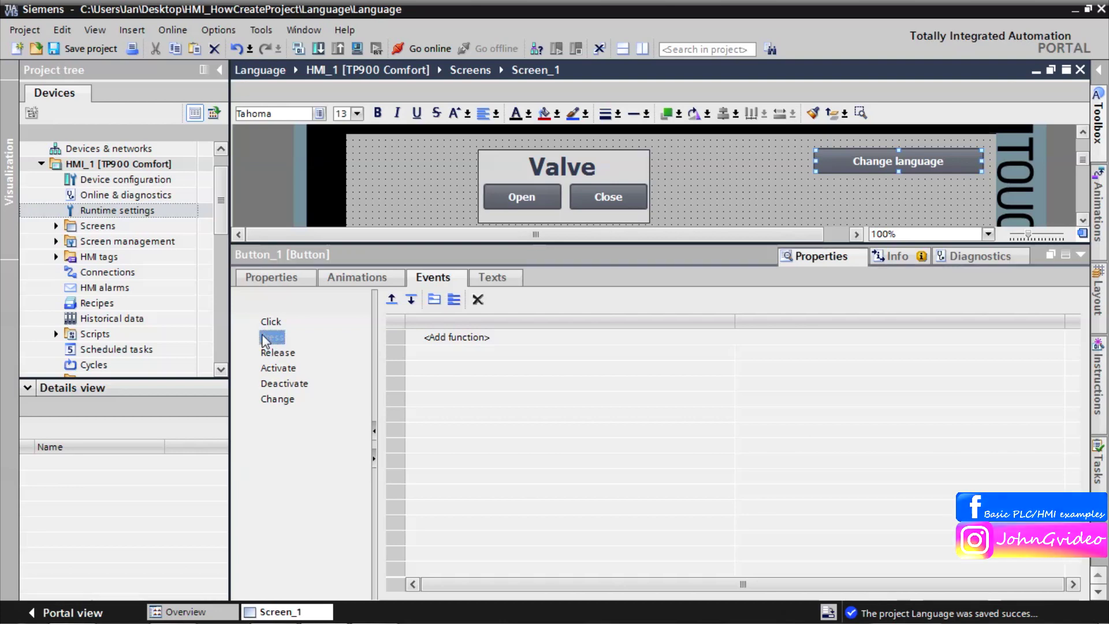
pyautogui.click(440, 340)
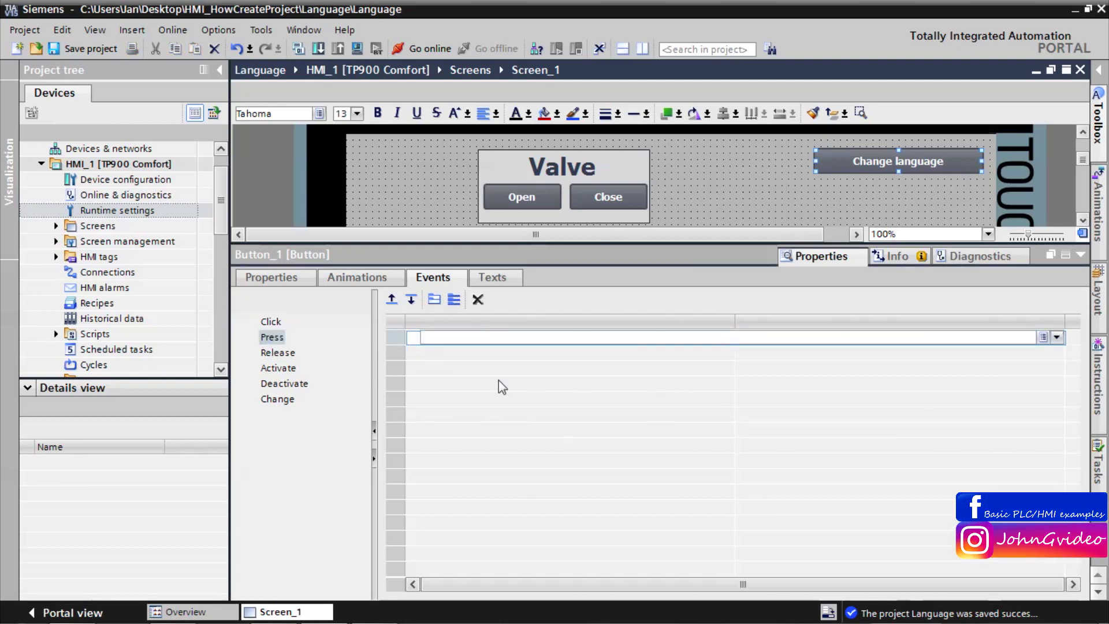
pyautogui.write('setl')
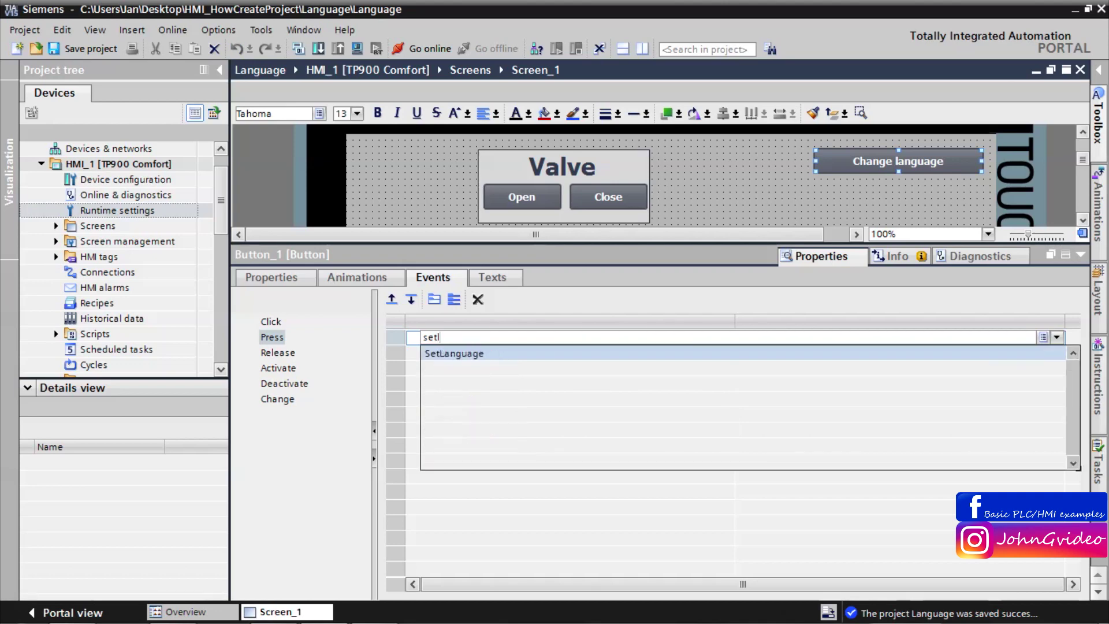
pyautogui.click(483, 355)
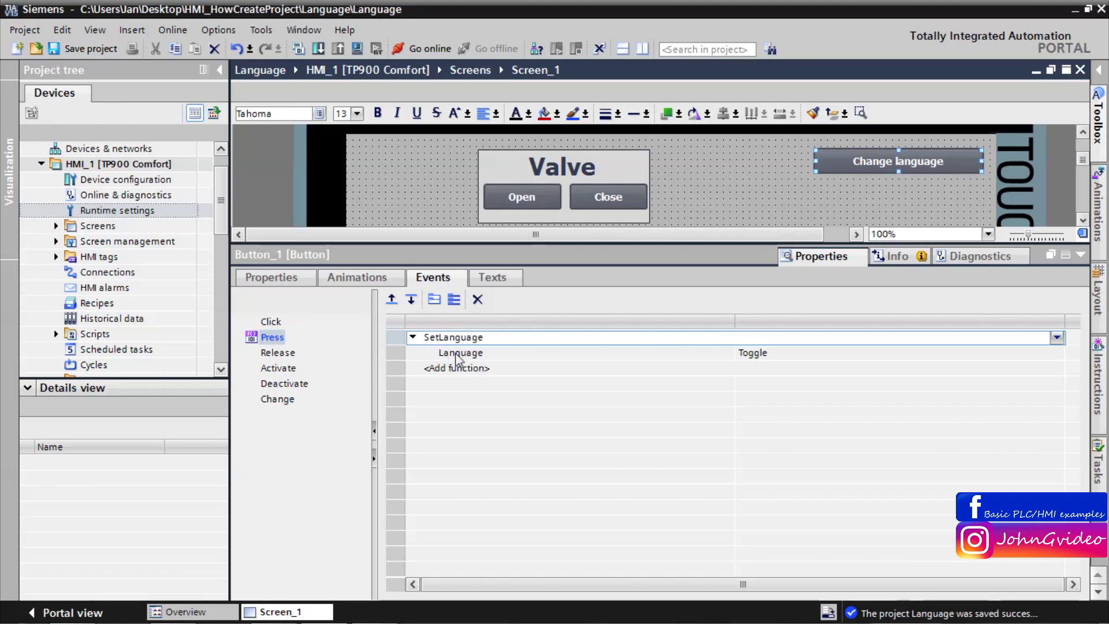
pyautogui.click(771, 355)
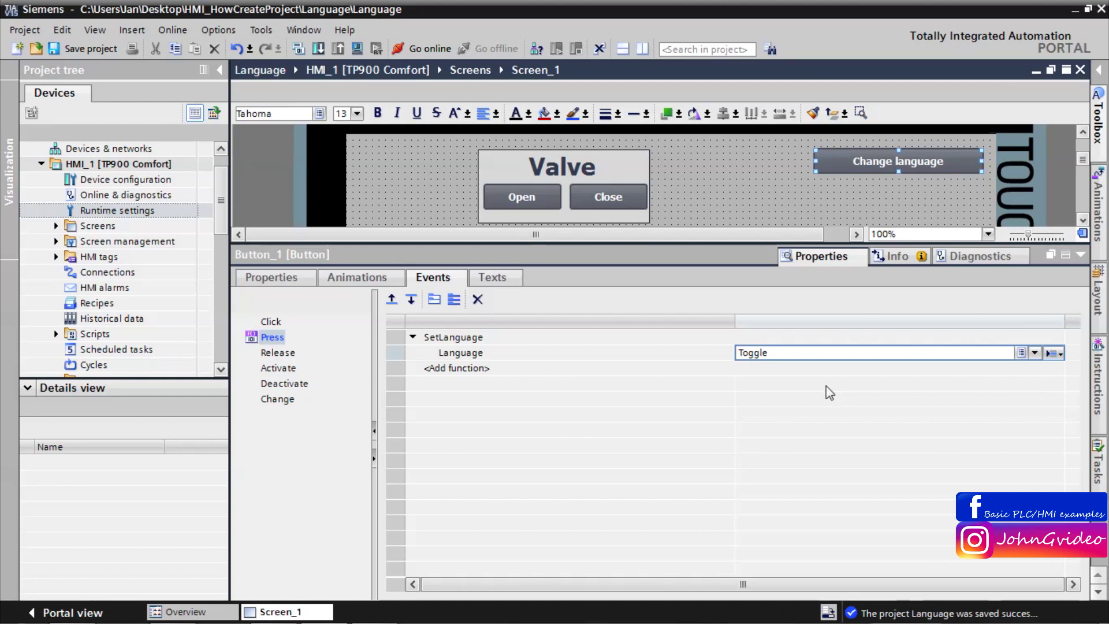
pyautogui.click(1082, 254)
pyautogui.click(740, 265)
# Translate the Valve text field as Ventil in German (Germany) and Valvula in Spanish (Spain)
pyautogui.click(538, 167)
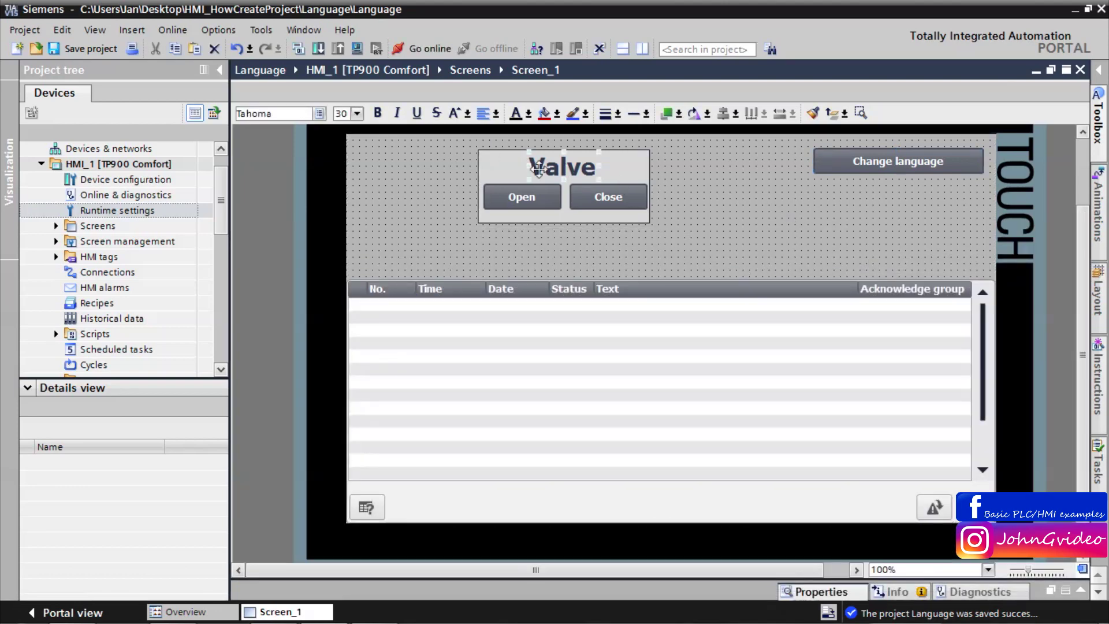
pyautogui.rightClick(562, 167)
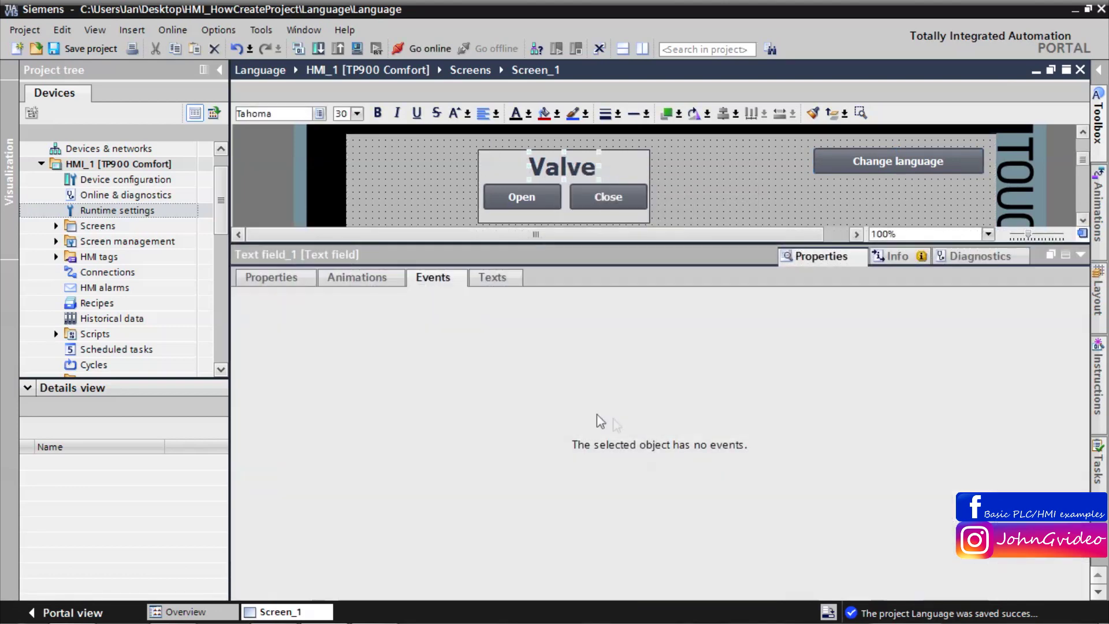
pyautogui.click(598, 421)
pyautogui.click(491, 278)
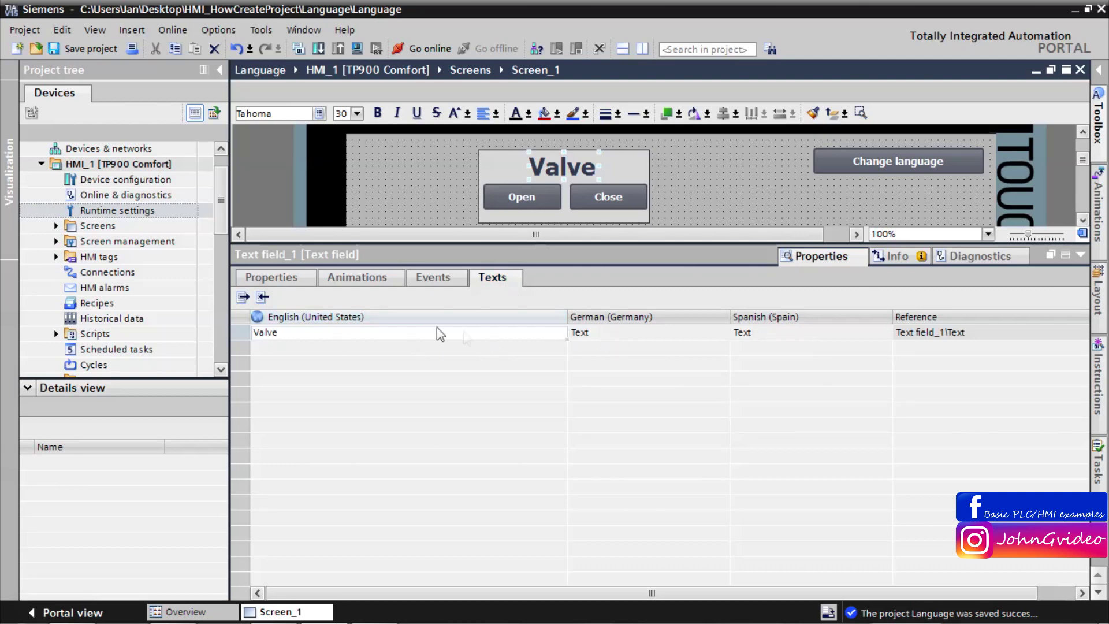
pyautogui.doubleClick(601, 333)
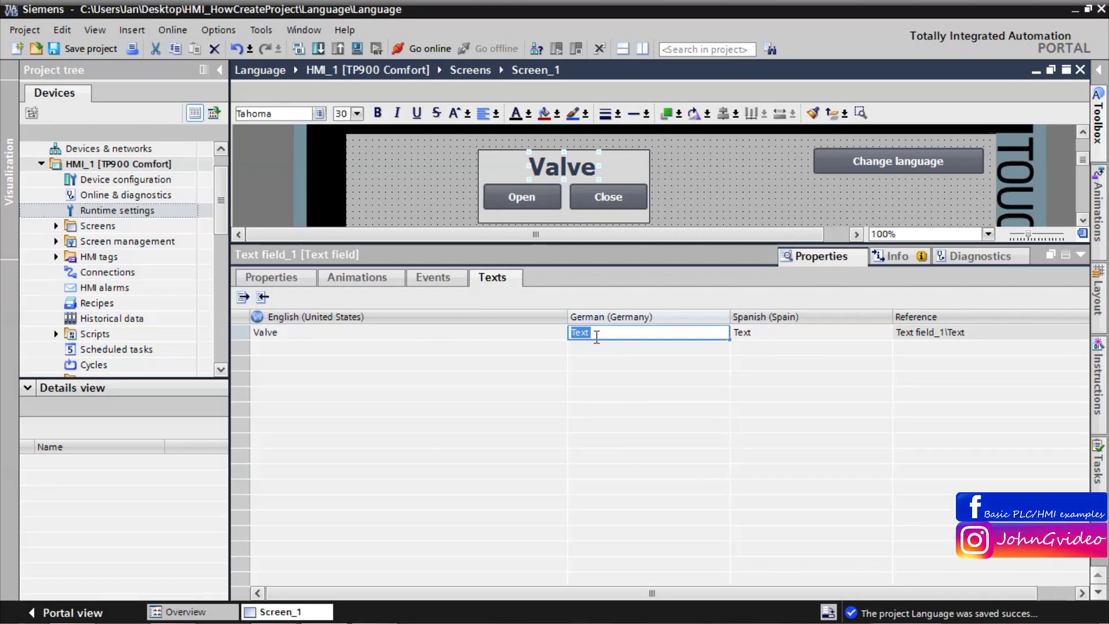
pyautogui.write('Ventil')
pyautogui.press('Tab')
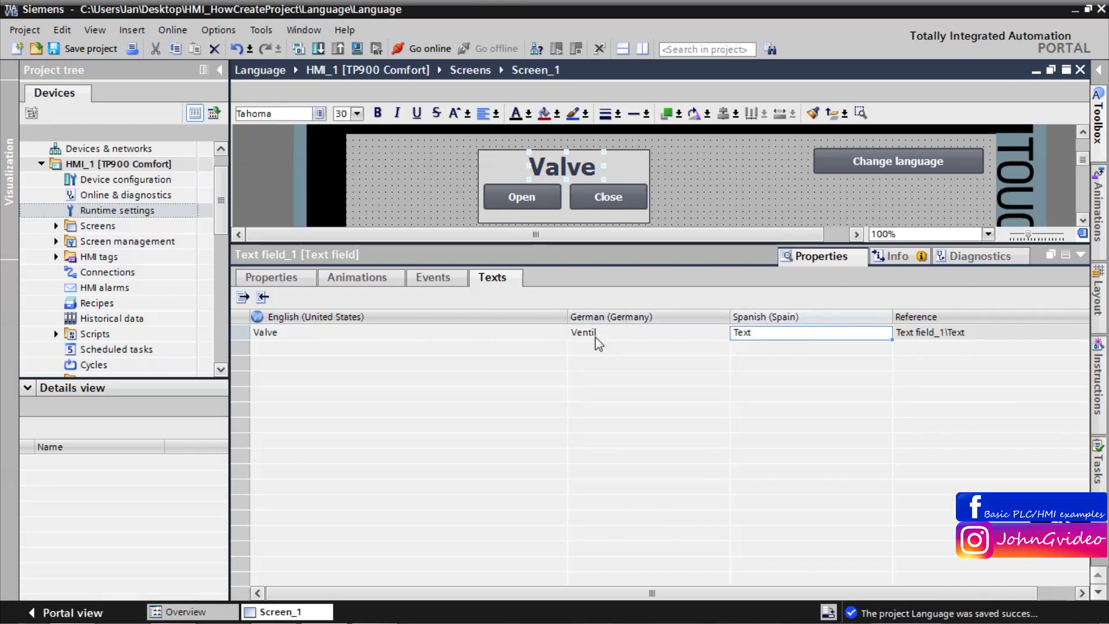
pyautogui.doubleClick(774, 334)
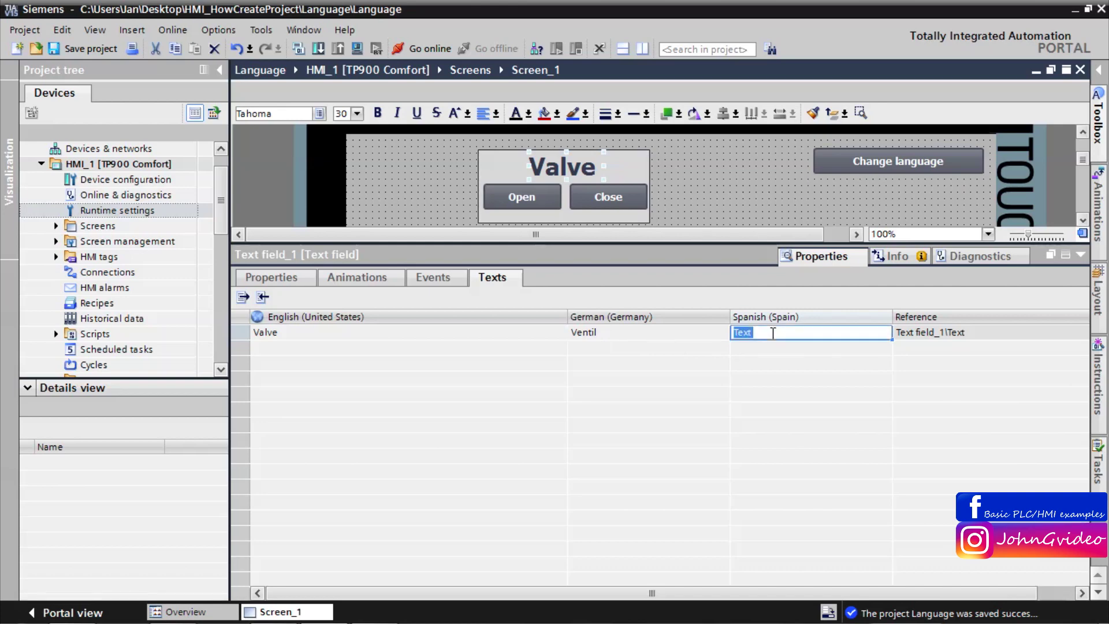
pyautogui.write('Valvula')
pyautogui.click(772, 179)
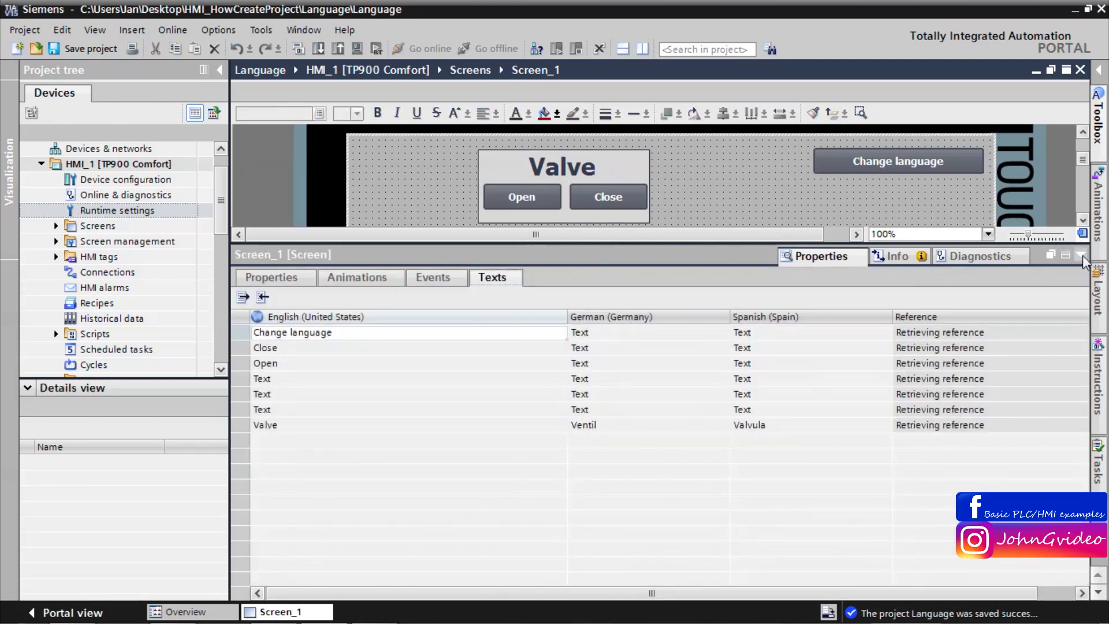
# Start the runtime simulation of HMI_1 with Screen_1 and accept the start message
pyautogui.click(1081, 255)
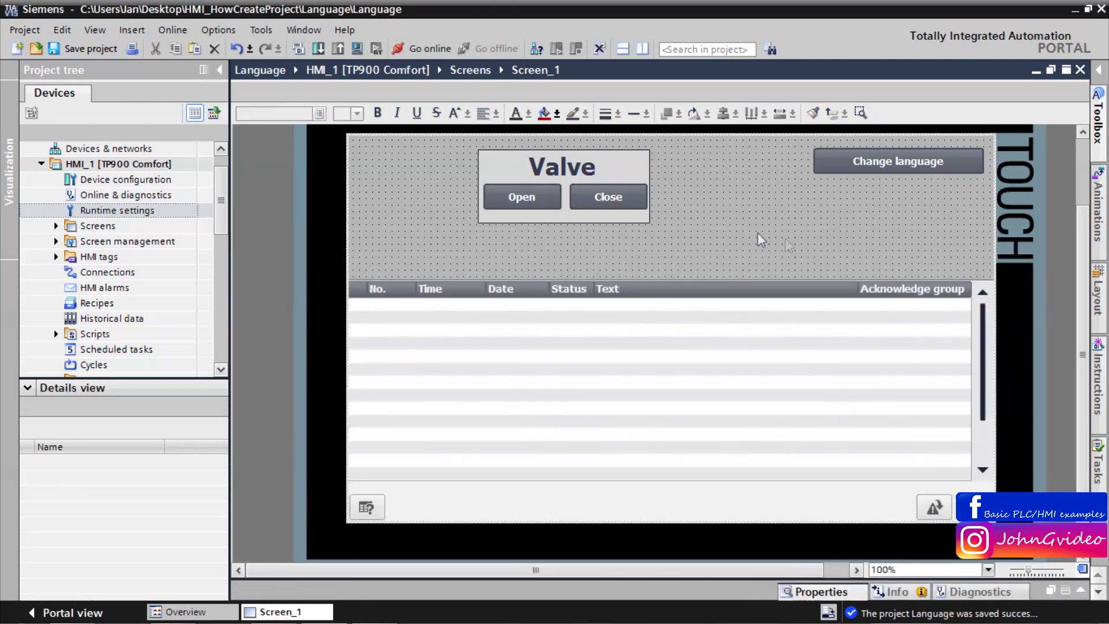
pyautogui.click(357, 48)
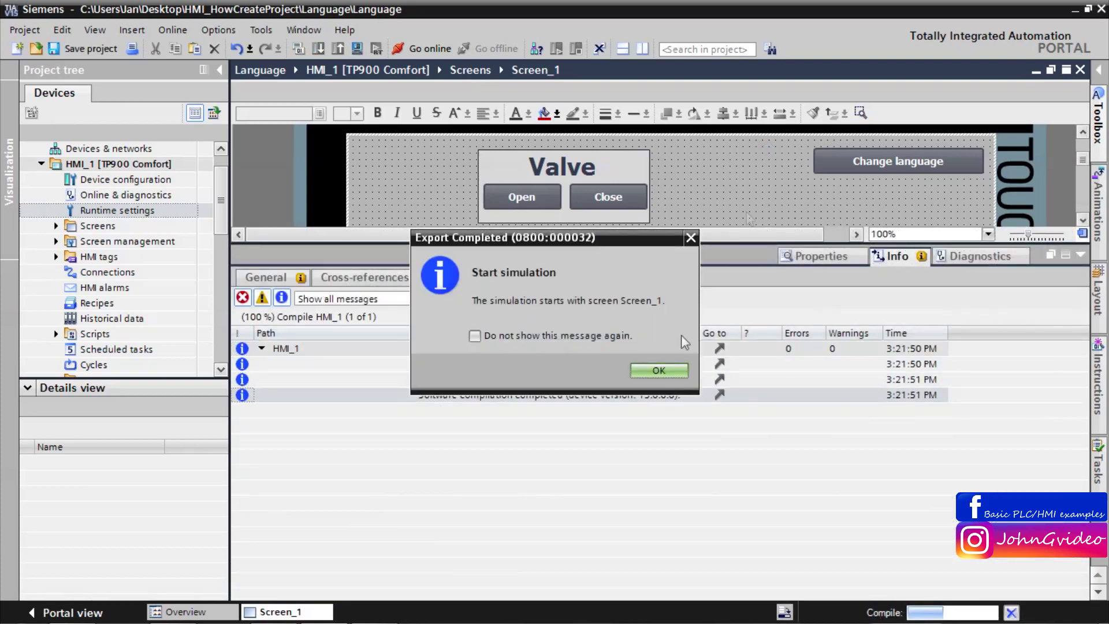
pyautogui.click(648, 371)
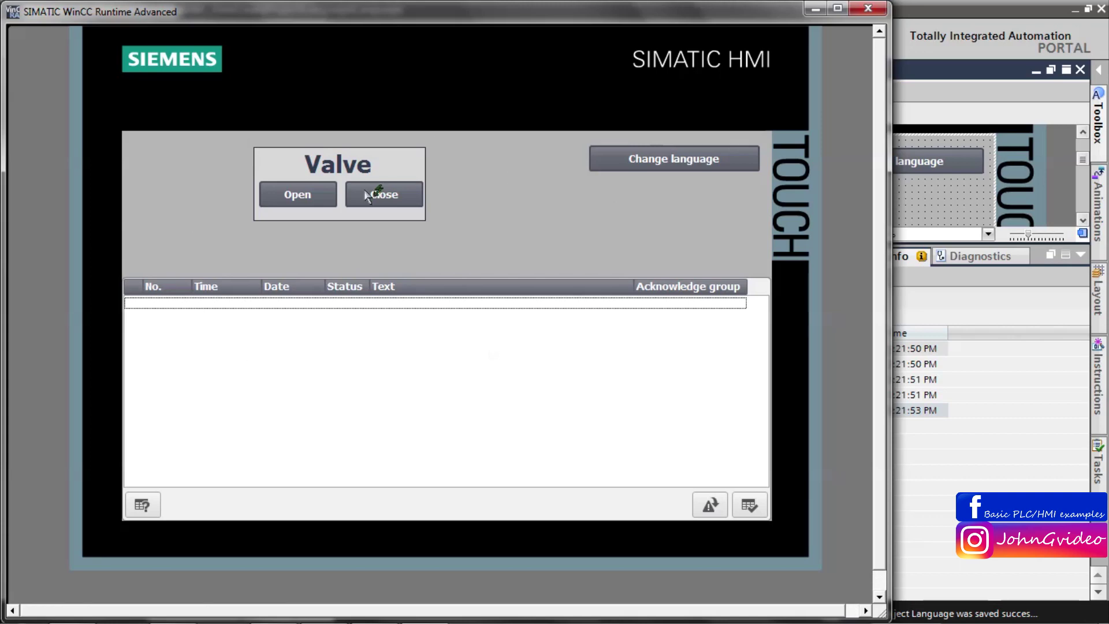
# Cycle the simulated screen repeatedly through German, Spanish and English with the Change language button, and close the simulation
pyautogui.click(733, 171)
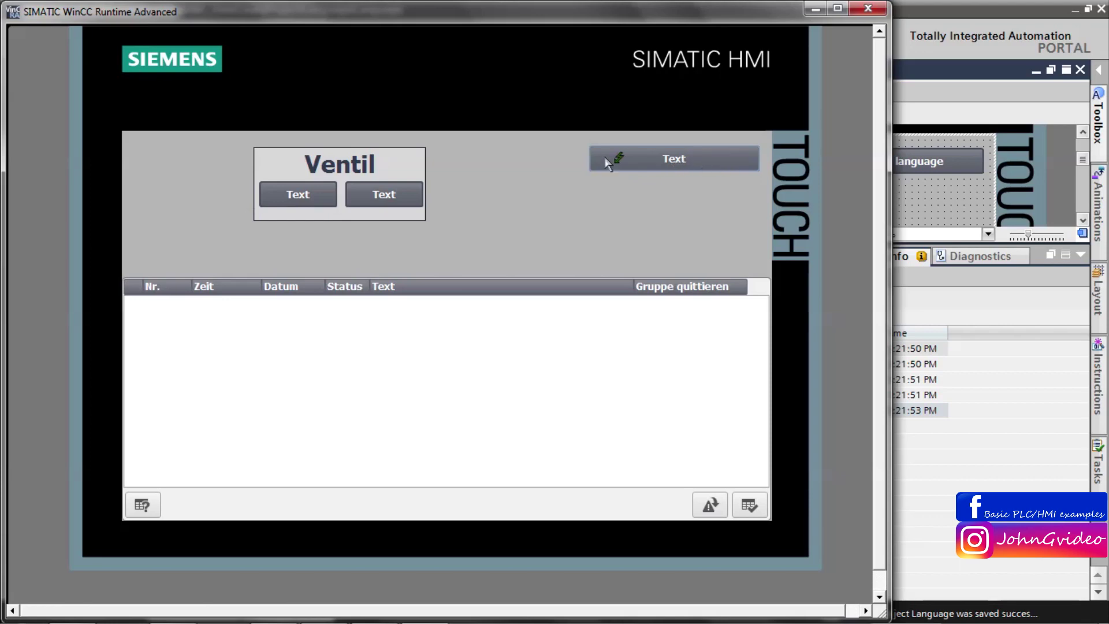
pyautogui.click(715, 155)
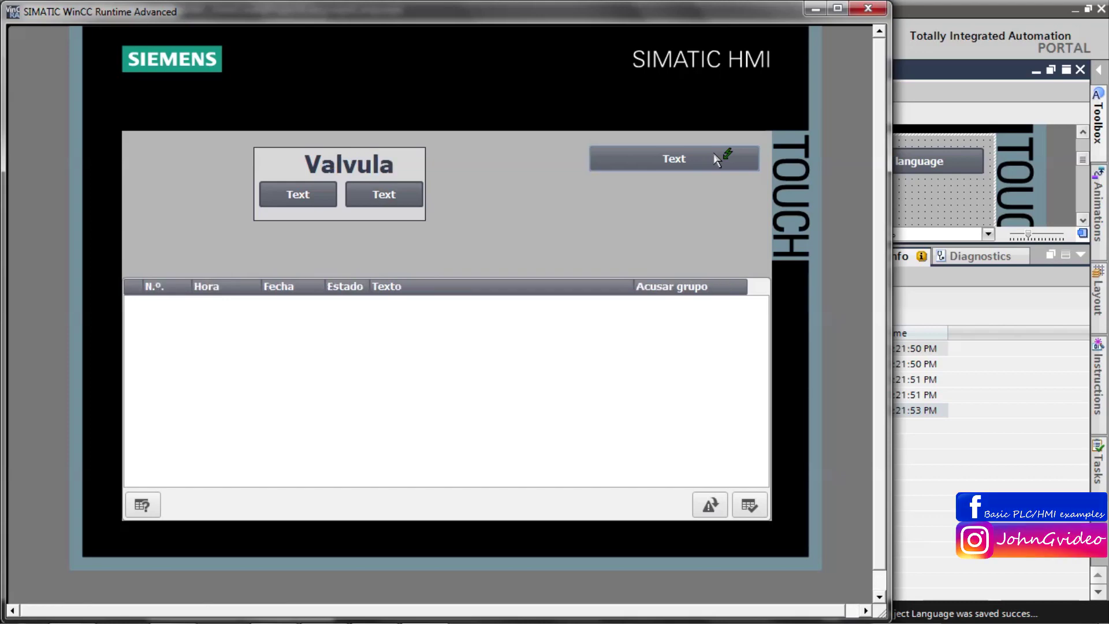
pyautogui.click(714, 155)
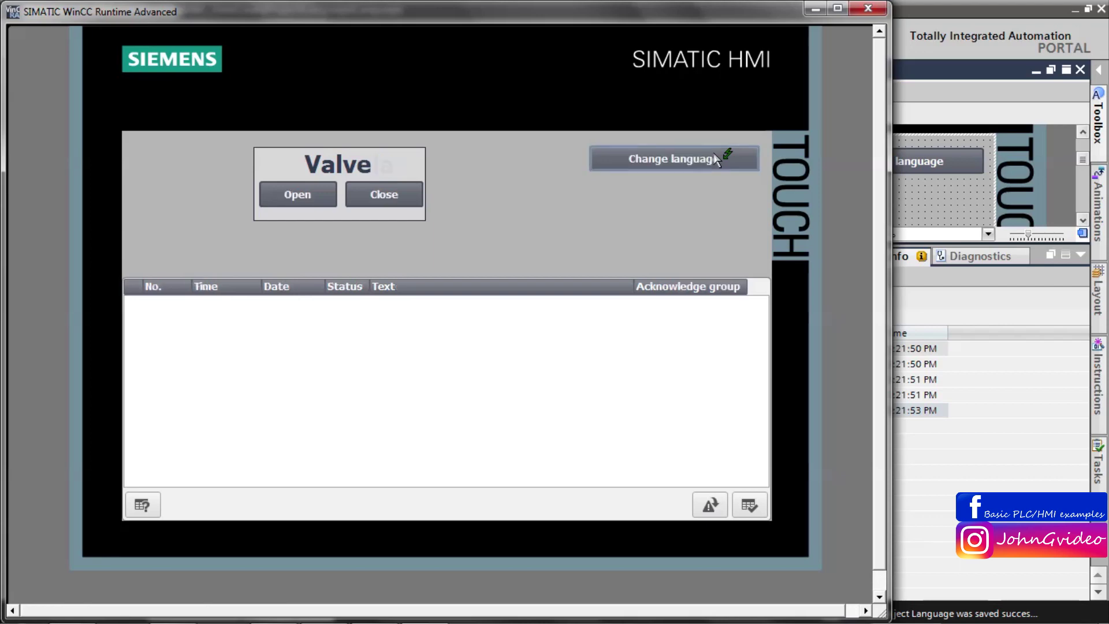
pyautogui.click(715, 155)
pyautogui.click(715, 155)
pyautogui.click(714, 155)
pyautogui.click(715, 155)
pyautogui.click(646, 166)
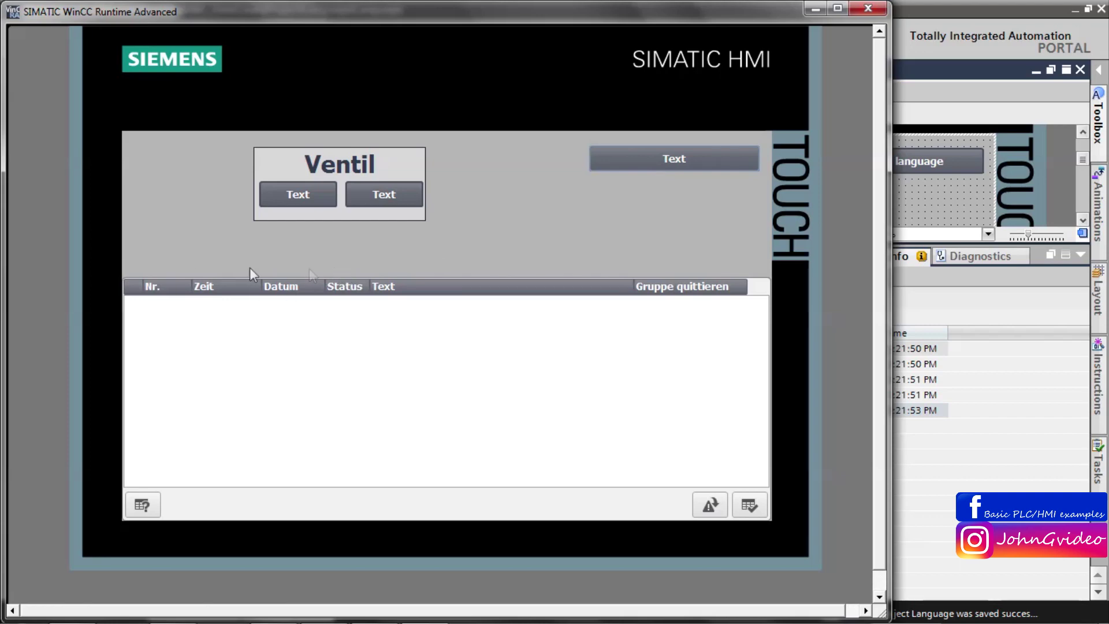
pyautogui.click(702, 171)
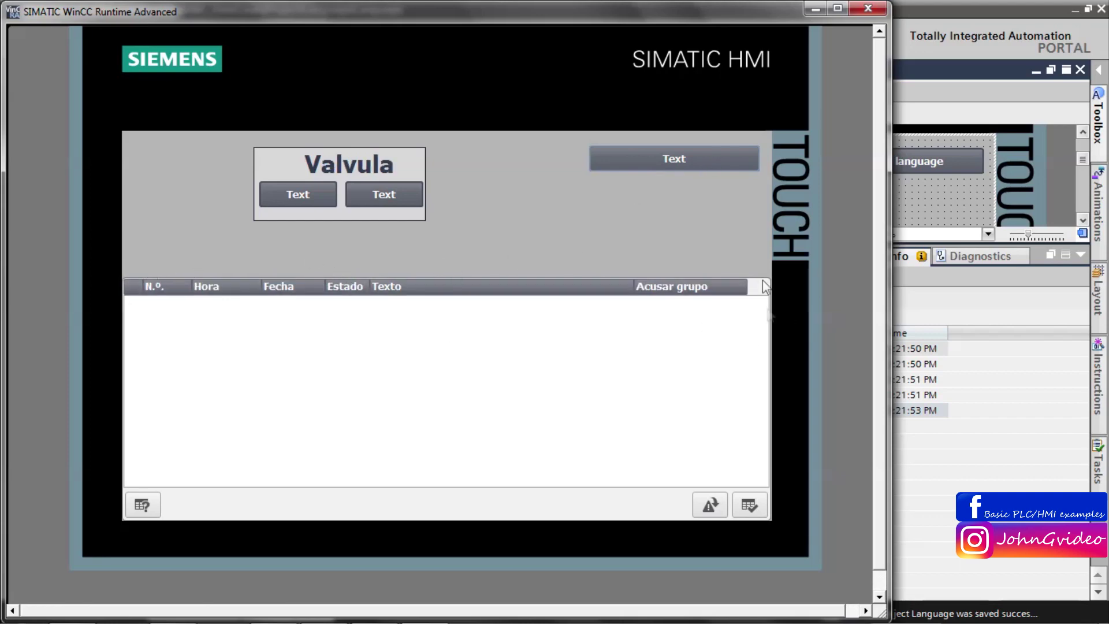
pyautogui.click(641, 170)
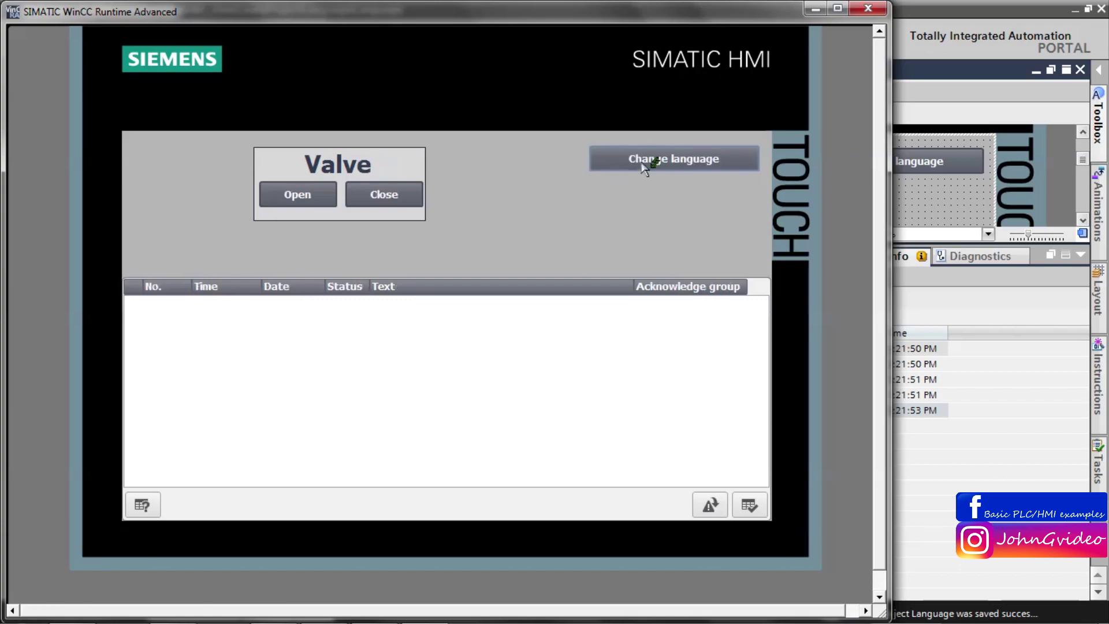
pyautogui.click(868, 8)
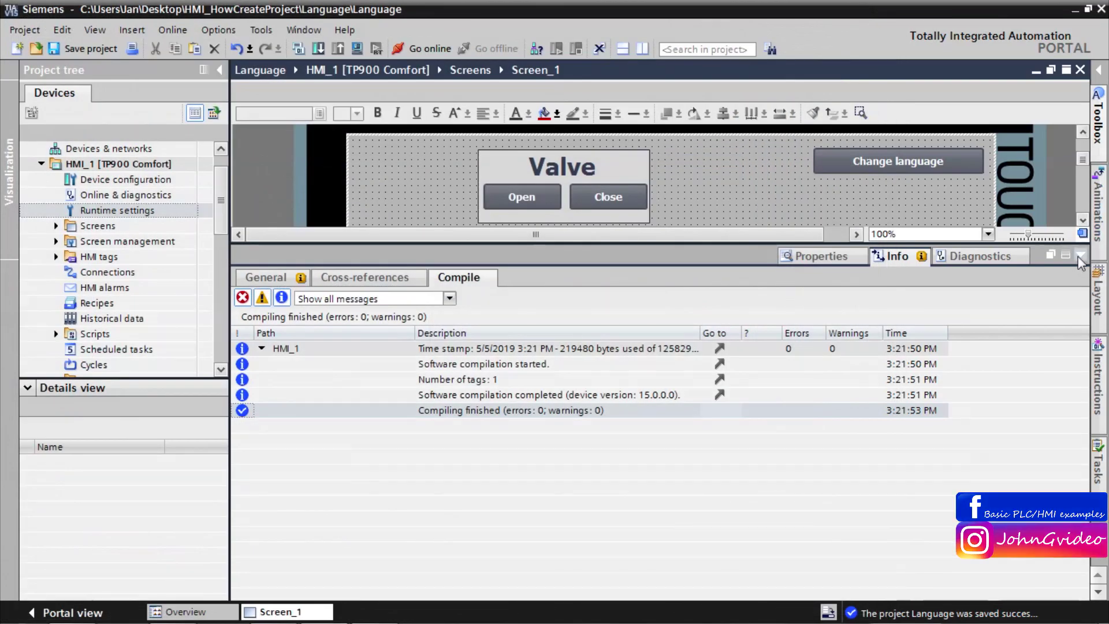
pyautogui.click(1078, 255)
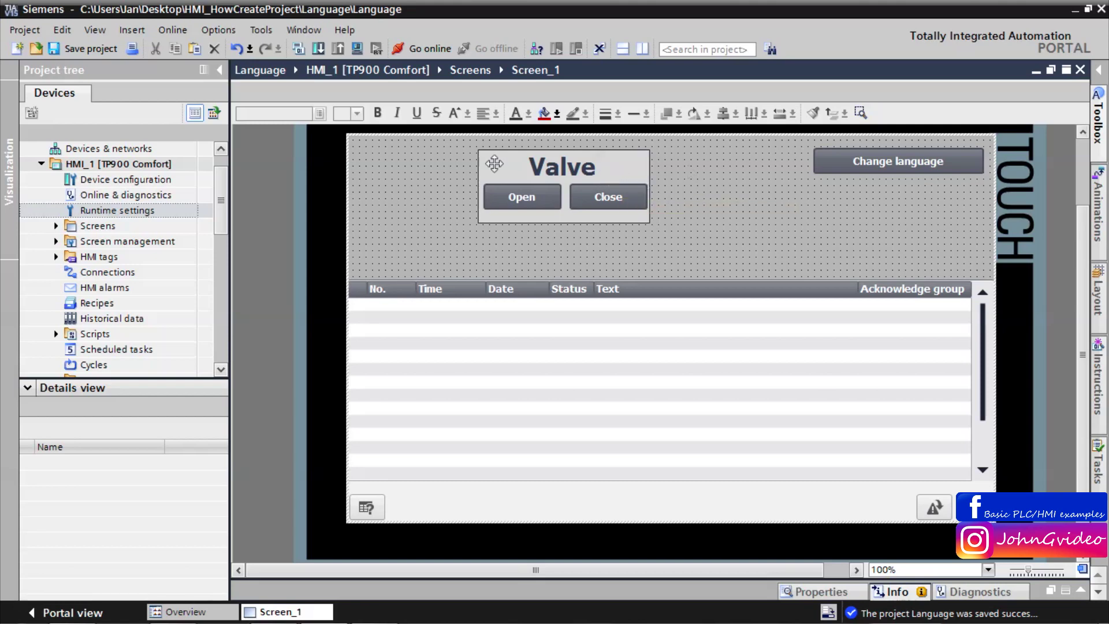
# Save the project and open the Project texts list
pyautogui.click(67, 53)
pyautogui.click(82, 165)
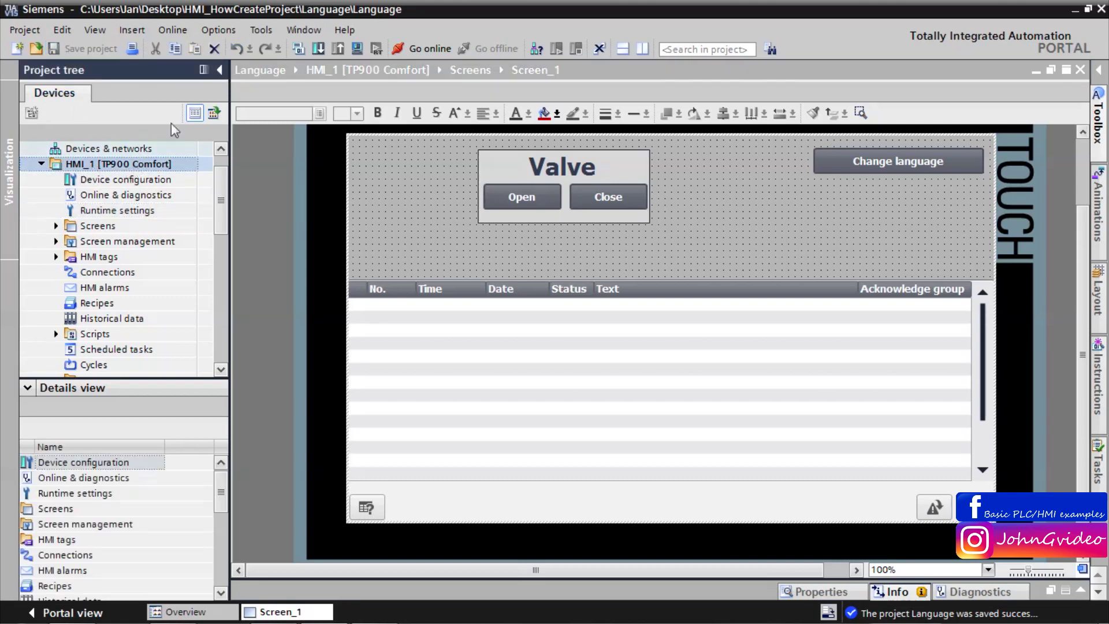
pyautogui.click(260, 36)
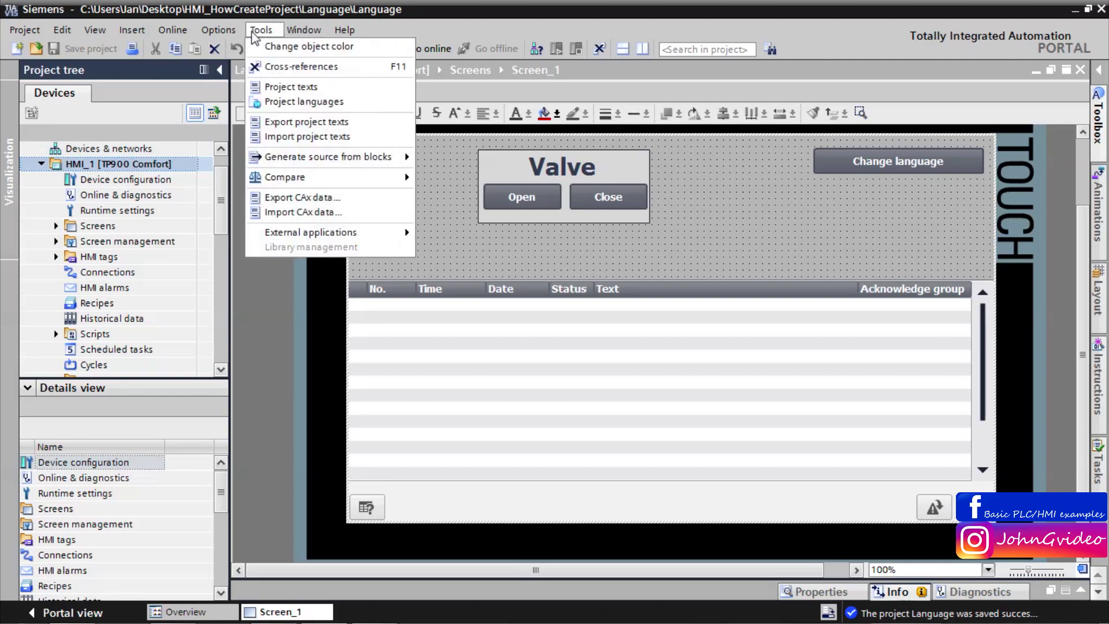
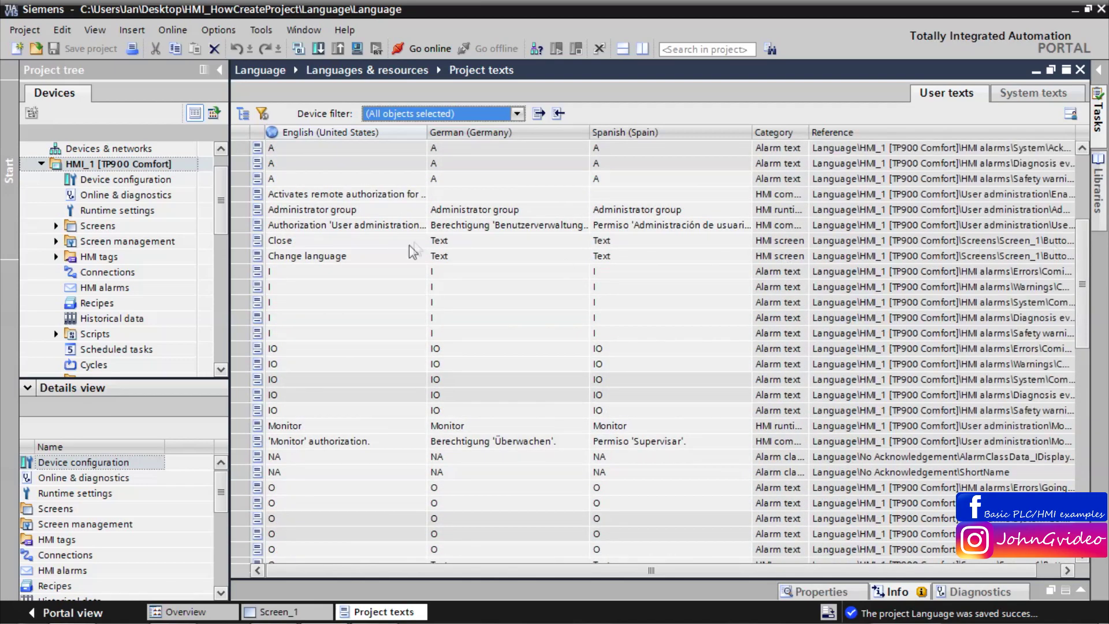
# Copy Schließen from the translation notes in Word into the German (Germany) text of the Close entry
pyautogui.click(301, 243)
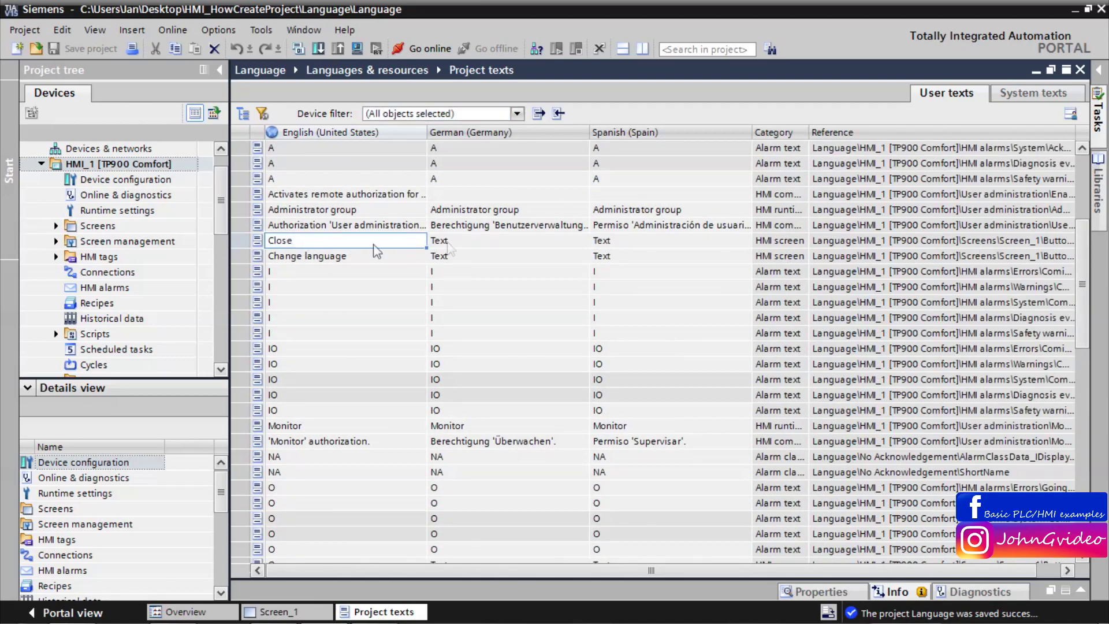
pyautogui.doubleClick(477, 241)
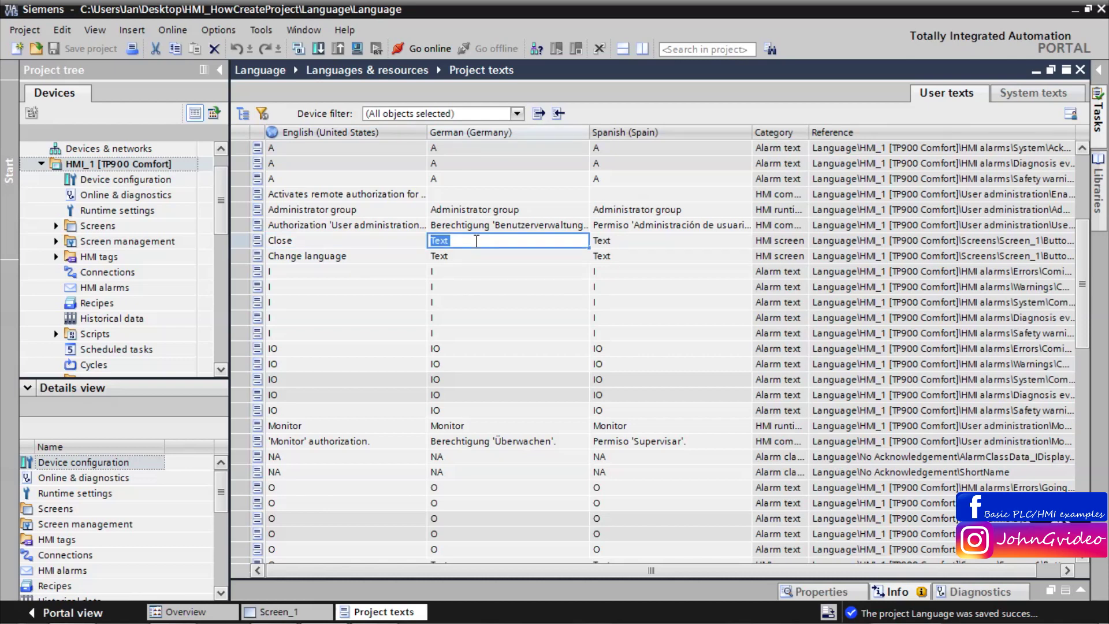
pyautogui.moveTo(315, 619)
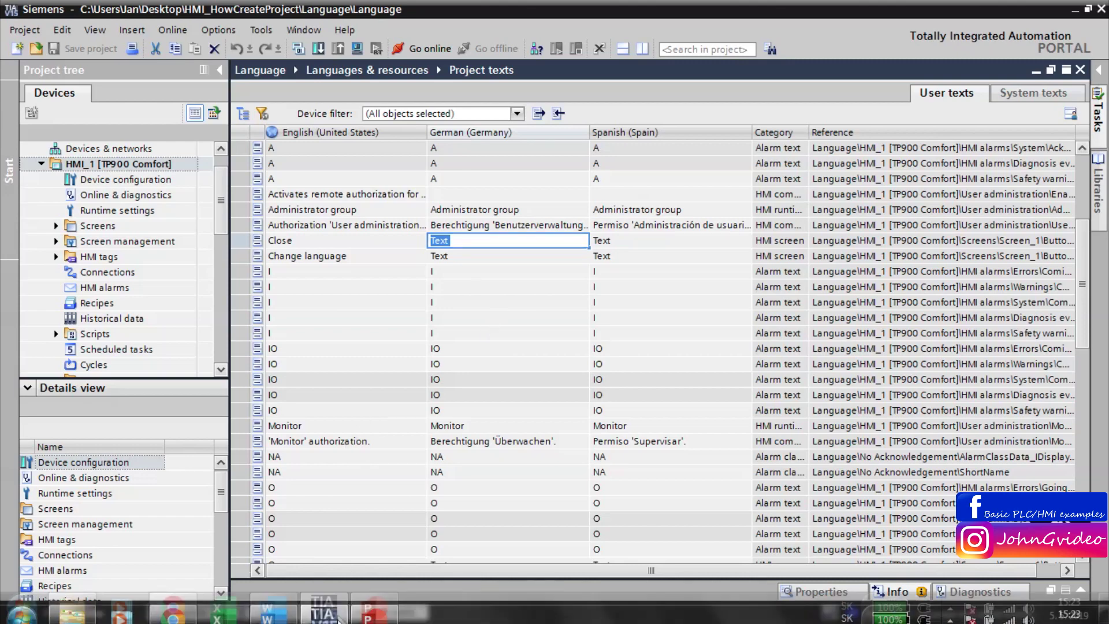
pyautogui.click(271, 609)
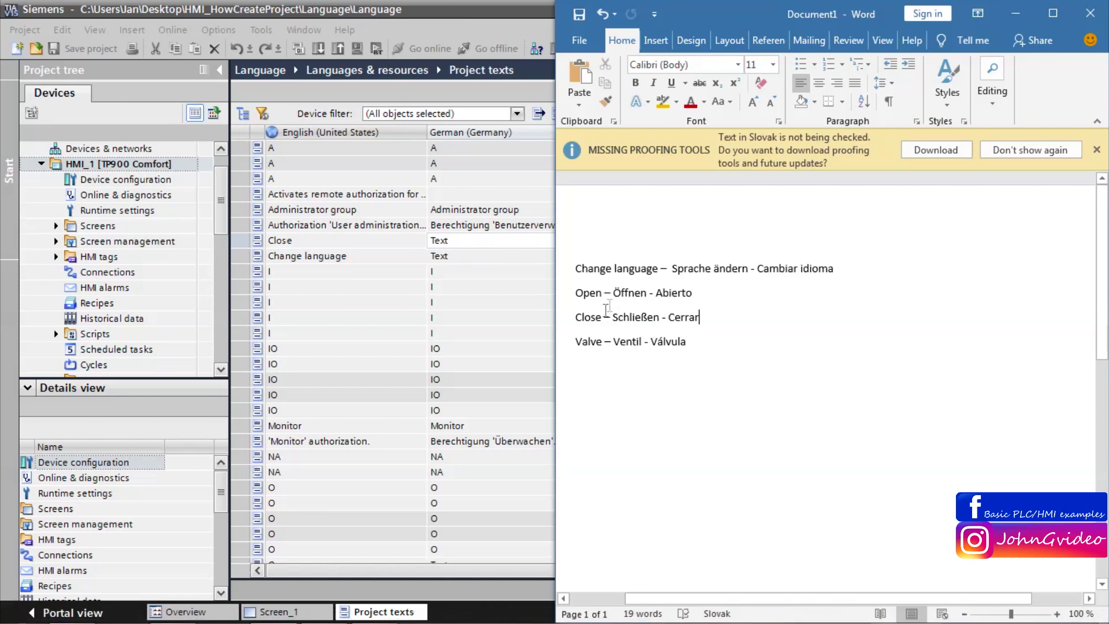
pyautogui.doubleClick(629, 321)
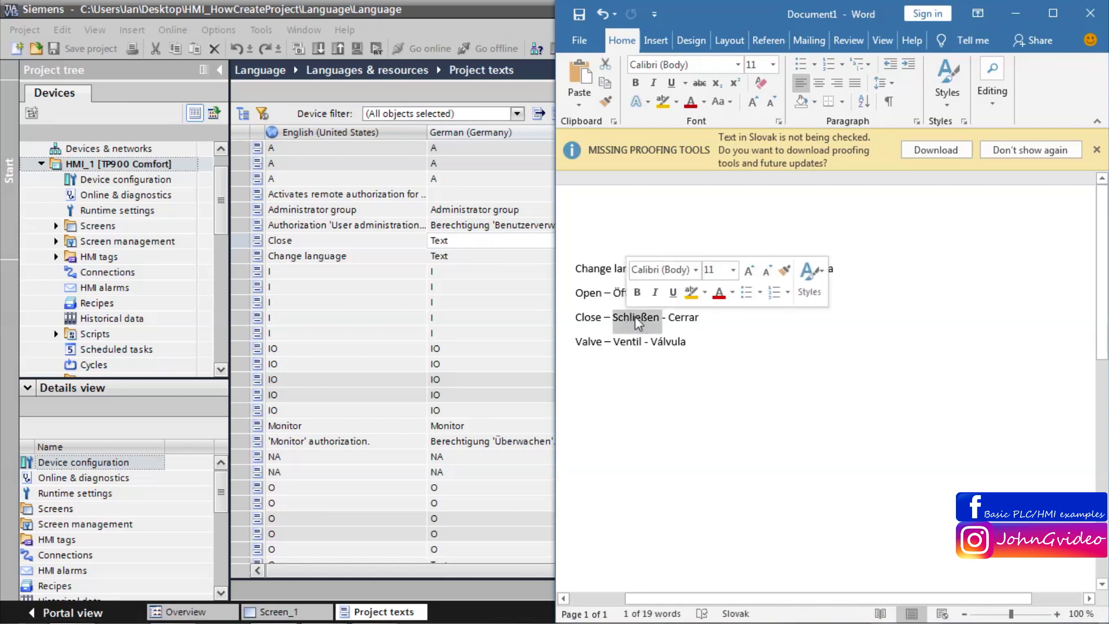
pyautogui.rightClick(635, 317)
pyautogui.click(673, 346)
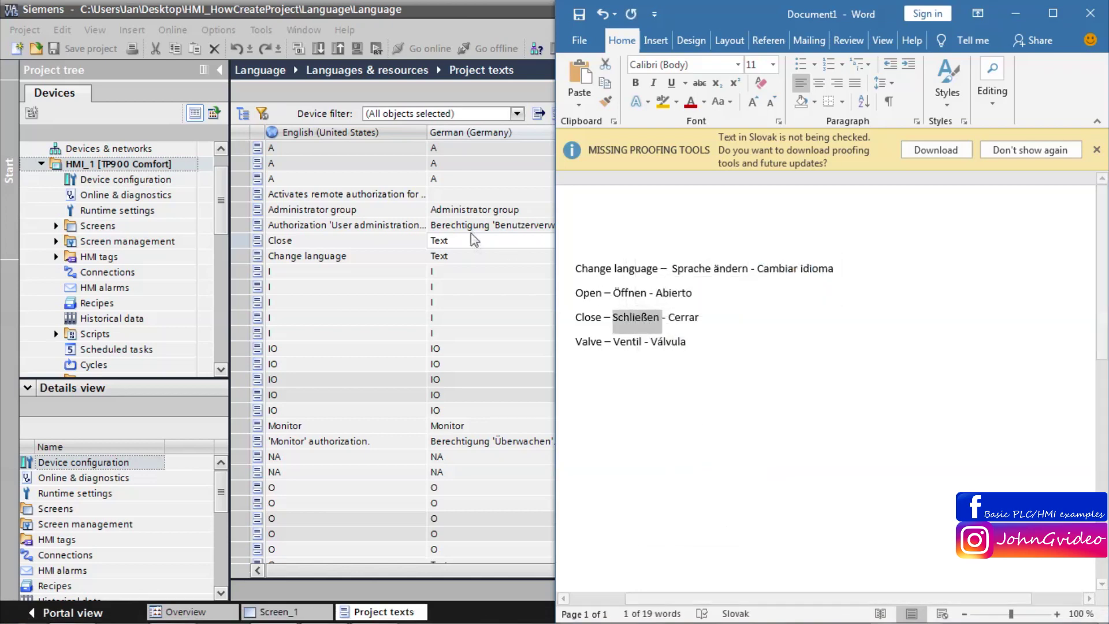
pyautogui.click(475, 240)
pyautogui.doubleClick(475, 240)
pyautogui.rightClick(476, 240)
pyautogui.click(507, 277)
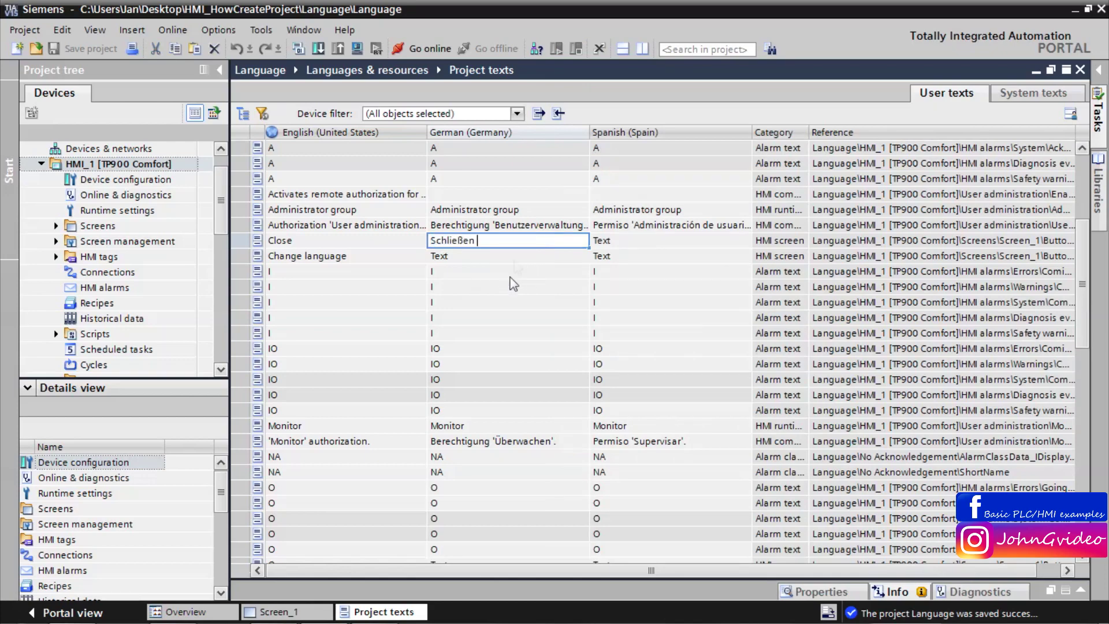
pyautogui.press('Tab')
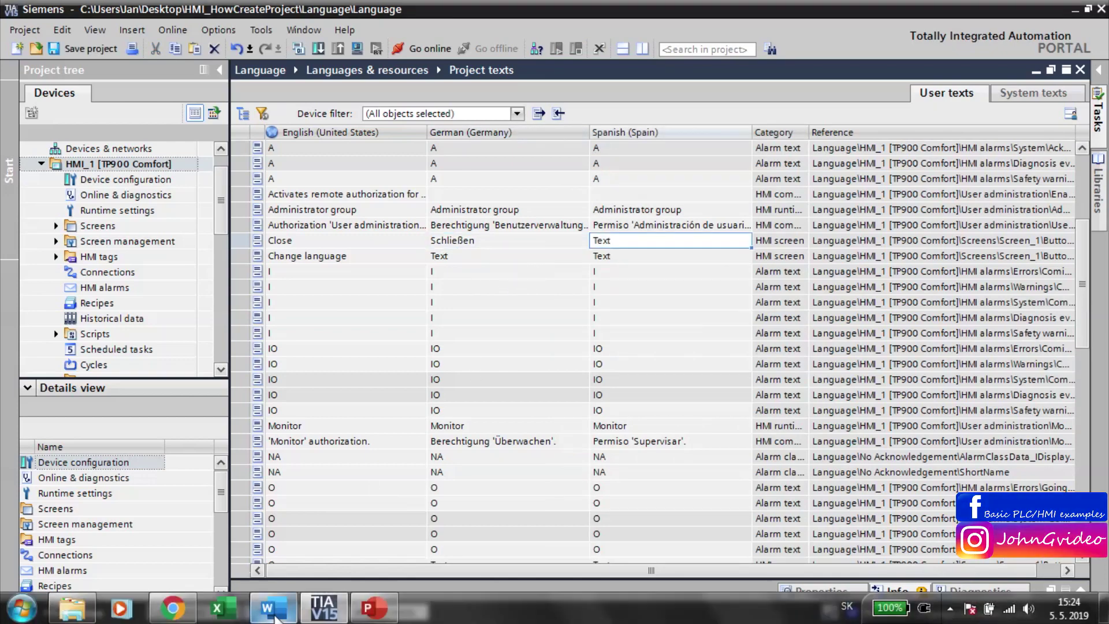
# Copy Cerrar from the Word notes into the Spanish (Spain) text of the Close entry
pyautogui.click(267, 616)
pyautogui.doubleClick(684, 317)
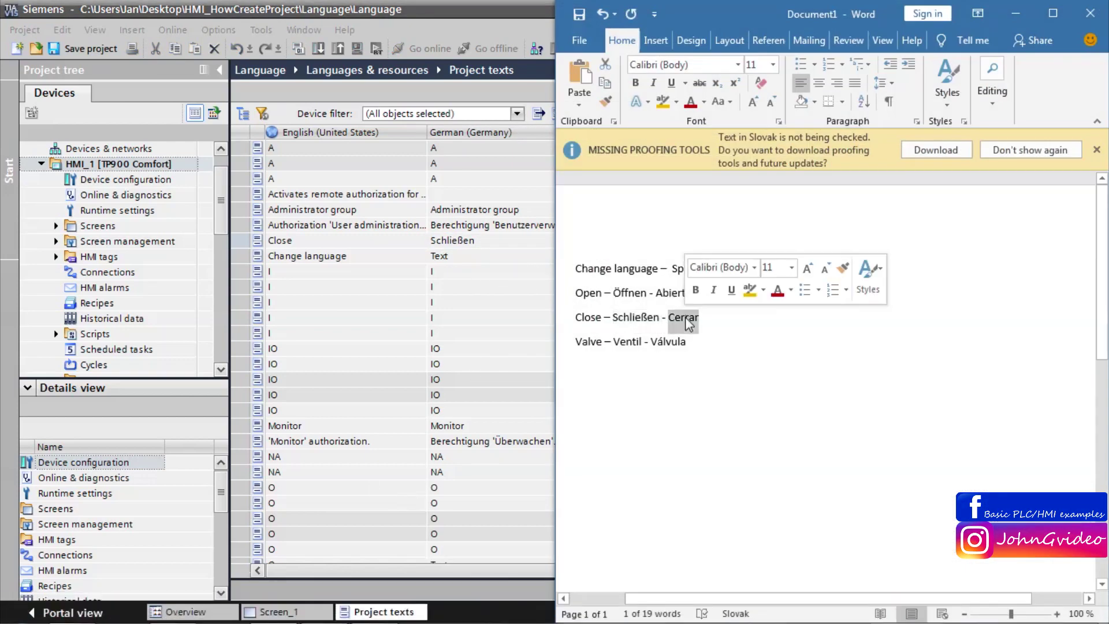
pyautogui.rightClick(685, 317)
pyautogui.click(721, 346)
pyautogui.hotkey('alt', 'Tab')
pyautogui.doubleClick(615, 241)
pyautogui.rightClick(616, 242)
pyautogui.click(647, 280)
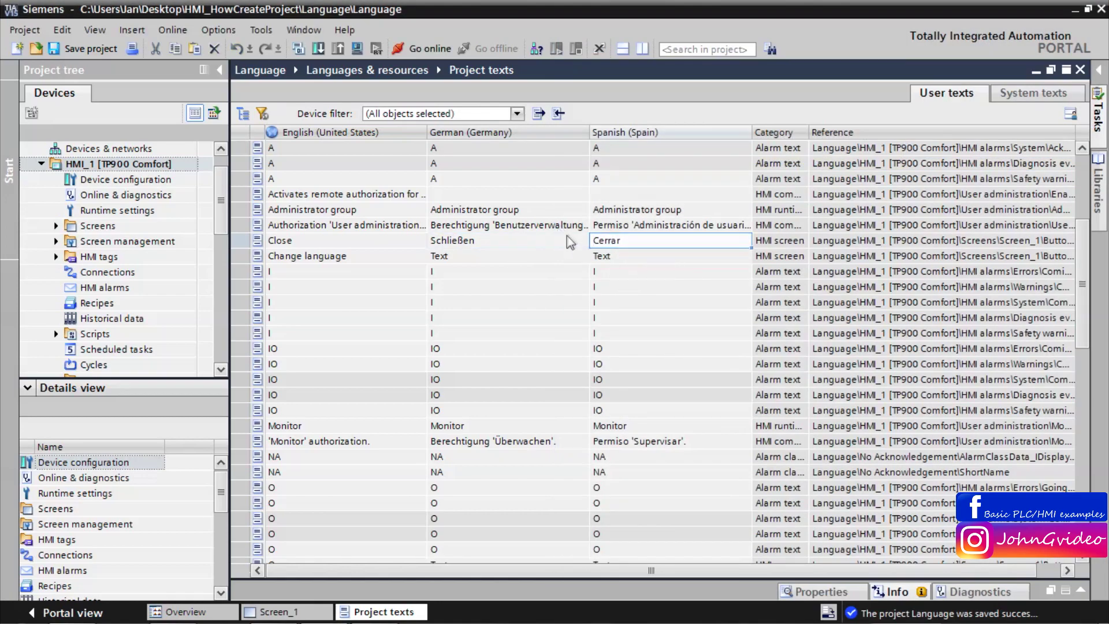
# Save the project and close the Project texts list
pyautogui.click(569, 240)
pyautogui.click(101, 54)
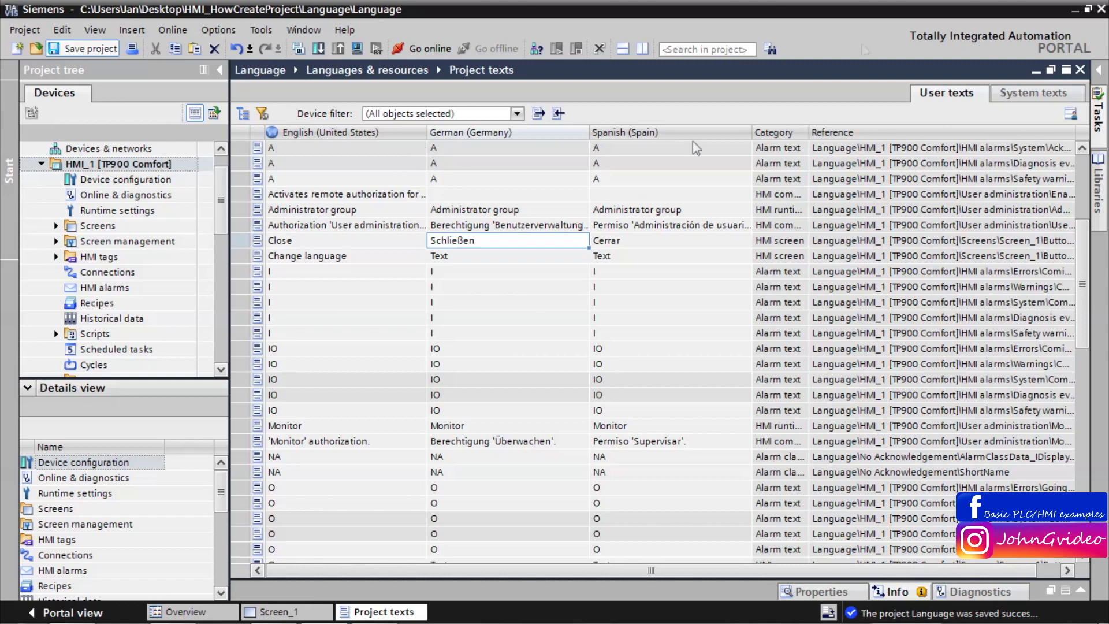
pyautogui.click(1081, 70)
# Compile HMI_1 with the Software (rebuild all) option and collapse the compile messages
pyautogui.rightClick(118, 164)
pyautogui.moveTo(249, 345)
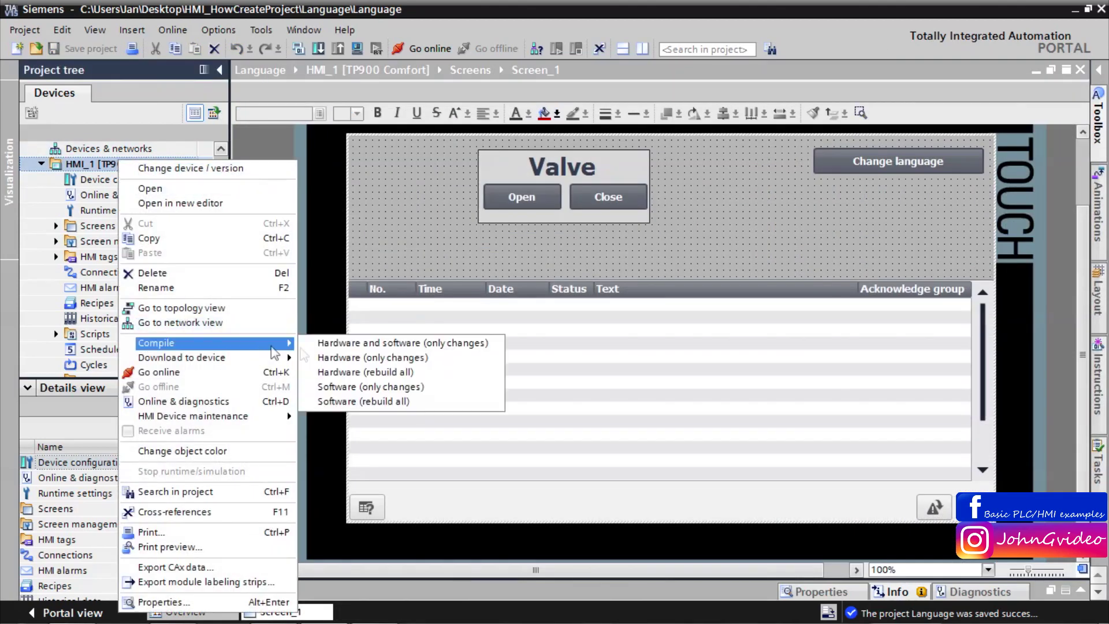
pyautogui.click(353, 400)
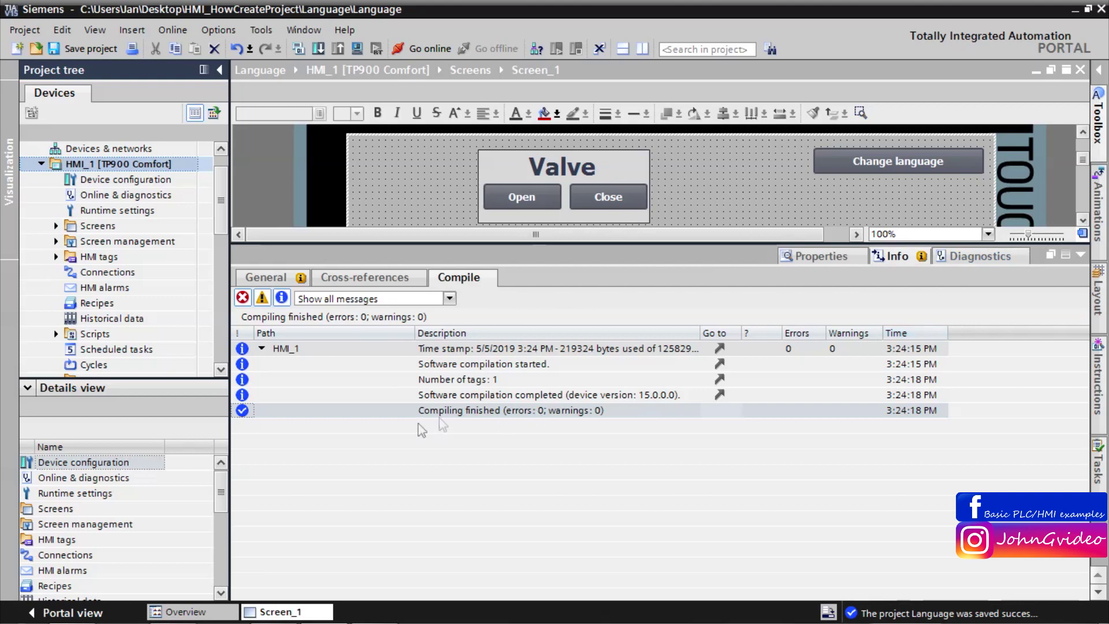
pyautogui.click(1081, 255)
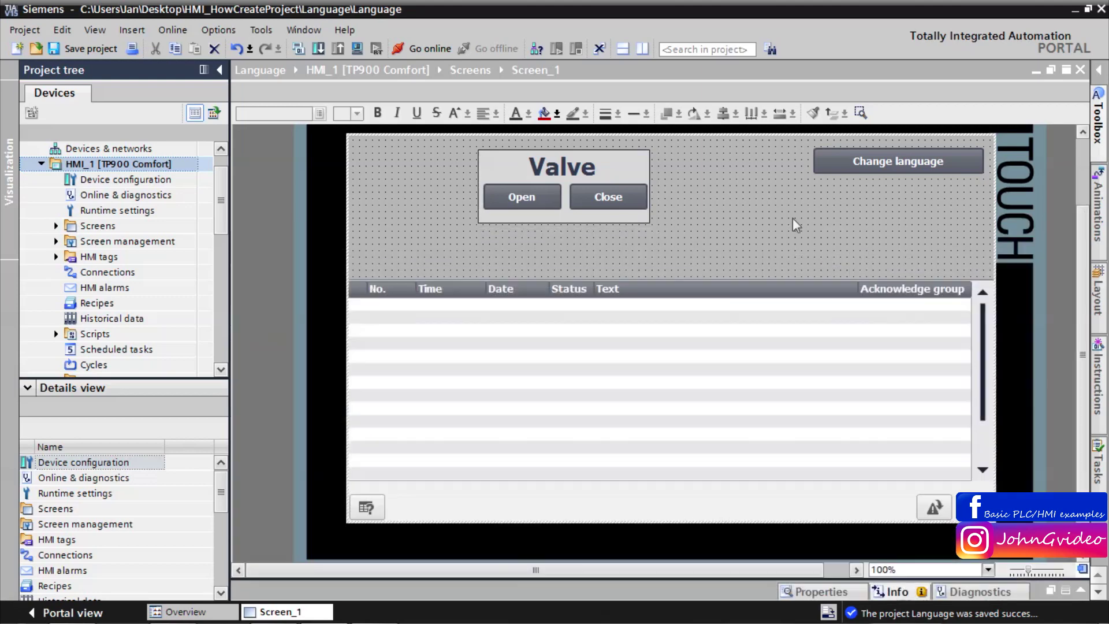
# Simulate HMI_1, switch to German and Spanish to check the Close button's translations, and close the simulation
pyautogui.click(357, 48)
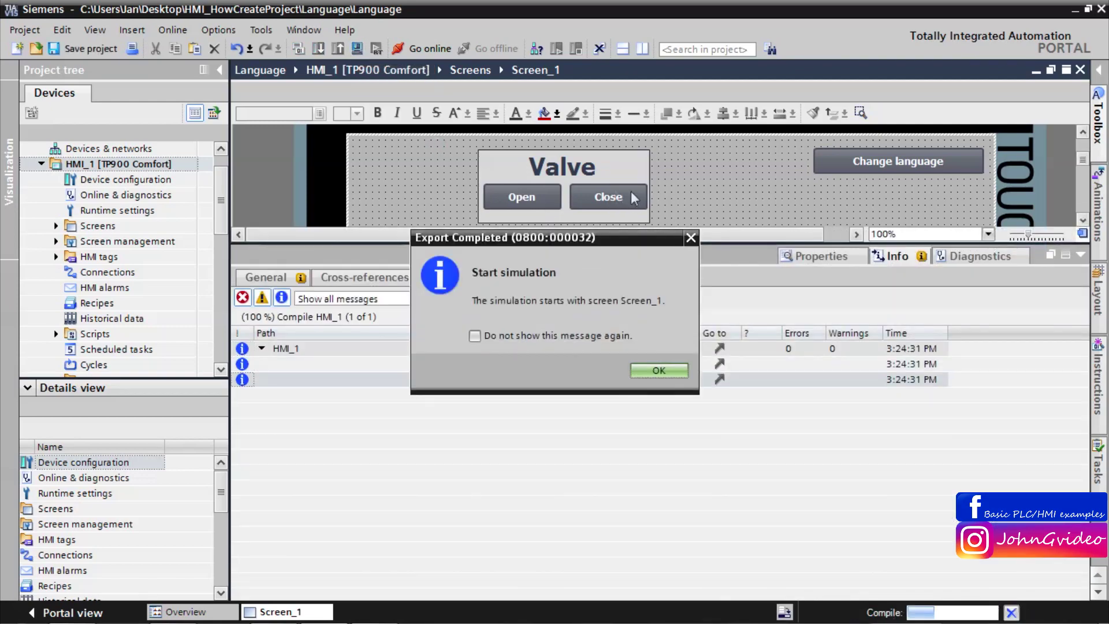
pyautogui.click(659, 370)
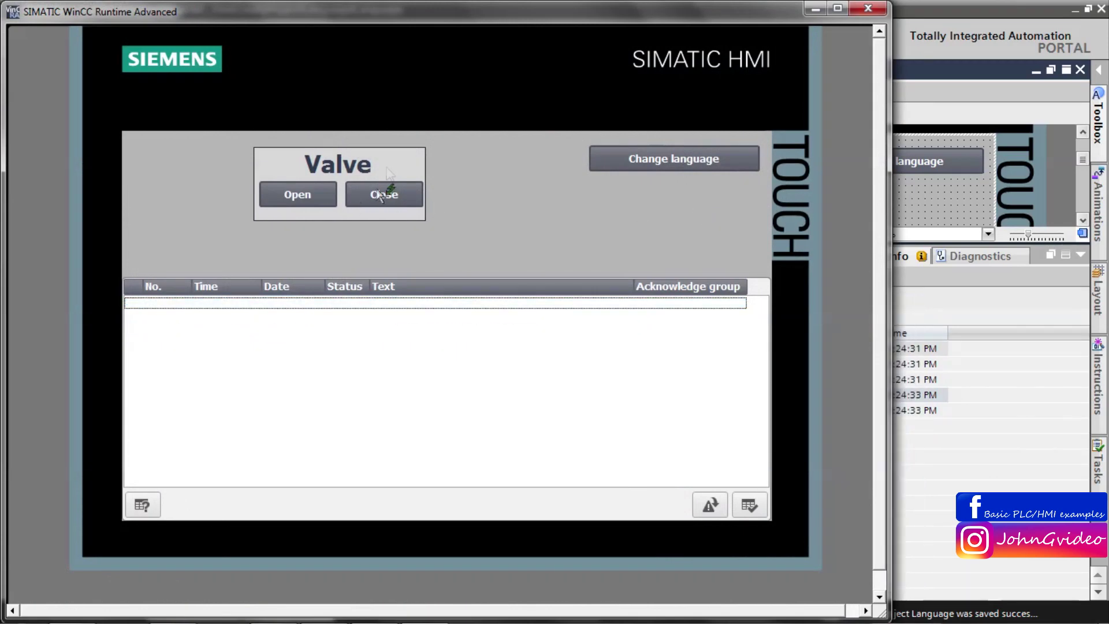
pyautogui.click(679, 158)
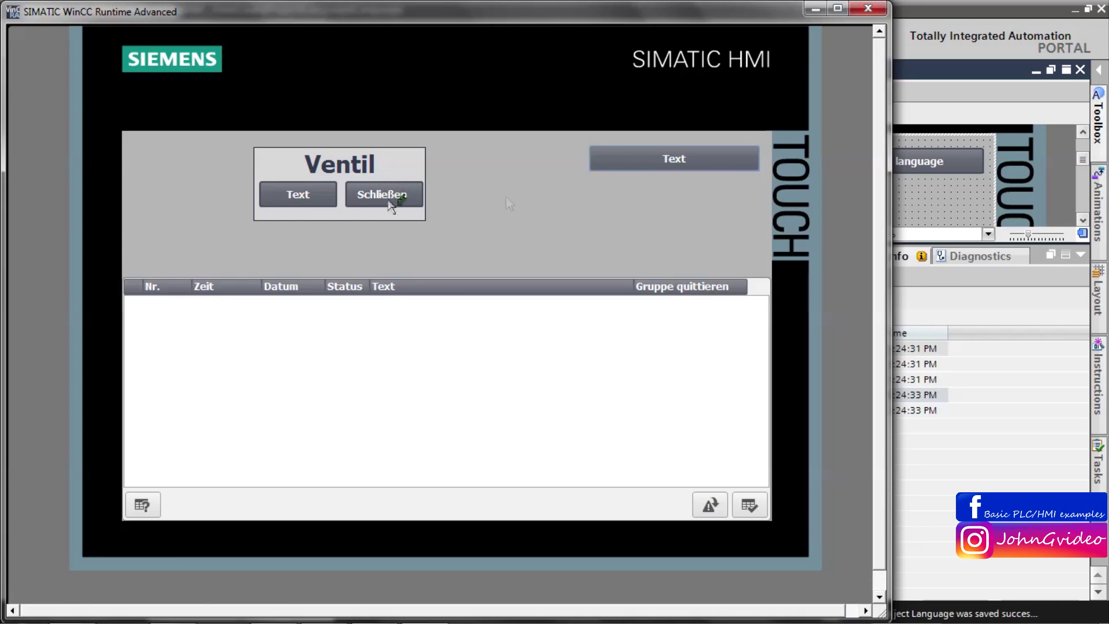
pyautogui.click(656, 159)
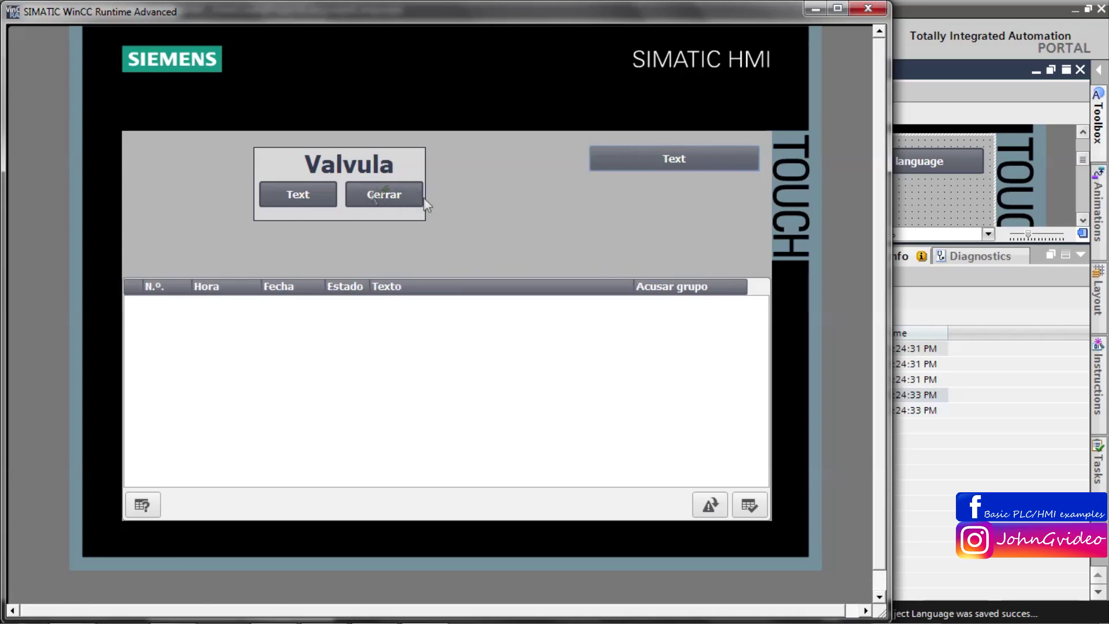
pyautogui.click(862, 14)
pyautogui.click(1081, 258)
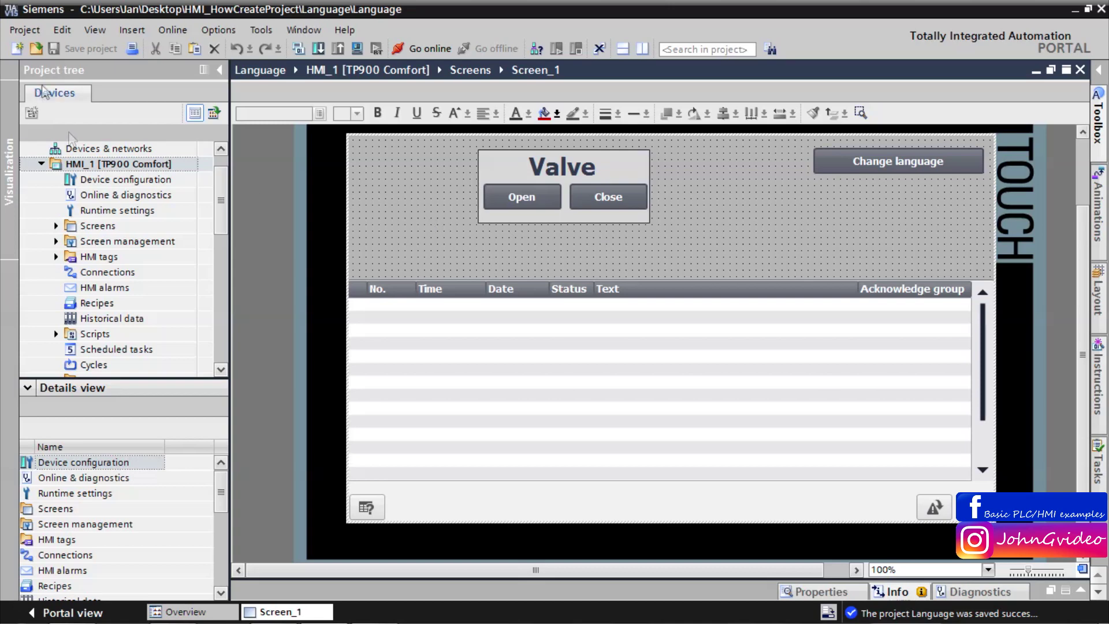
# Collapse the HMI_1 device and the Languages & resources folder in the project tree
pyautogui.click(85, 166)
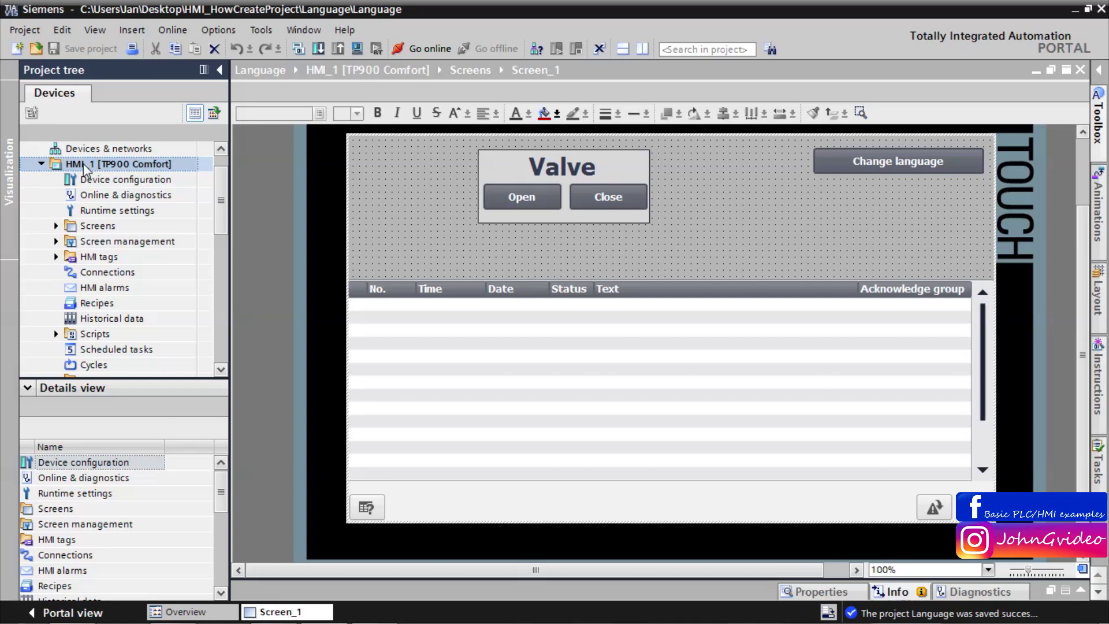
pyautogui.click(41, 164)
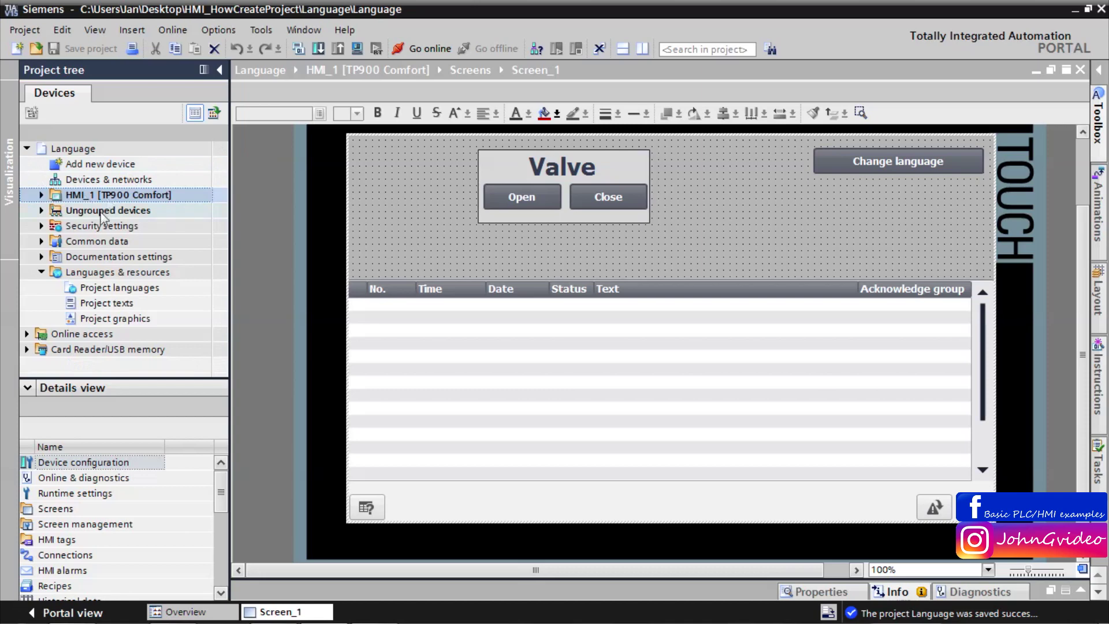
pyautogui.click(41, 272)
pyautogui.click(86, 195)
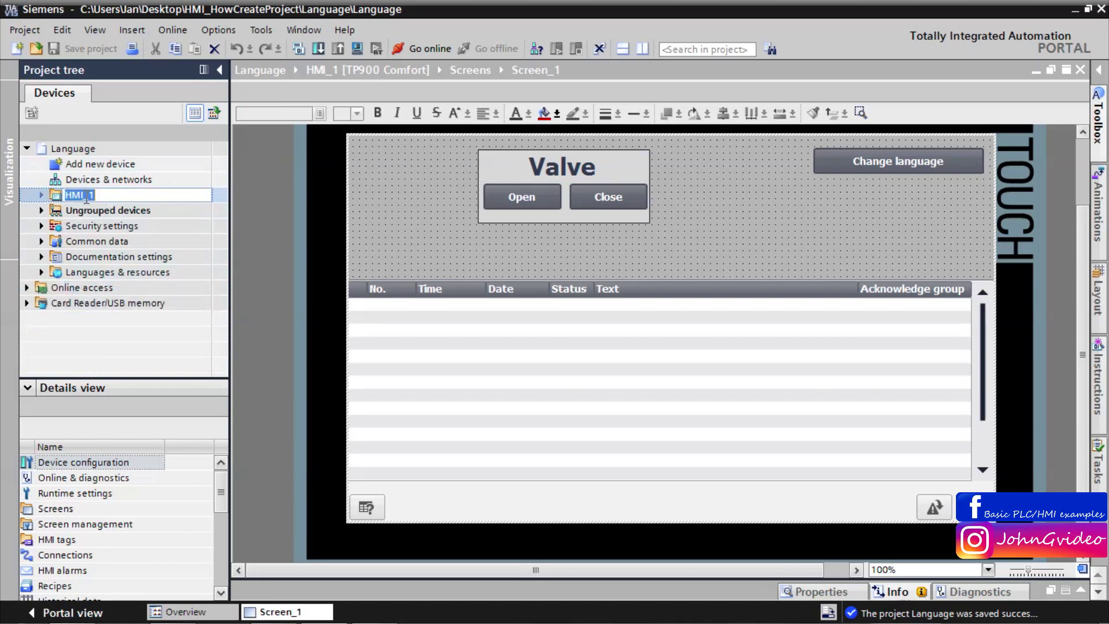
pyautogui.press('Escape')
# Export the project's user texts from English (United States) to German (Germany) into TIAProjectTexts.xlsx
pyautogui.click(261, 29)
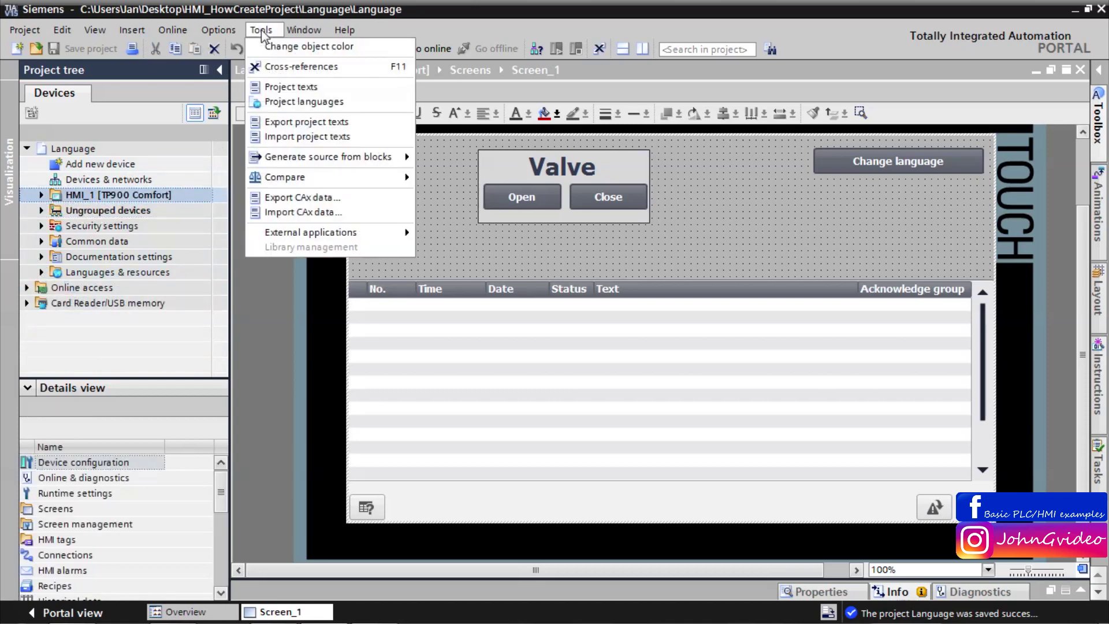
pyautogui.click(321, 123)
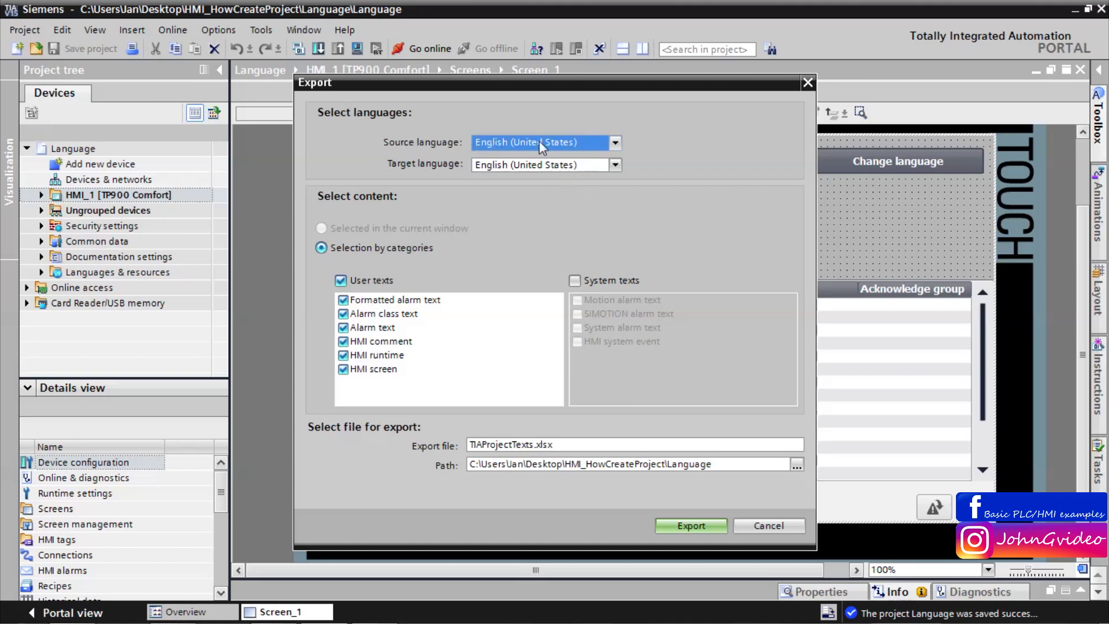
pyautogui.click(557, 167)
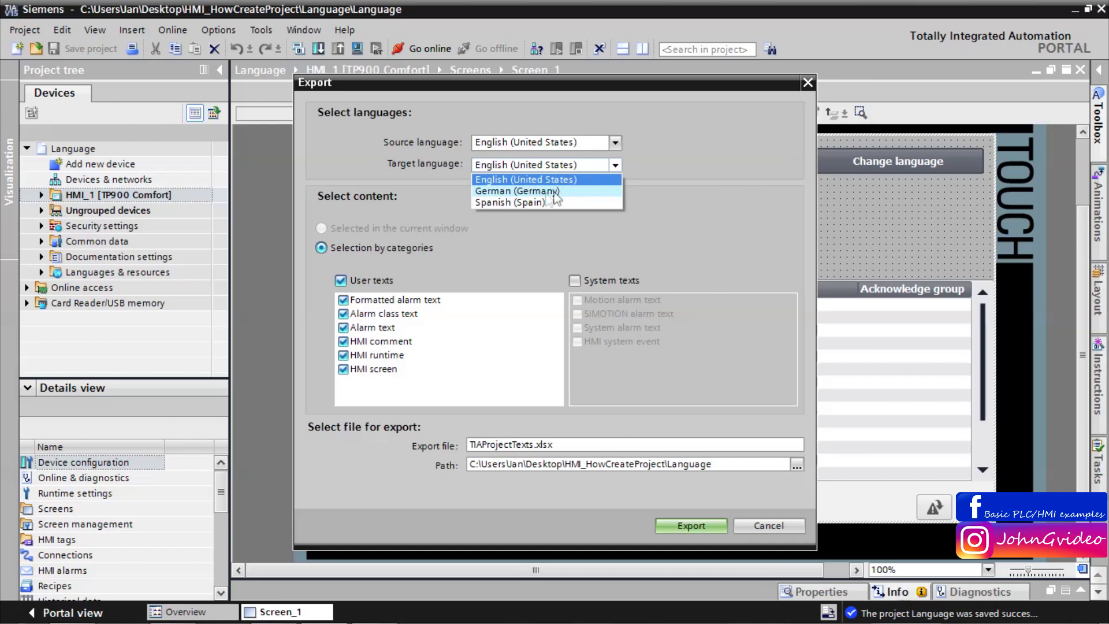
pyautogui.click(531, 191)
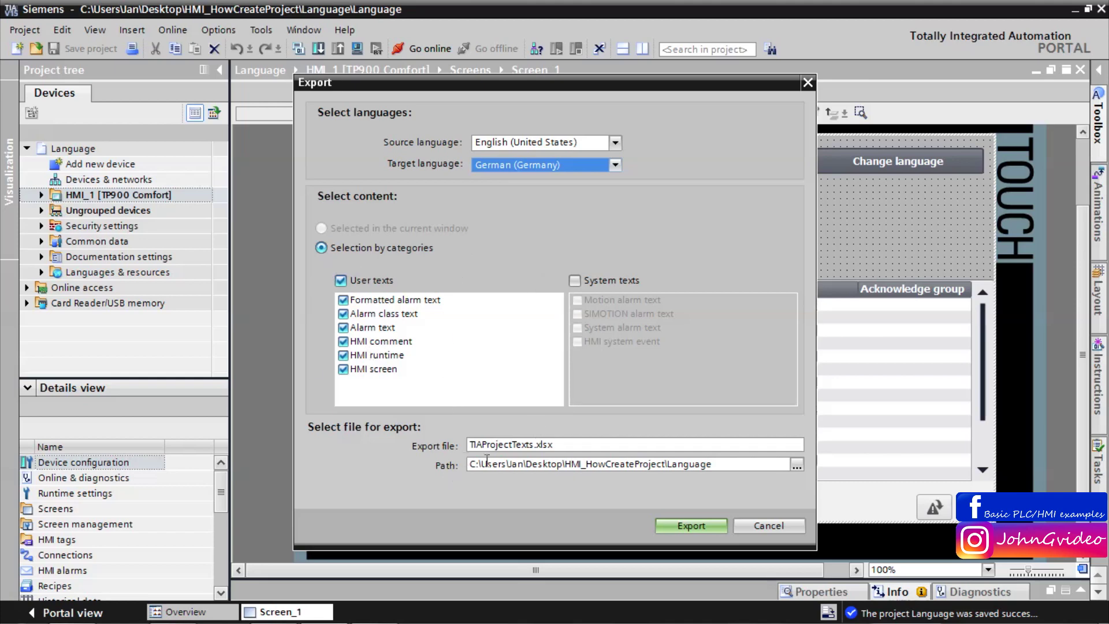
pyautogui.click(565, 446)
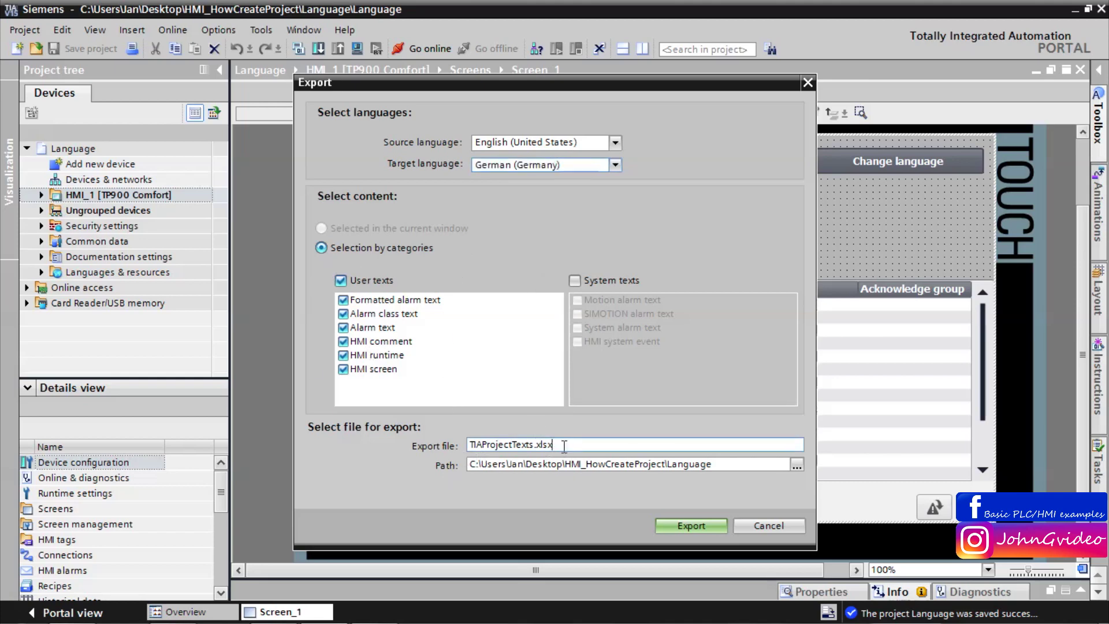
pyautogui.moveTo(537, 444); pyautogui.dragTo(460, 435)
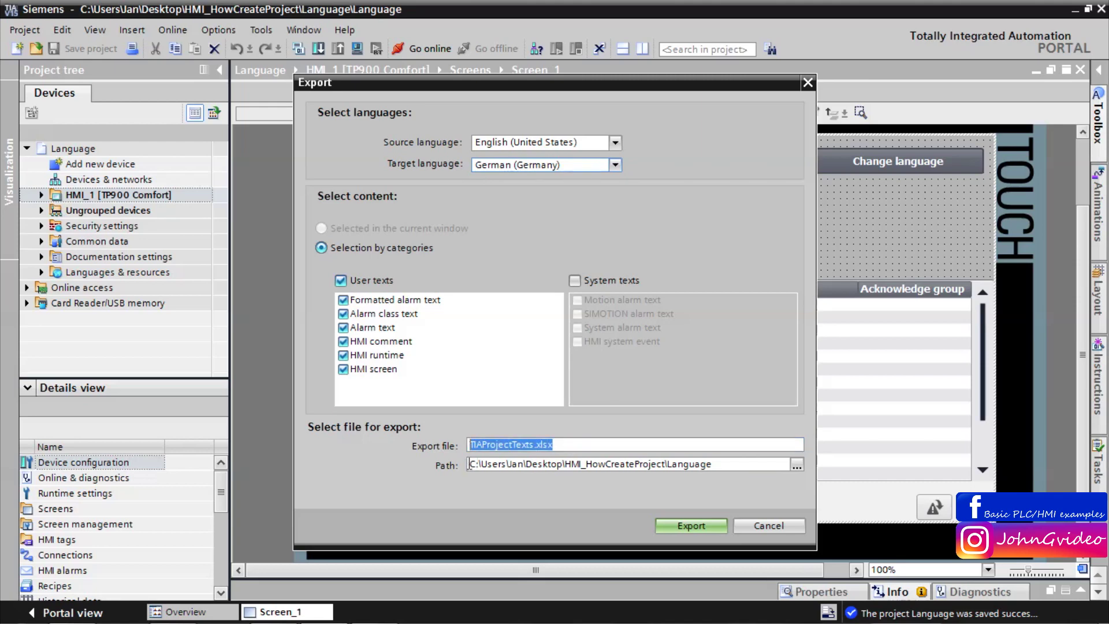
pyautogui.click(687, 526)
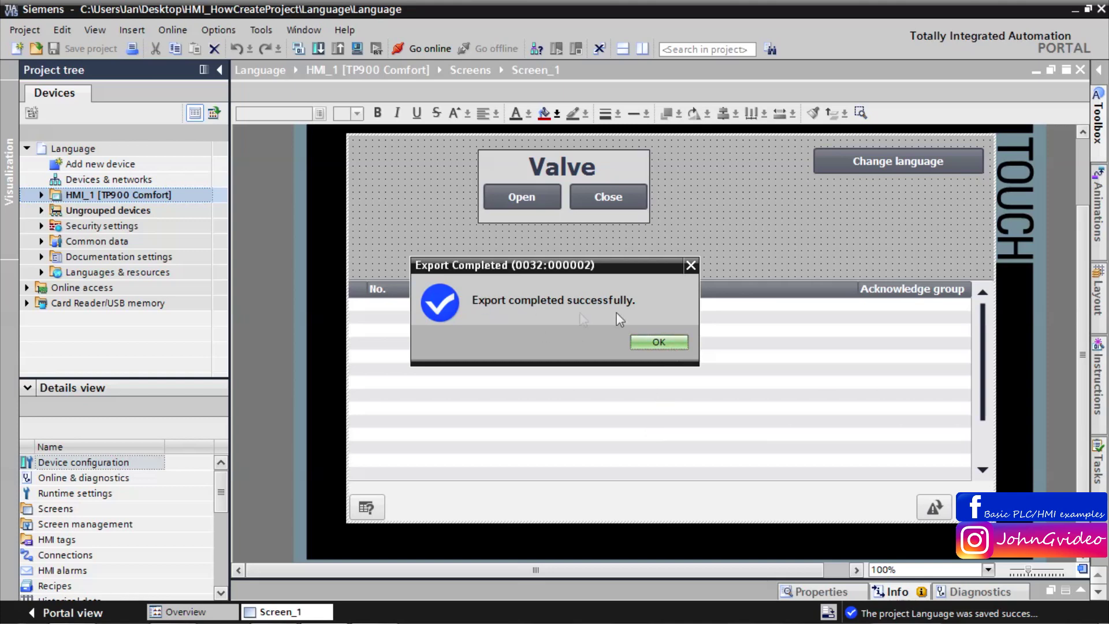
pyautogui.click(657, 342)
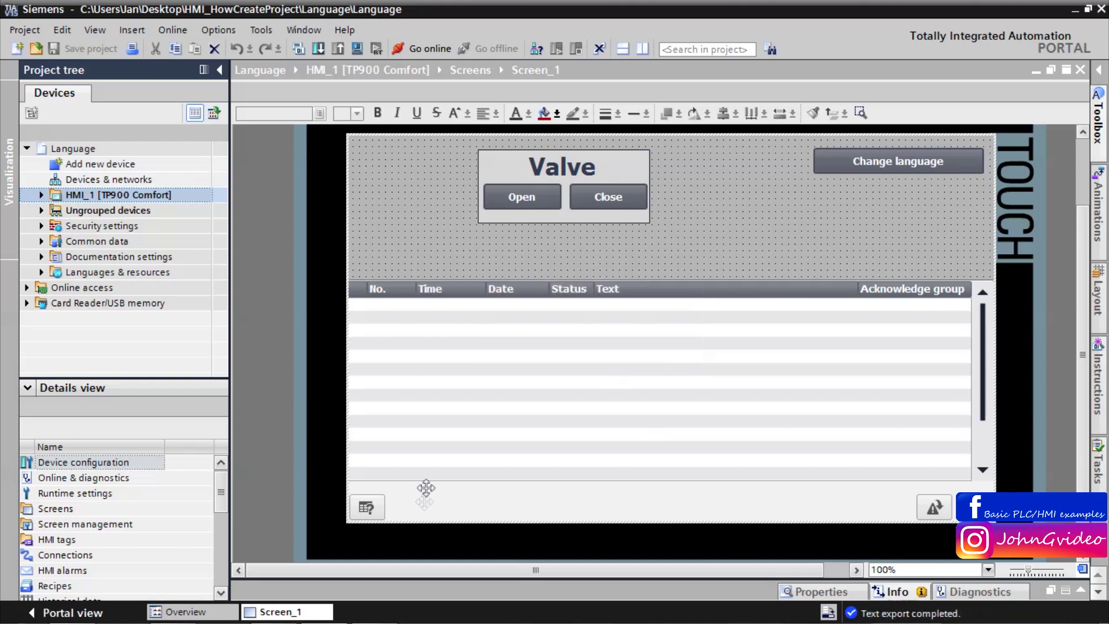
# Switch to the Language project folder in File Explorer and open the TIAProjectTexts workbook in Excel
pyautogui.click(74, 606)
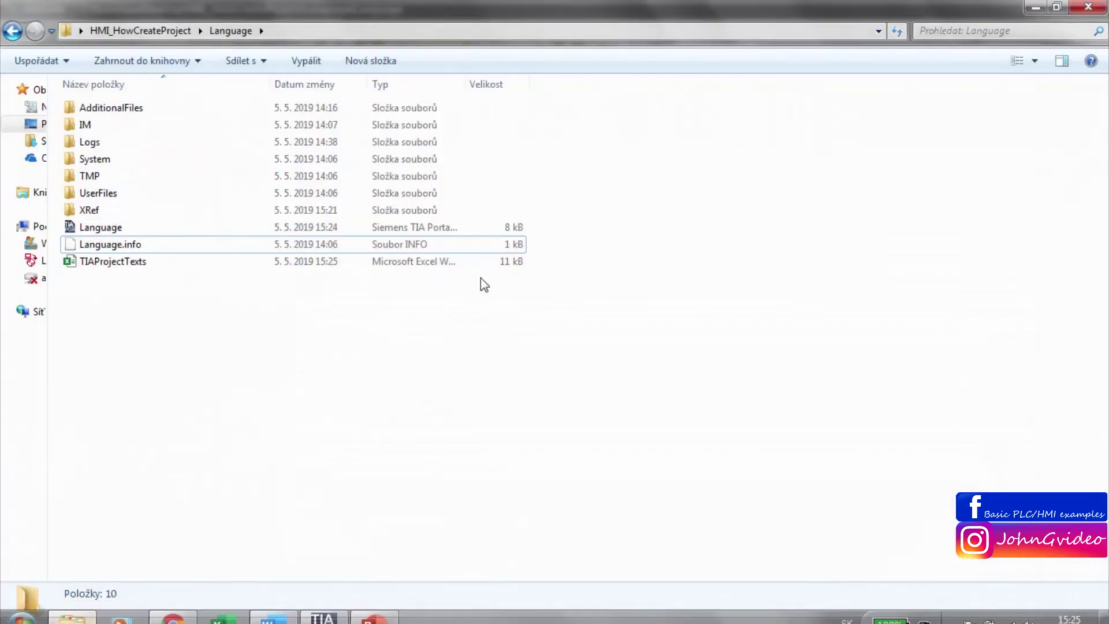
pyautogui.click(76, 262)
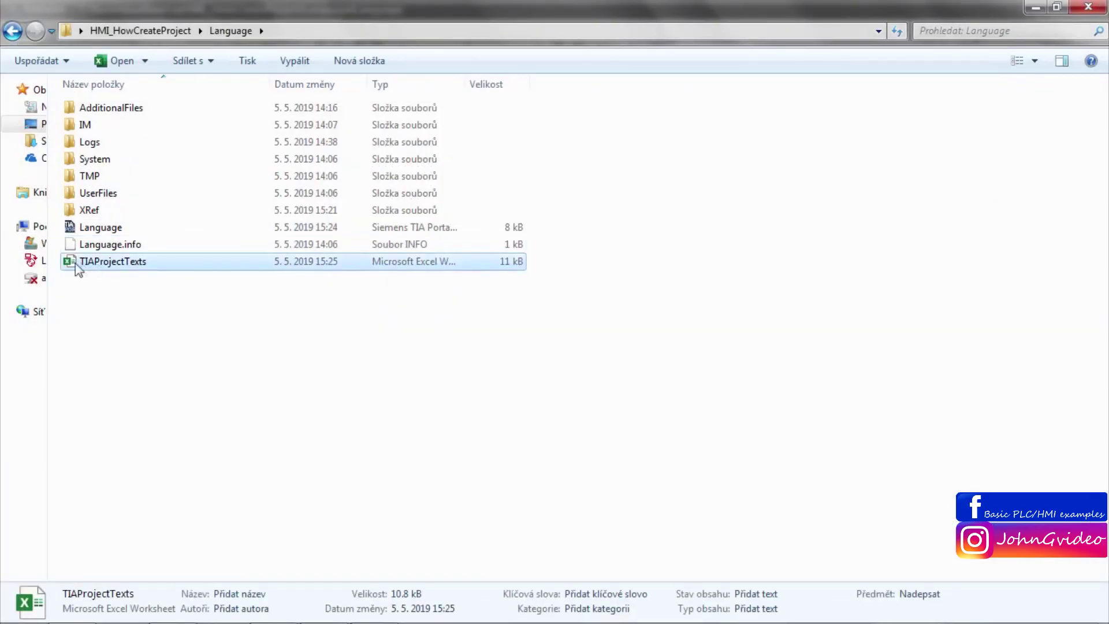
pyautogui.doubleClick(144, 269)
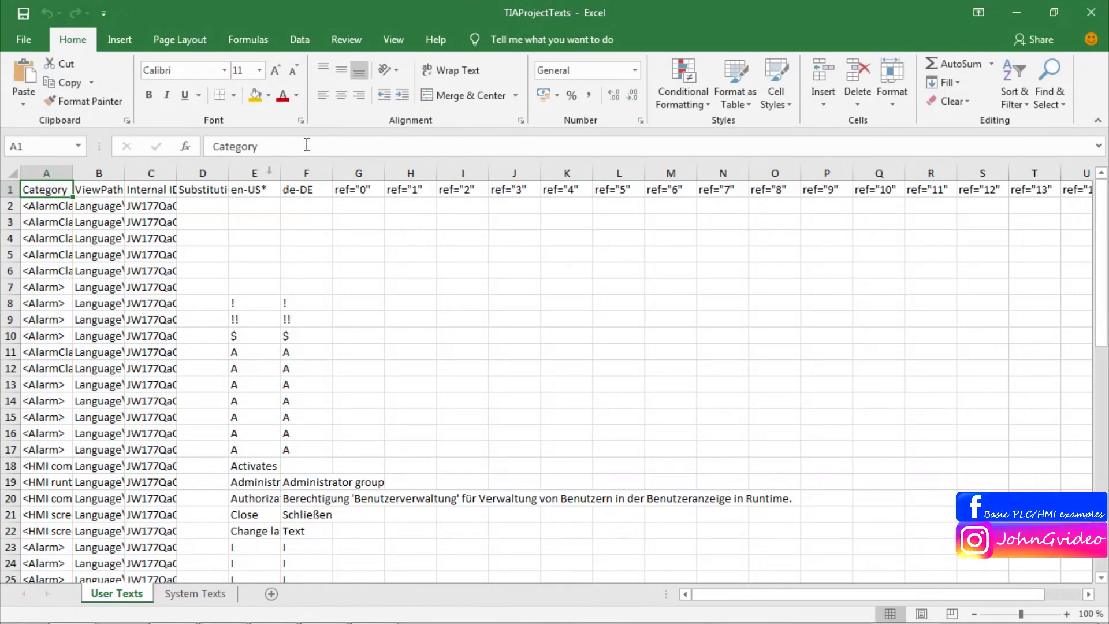
# Widen the en-US and de-DE columns so their full texts can be read
pyautogui.moveTo(281, 172); pyautogui.dragTo(453, 178)
pyautogui.moveTo(615, 185); pyautogui.dragTo(796, 171)
pyautogui.moveTo(970, 175); pyautogui.dragTo(1032, 176)
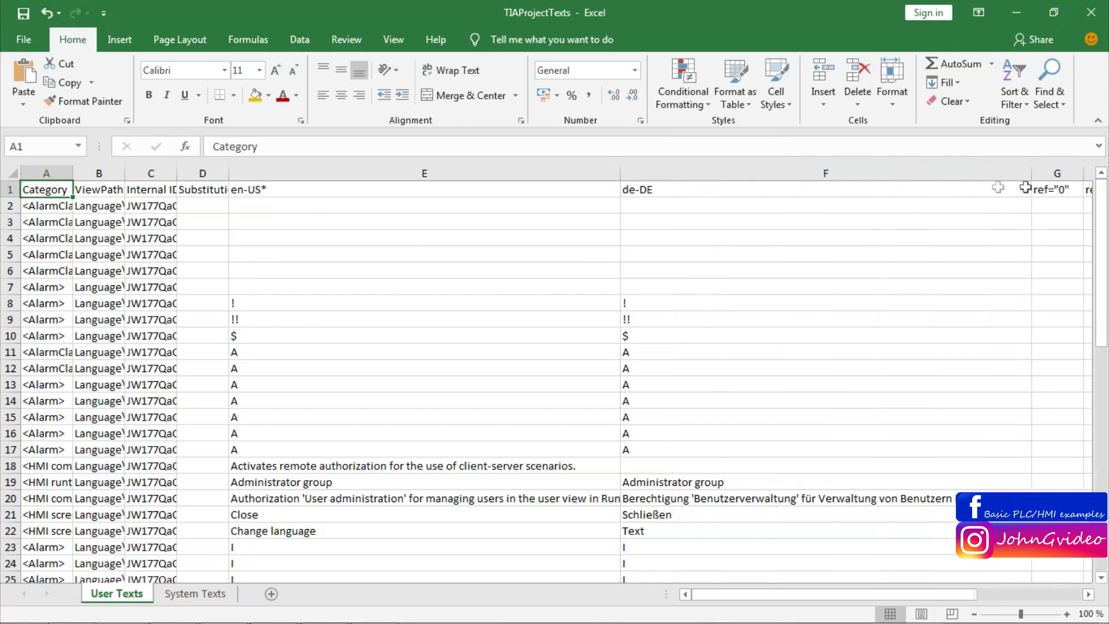
pyautogui.click(289, 210)
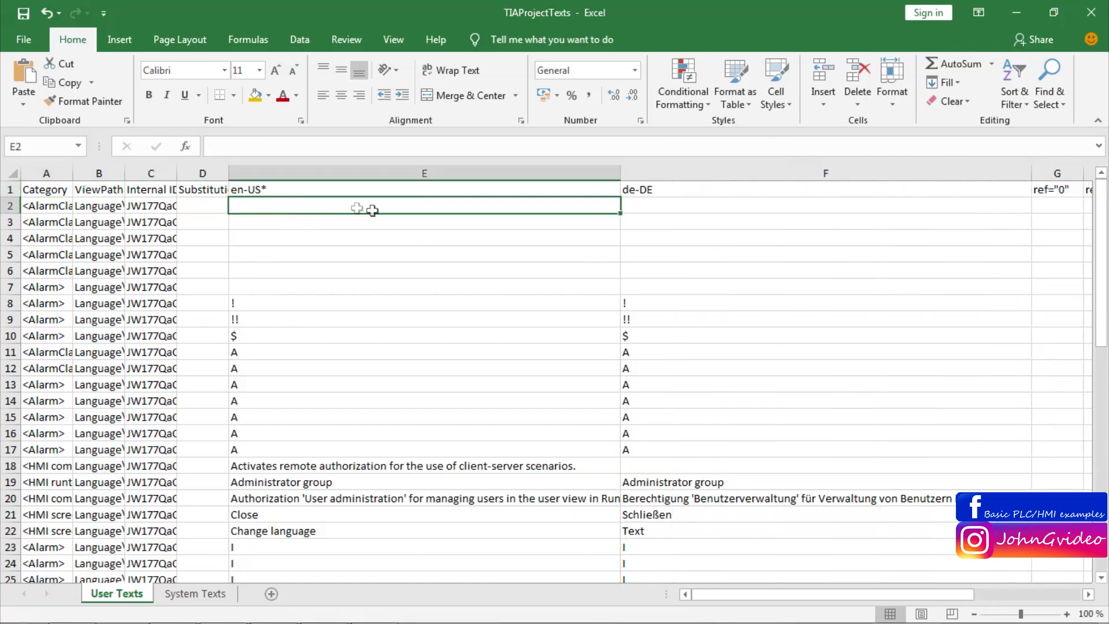
pyautogui.click(670, 205)
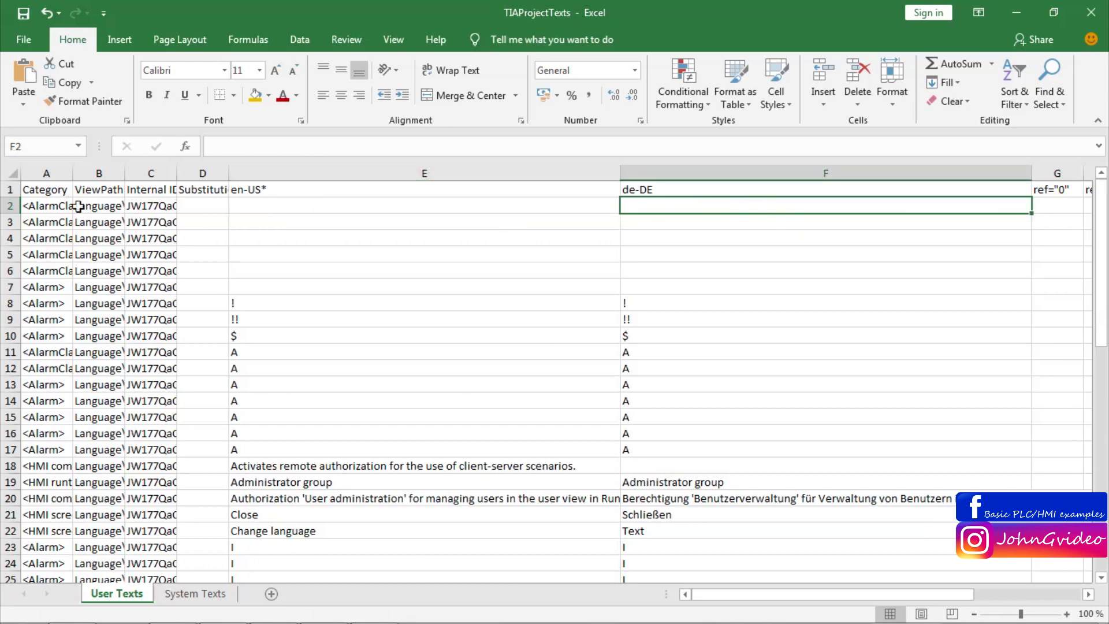
# Widen the Category column and look through the category entries of the exported texts
pyautogui.moveTo(76, 168); pyautogui.dragTo(147, 173)
pyautogui.click(99, 275)
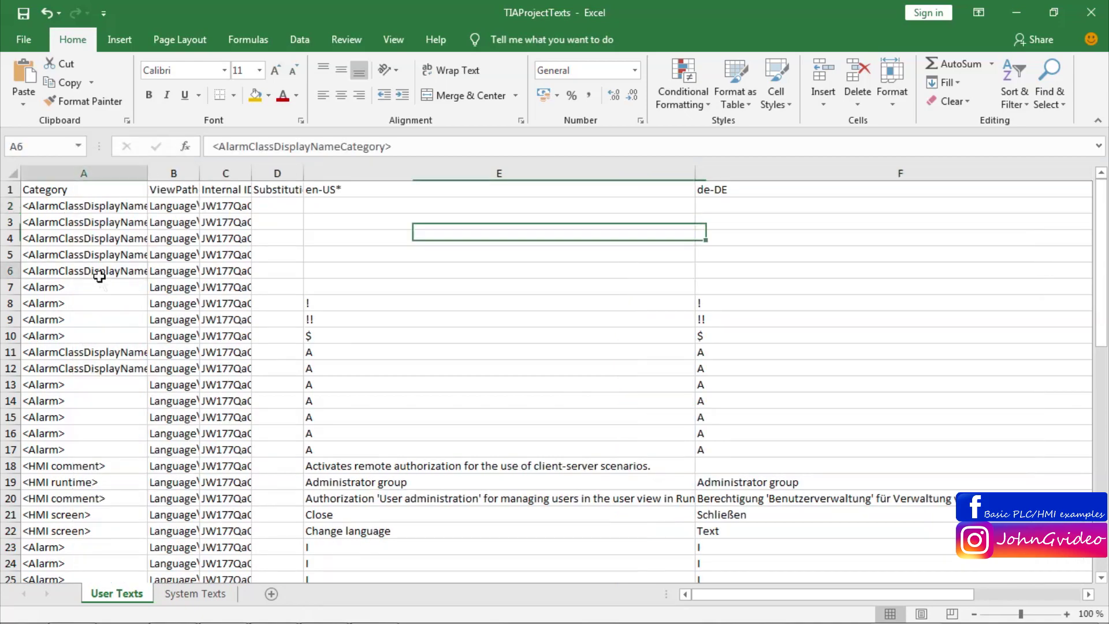
pyautogui.scroll(-8, 99, 276)
pyautogui.scroll(-4, 99, 277)
pyautogui.scroll(12, 75, 289)
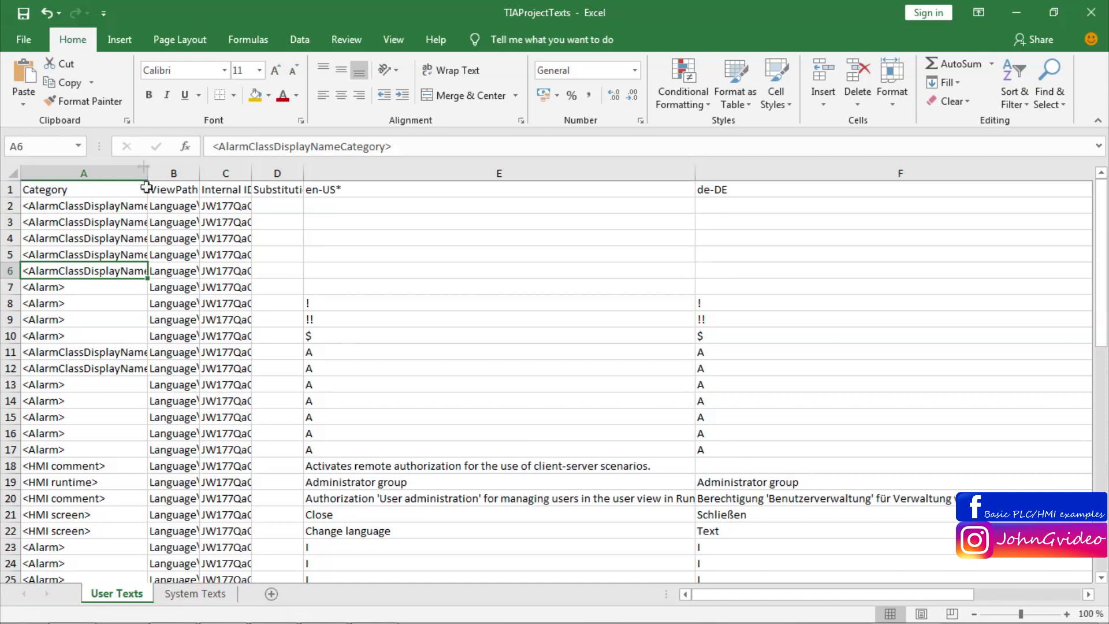
# Narrow the Category column, check a full path in the widened ViewPath column, and narrow ViewPath again
pyautogui.moveTo(146, 172); pyautogui.dragTo(244, 172)
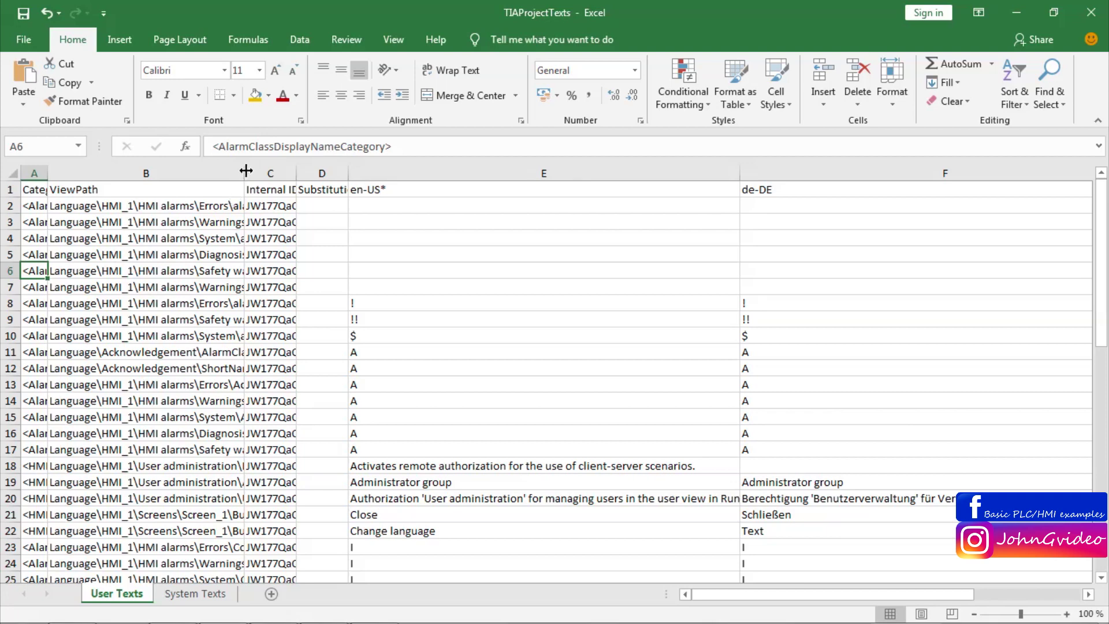
pyautogui.click(163, 226)
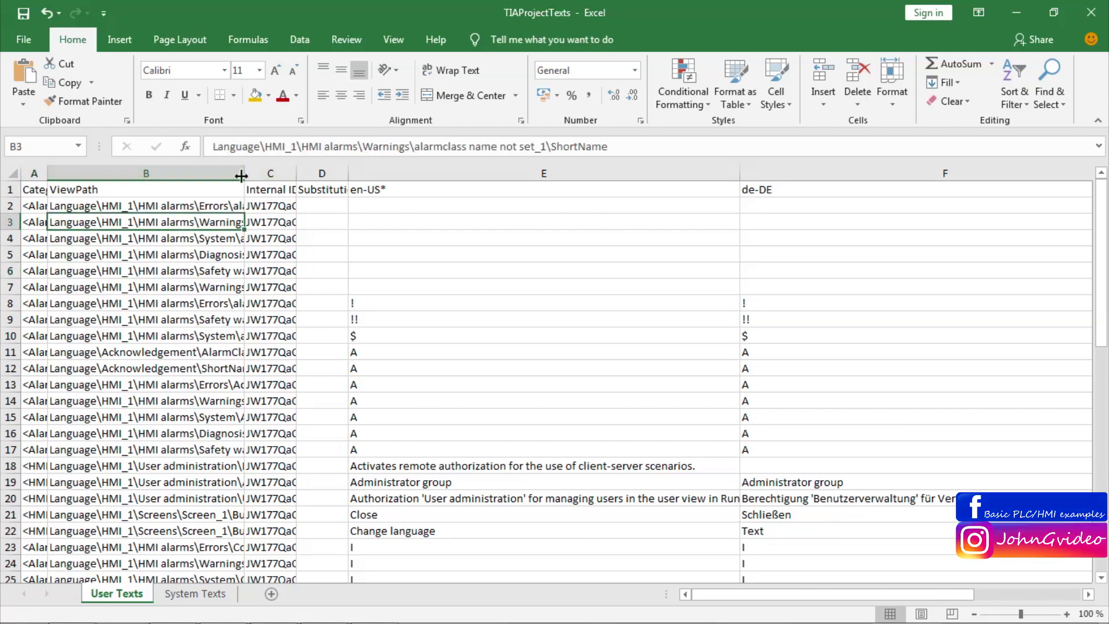
pyautogui.moveTo(242, 175); pyautogui.dragTo(225, 174)
pyautogui.moveTo(110, 177); pyautogui.dragTo(92, 174)
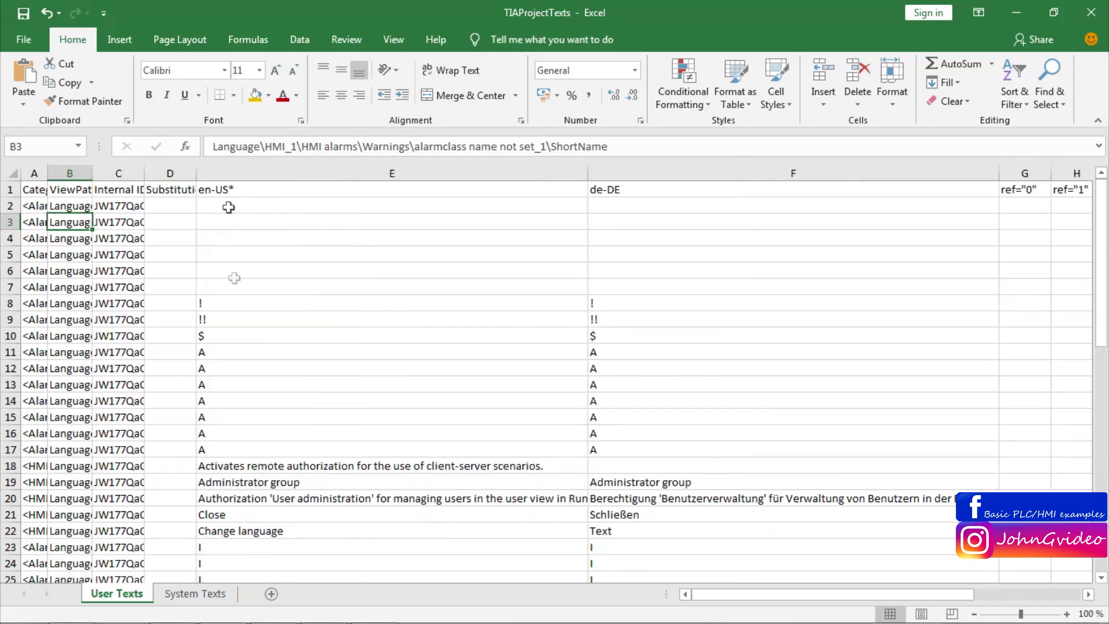
# Compare the en-US texts with their de-DE counterparts from row 8 downwards
pyautogui.click(229, 303)
pyautogui.click(612, 306)
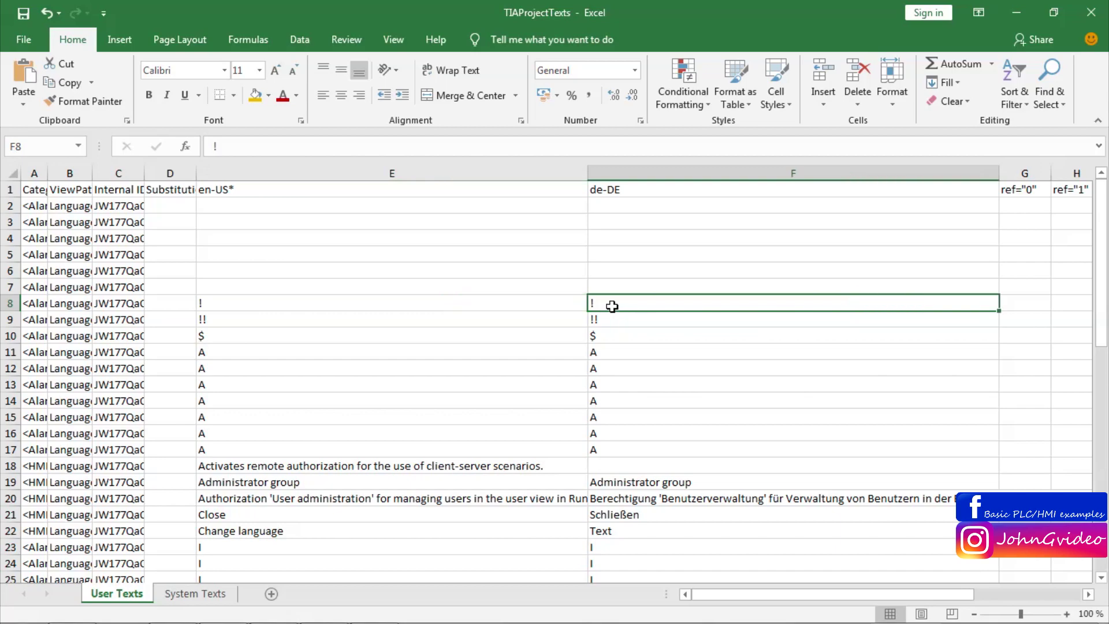
pyautogui.scroll(-2, 528, 413)
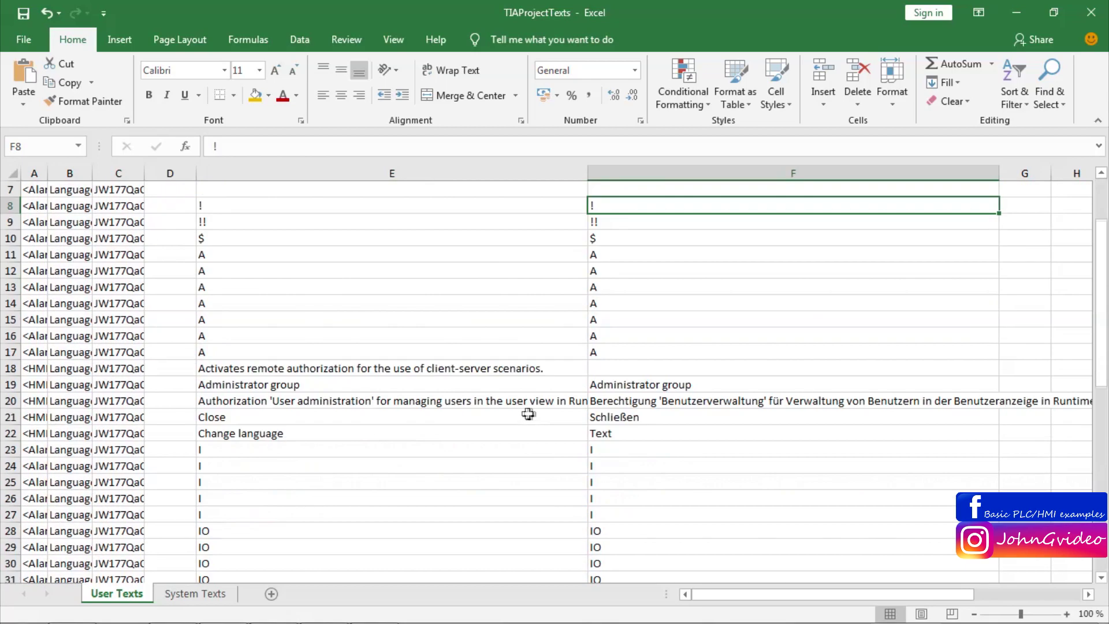
# Resize the Excel window to half the screen width and narrow the en-US column to show de-DE beside it
pyautogui.doubleClick(387, 13)
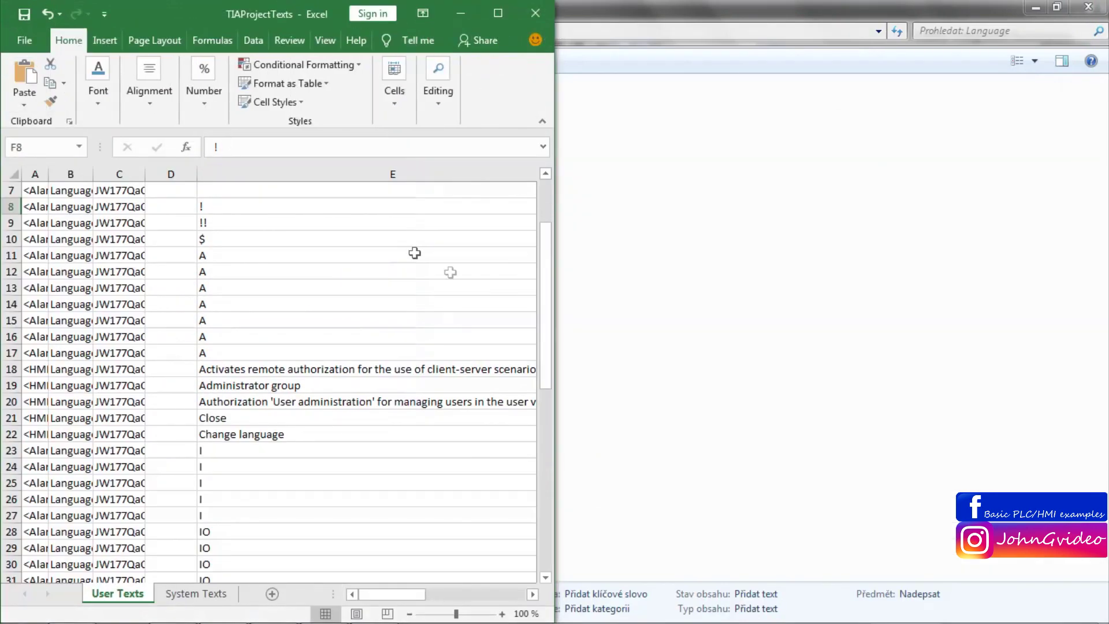
pyautogui.moveTo(379, 595); pyautogui.dragTo(412, 595)
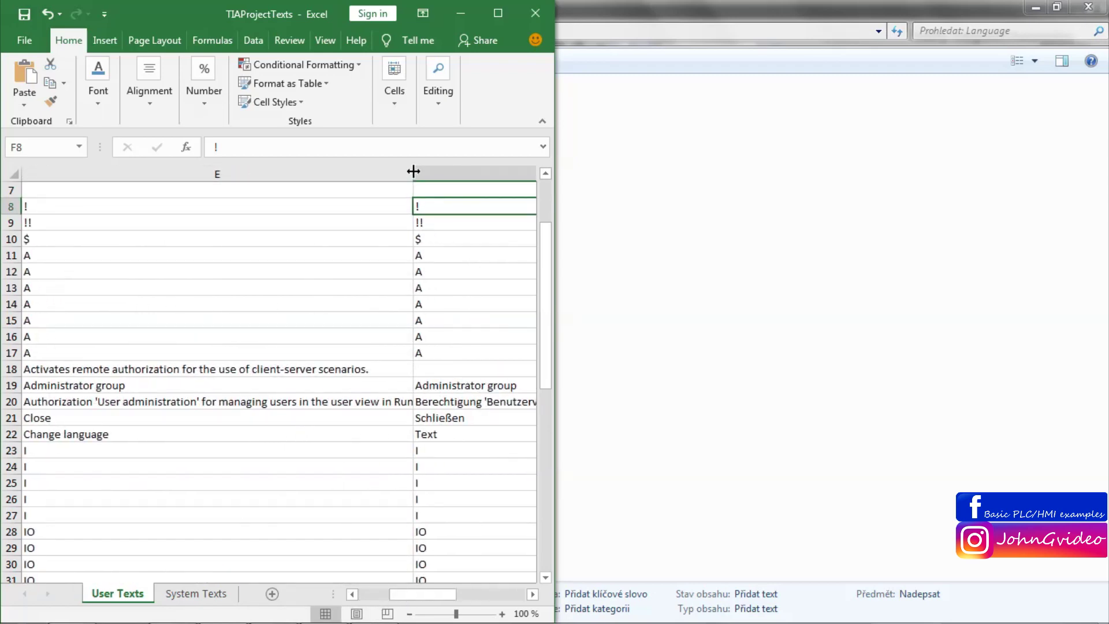
pyautogui.moveTo(414, 171); pyautogui.dragTo(315, 173)
pyautogui.moveTo(162, 174); pyautogui.dragTo(144, 173)
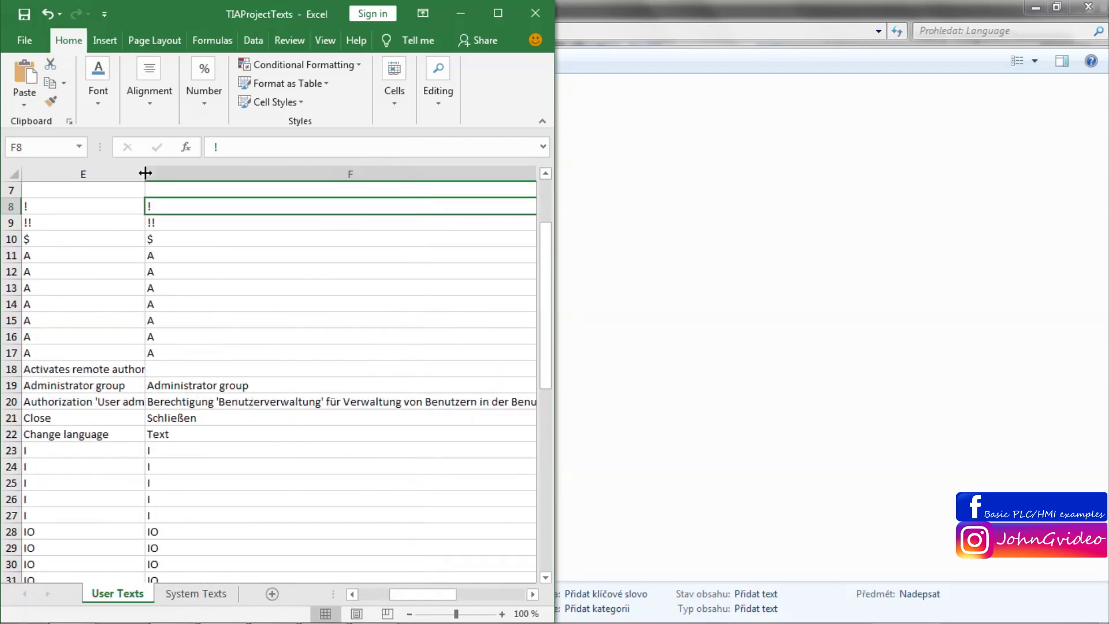
pyautogui.moveTo(397, 595); pyautogui.dragTo(366, 596)
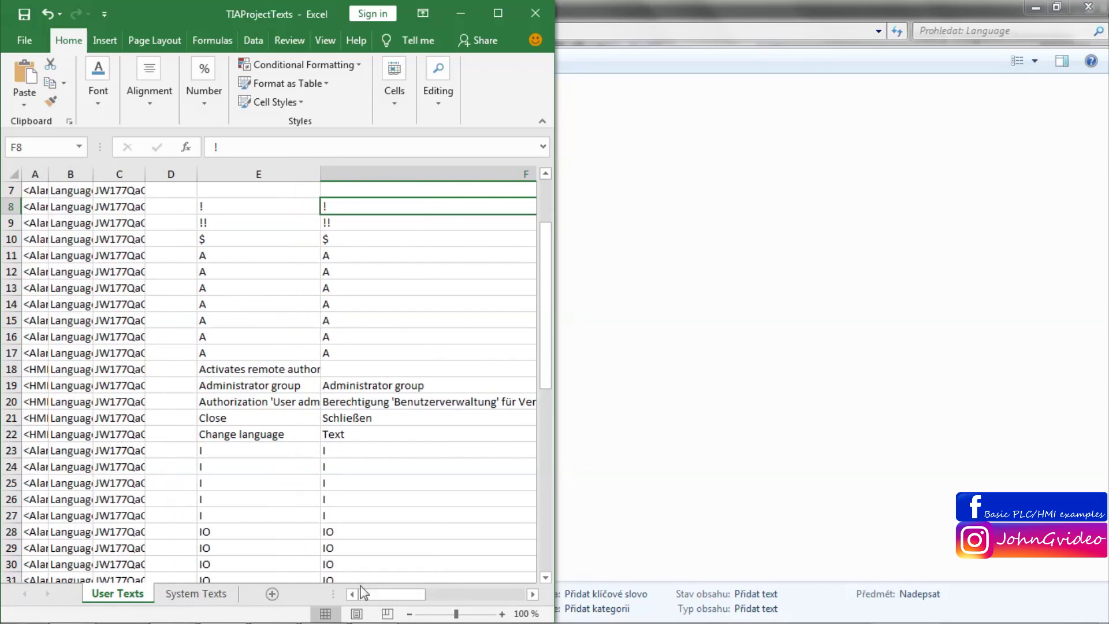
# Inspect the remote authorization text in row 18 and the German translation of Close in row 21
pyautogui.click(278, 370)
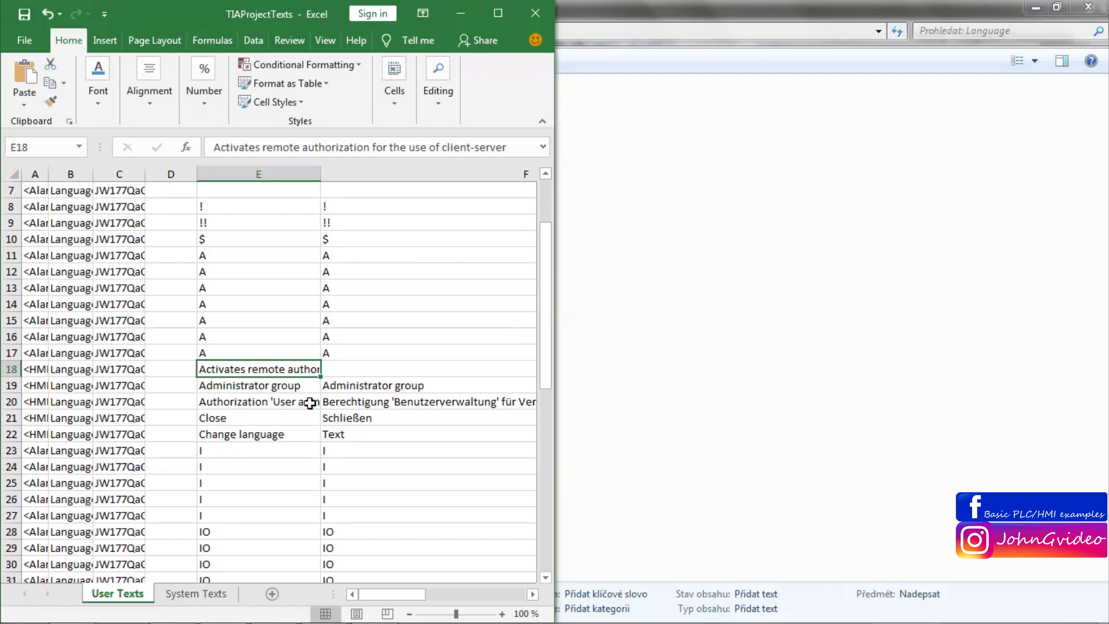
pyautogui.click(248, 420)
pyautogui.click(336, 421)
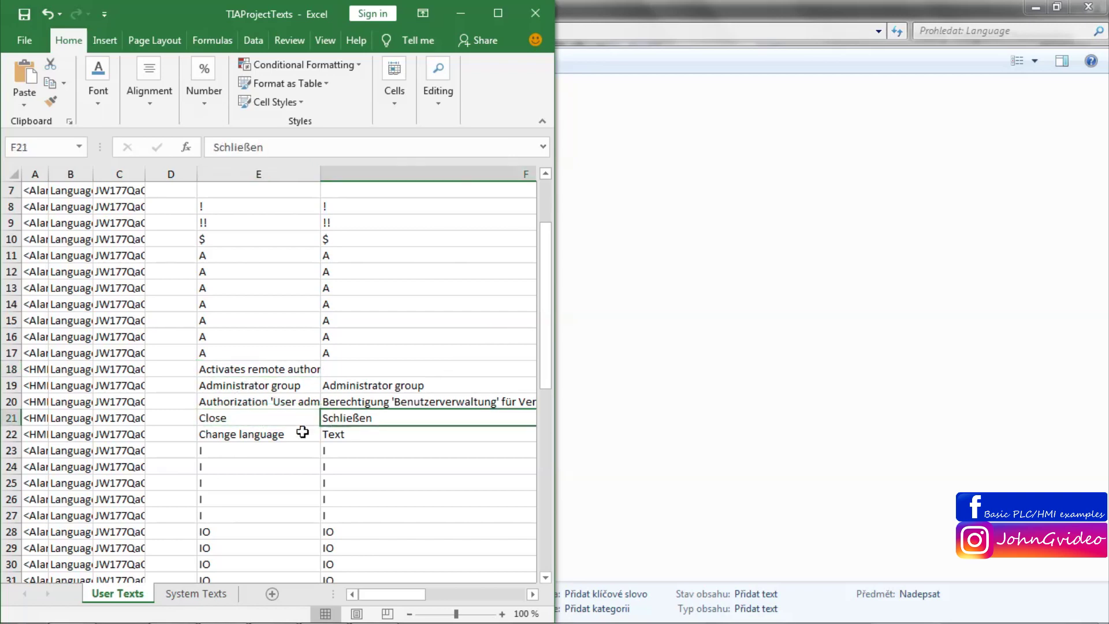
# Replace the German translation of Change language in cell F22 with "Sprache ändern", copied from the Word translation list
pyautogui.click(253, 439)
pyautogui.click(267, 614)
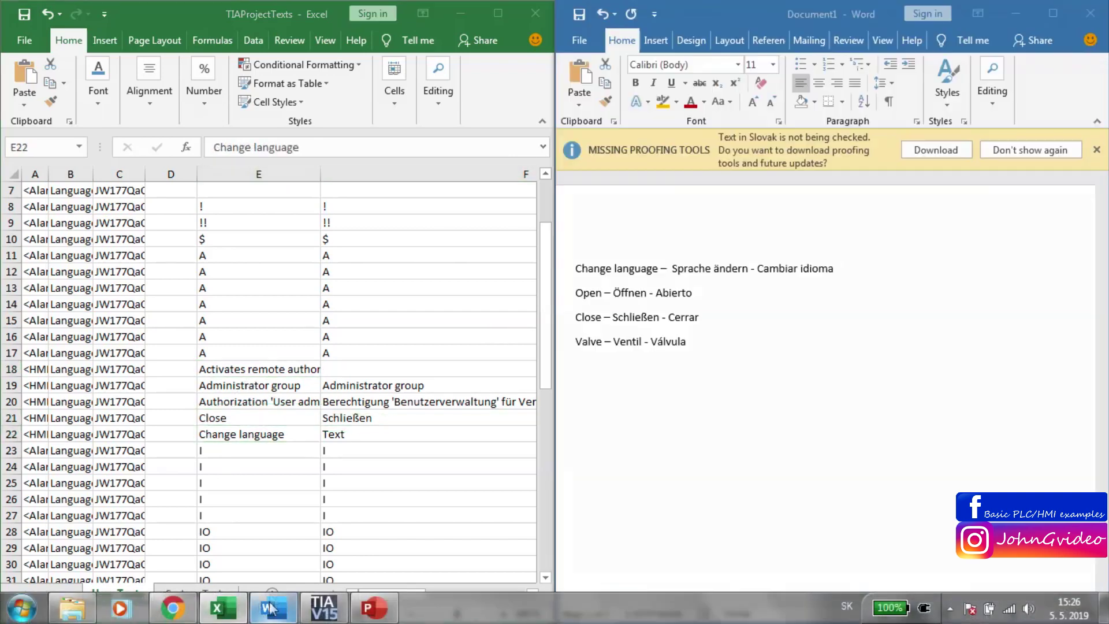
pyautogui.moveTo(710, 269); pyautogui.dragTo(750, 269)
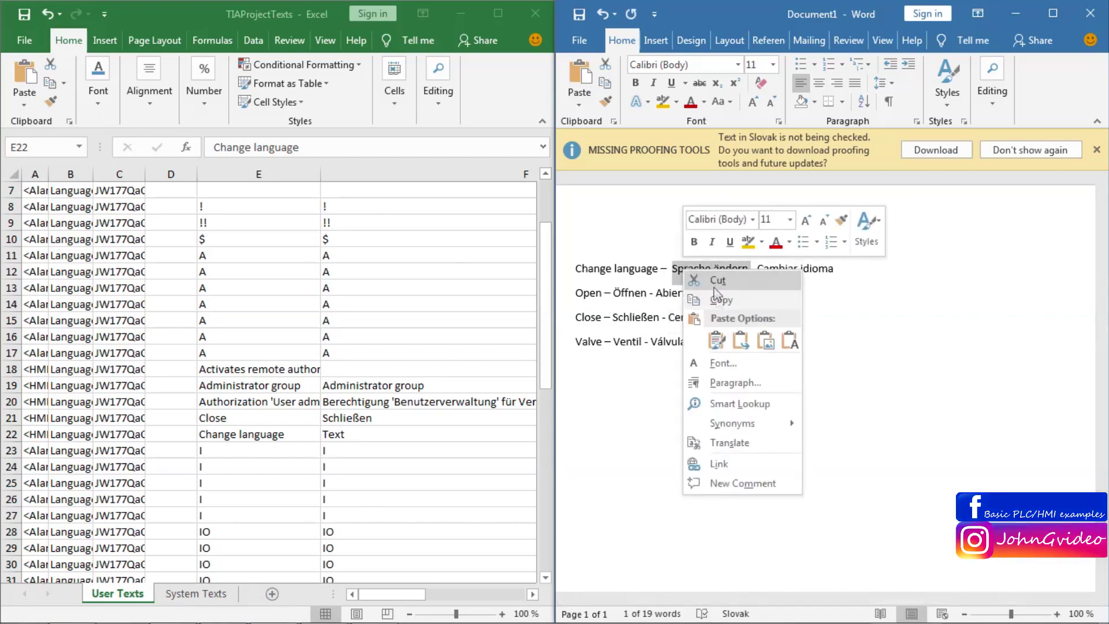
pyautogui.click(720, 300)
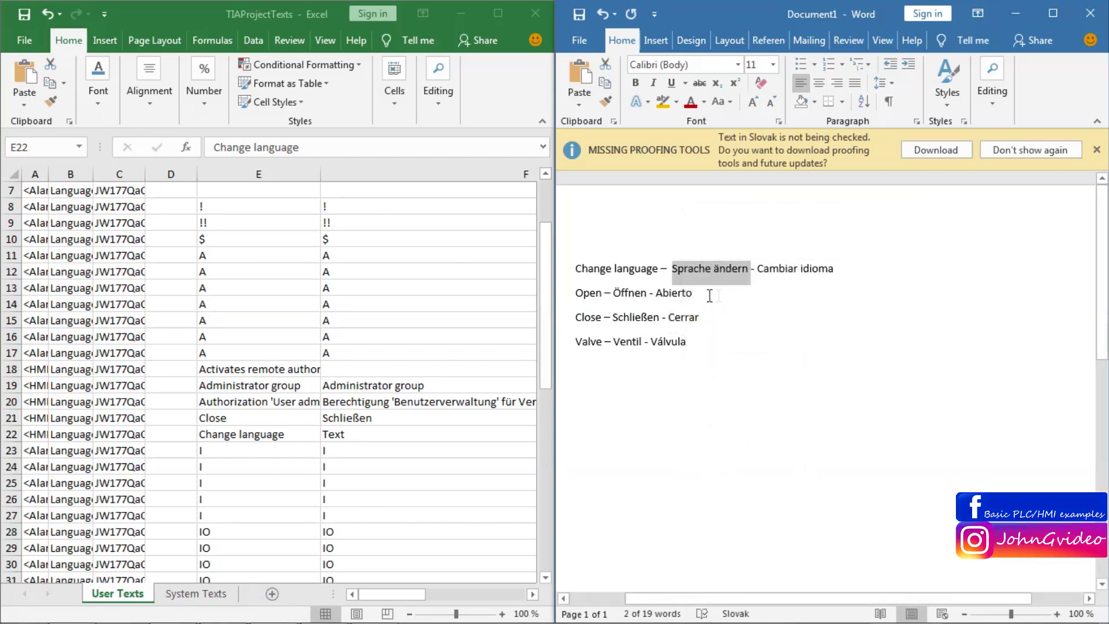
pyautogui.click(350, 437)
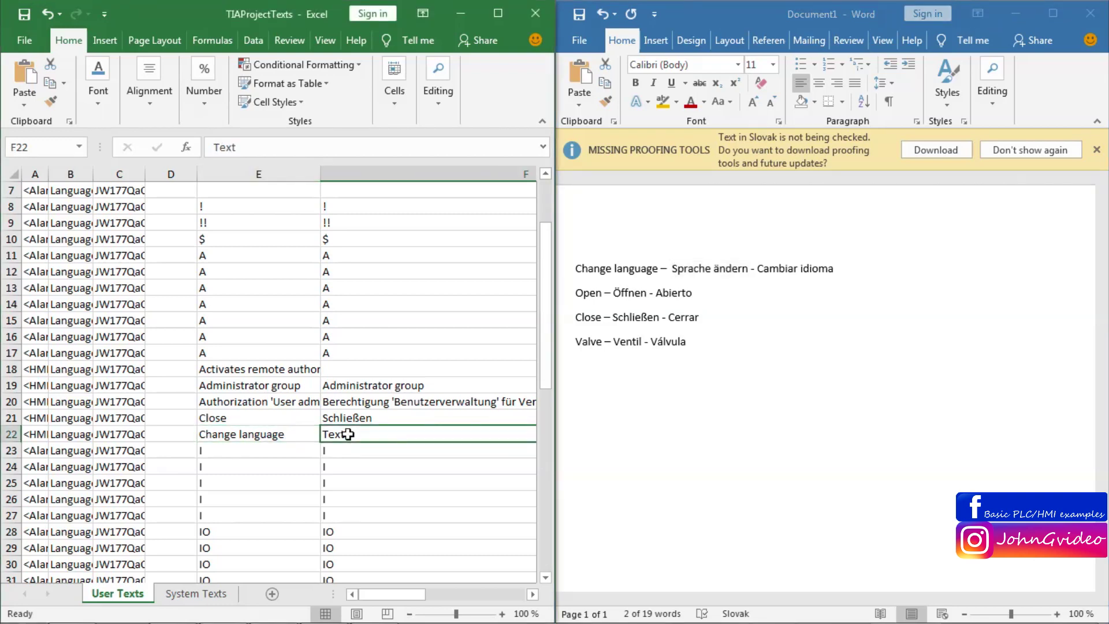
pyautogui.doubleClick(348, 435)
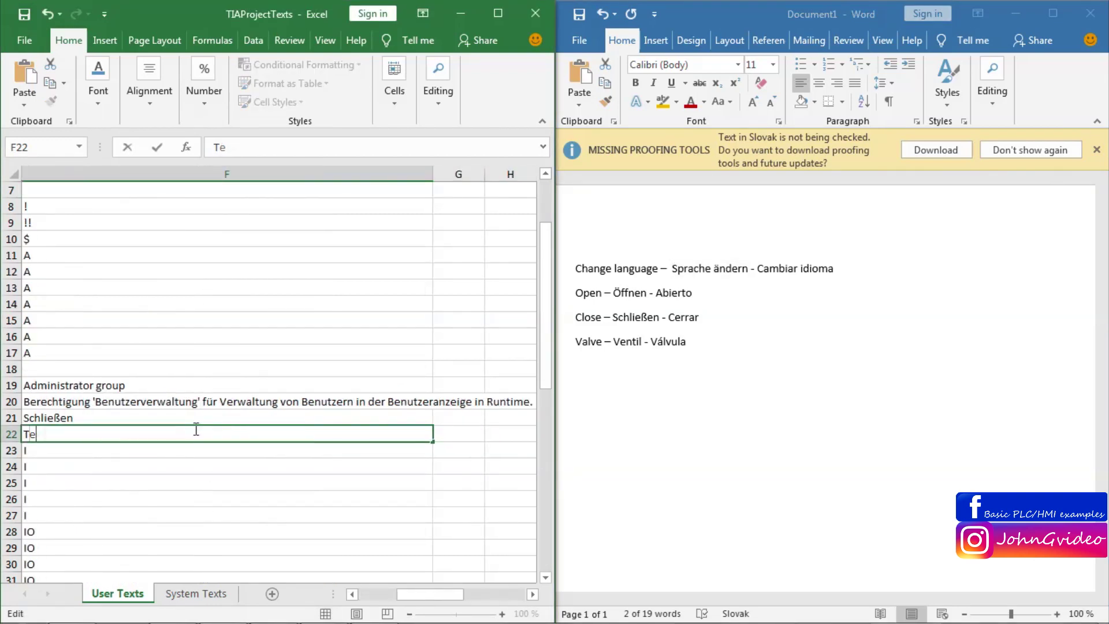
pyautogui.hotkey('ctrl', 'v')
# Replace the German translation of Open in cell F42 with "Öffnen" copied from the Word translation list
pyautogui.moveTo(404, 594); pyautogui.dragTo(366, 595)
pyautogui.moveTo(550, 312); pyautogui.dragTo(509, 462)
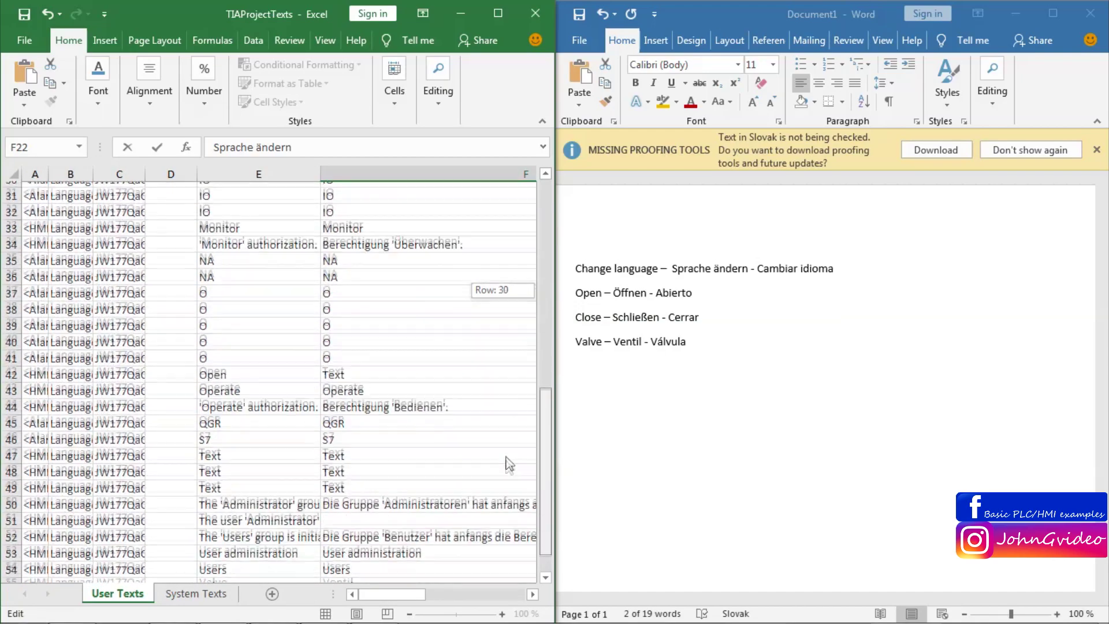
pyautogui.scroll(-1, 509, 463)
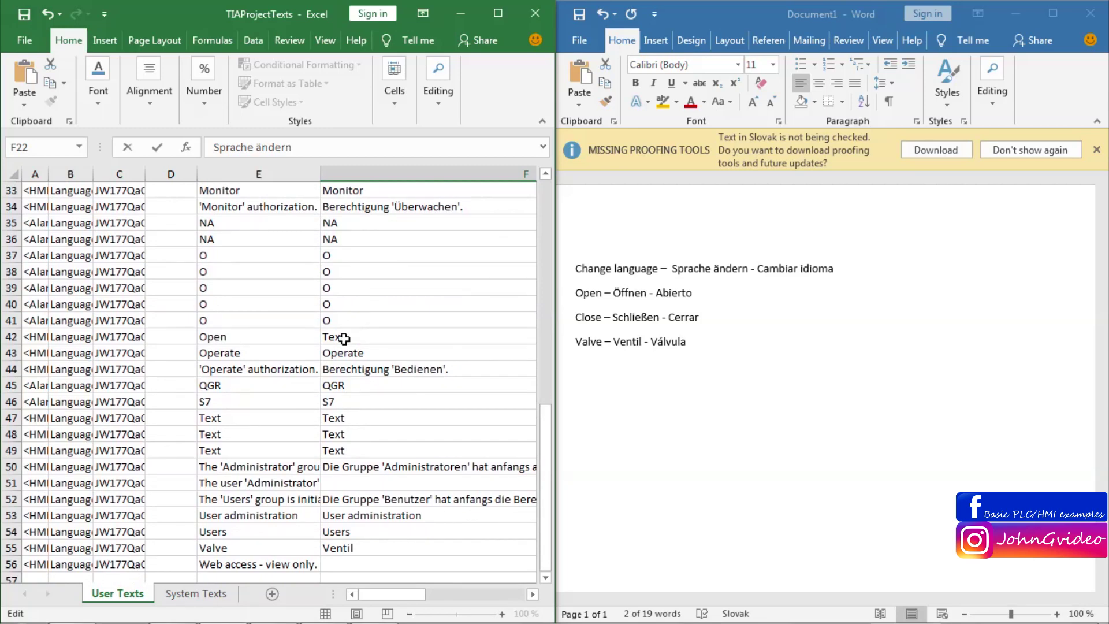
pyautogui.doubleClick(641, 295)
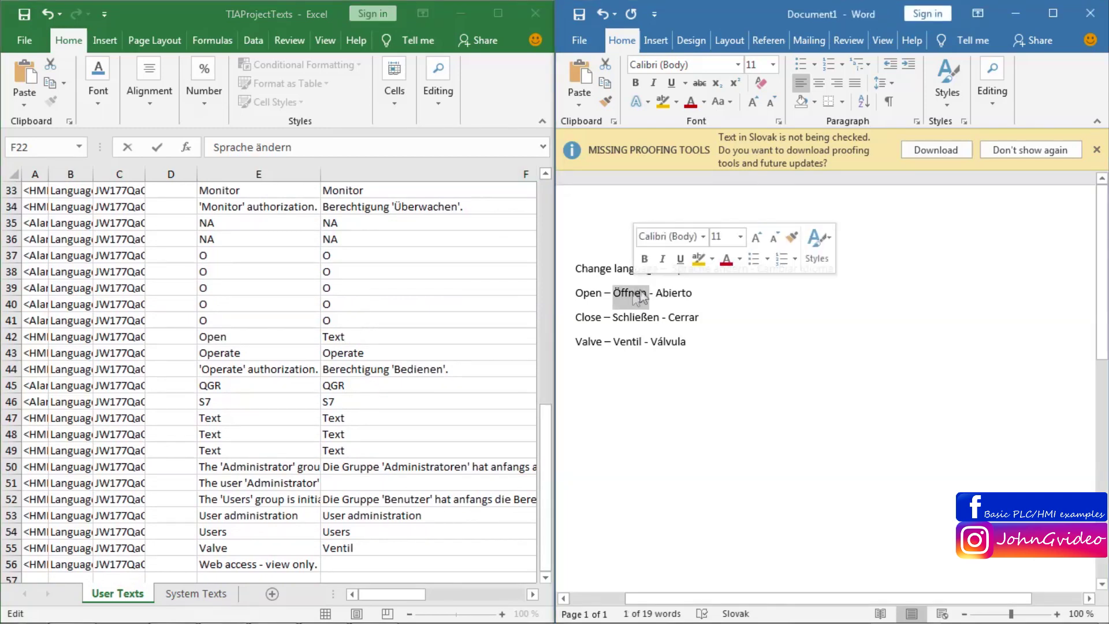
pyautogui.rightClick(633, 298)
pyautogui.click(659, 318)
pyautogui.click(350, 338)
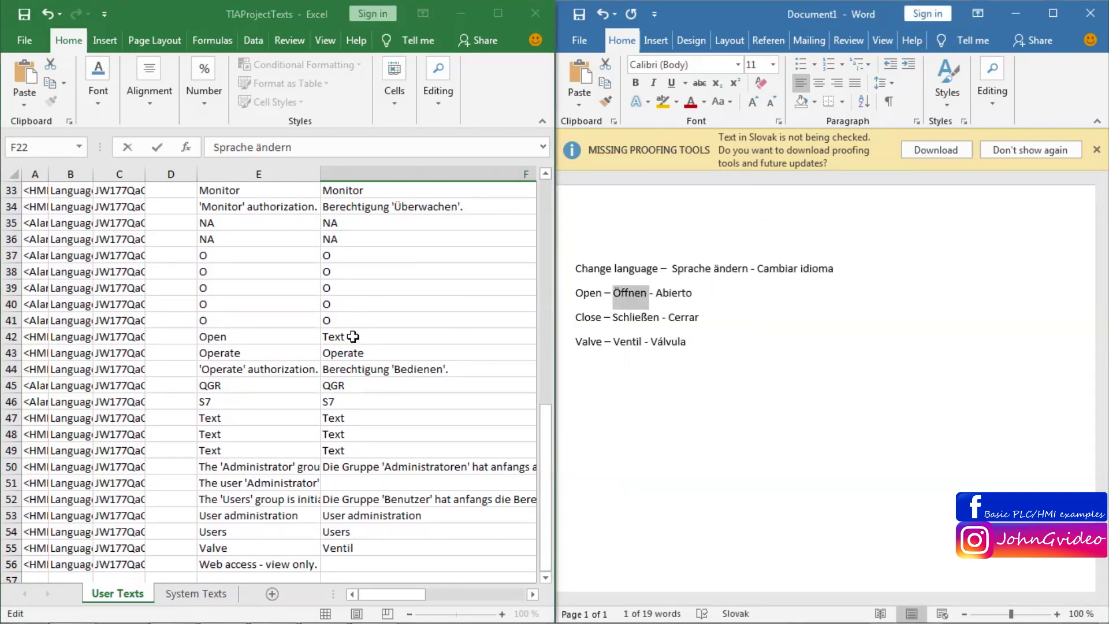
pyautogui.doubleClick(345, 339)
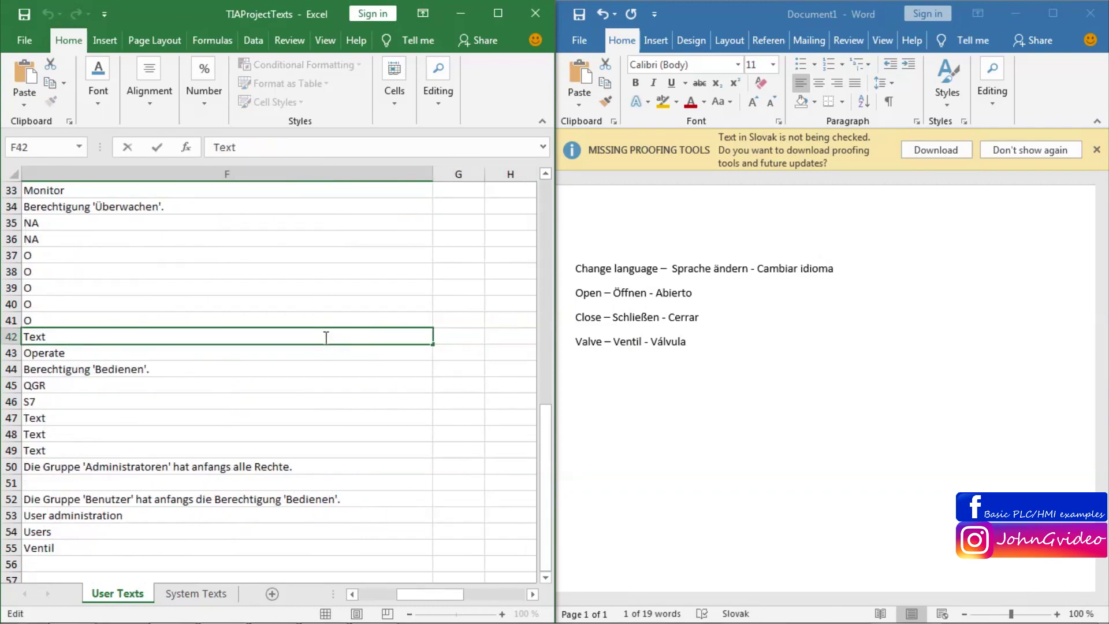
pyautogui.press('BackSpace')
pyautogui.hotkey('ctrl', 'v')
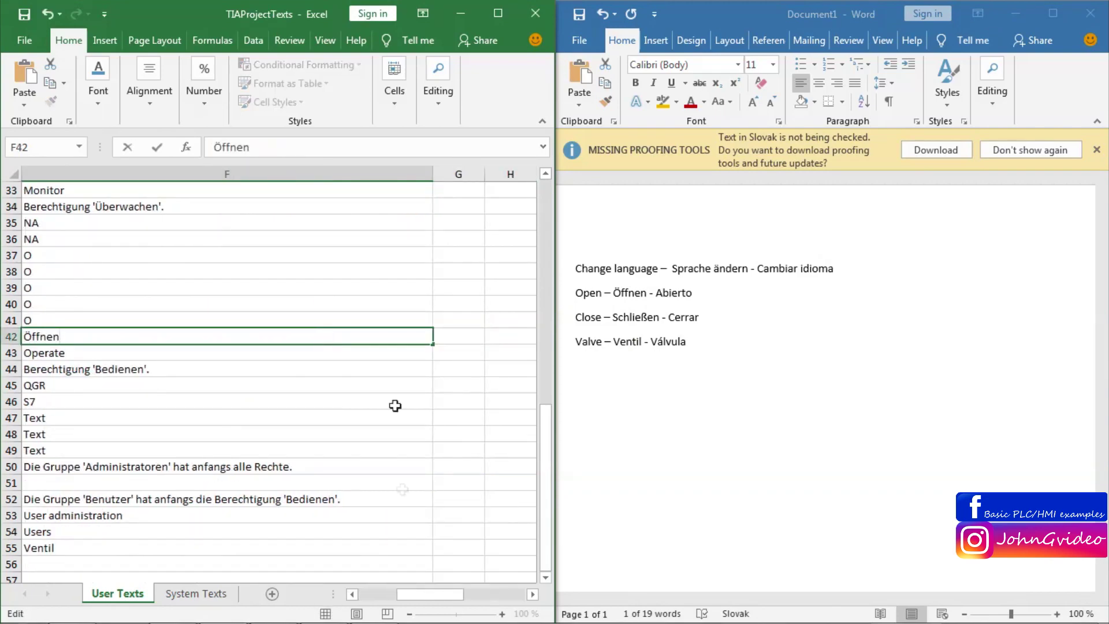
pyautogui.moveTo(435, 602); pyautogui.dragTo(386, 596)
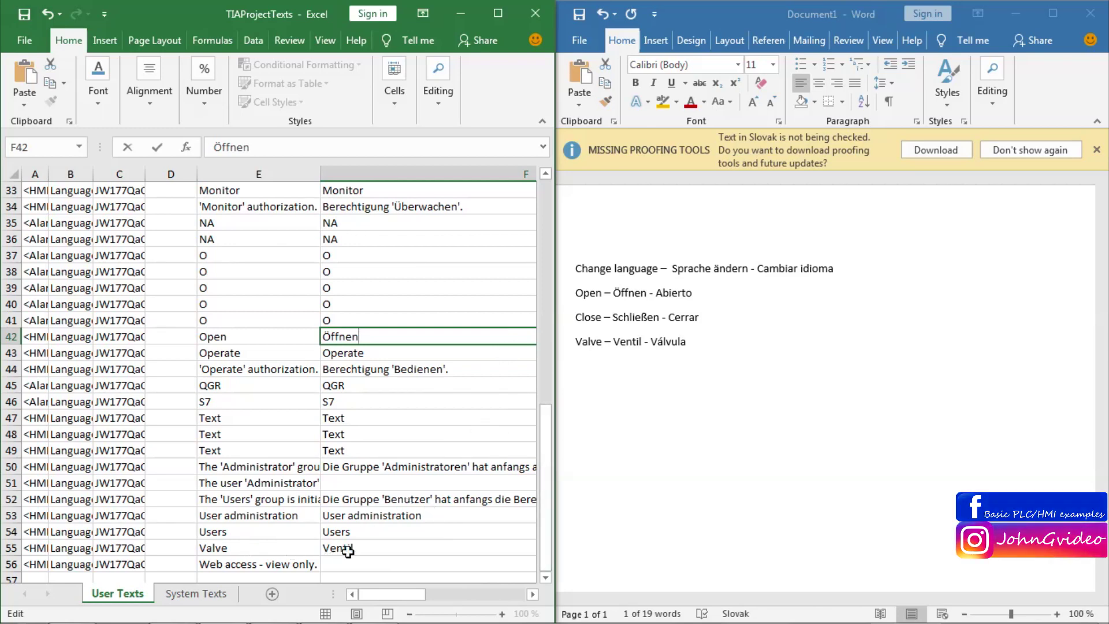
pyautogui.click(359, 363)
# Save and close the TIAProjectTexts workbook, and switch to the TIA Portal project with the Word document minimized
pyautogui.scroll(6, 353, 364)
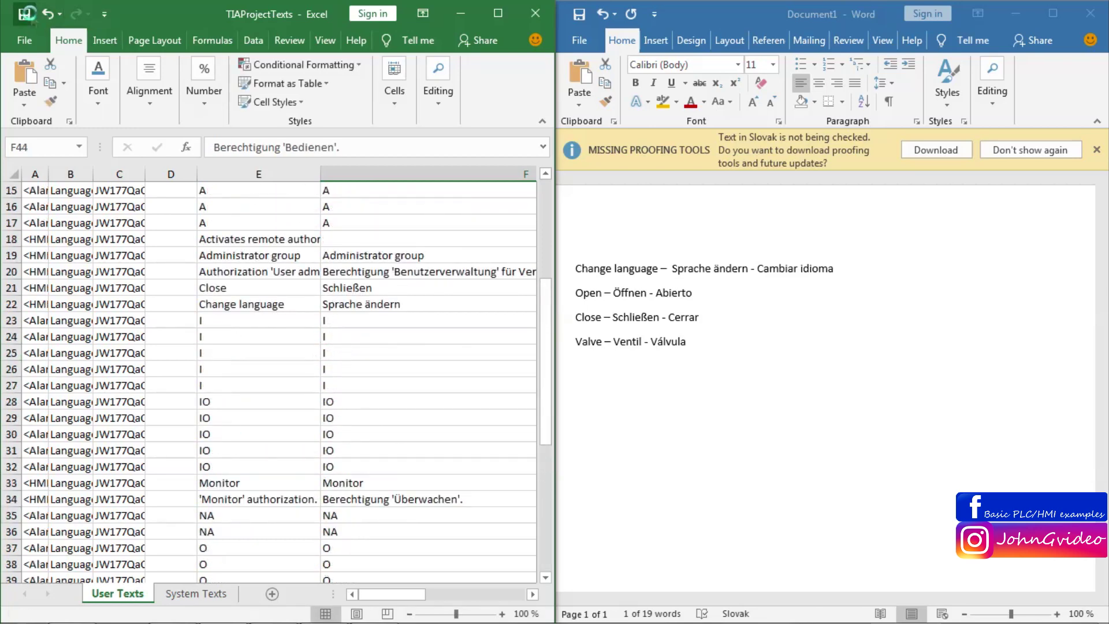
pyautogui.click(536, 12)
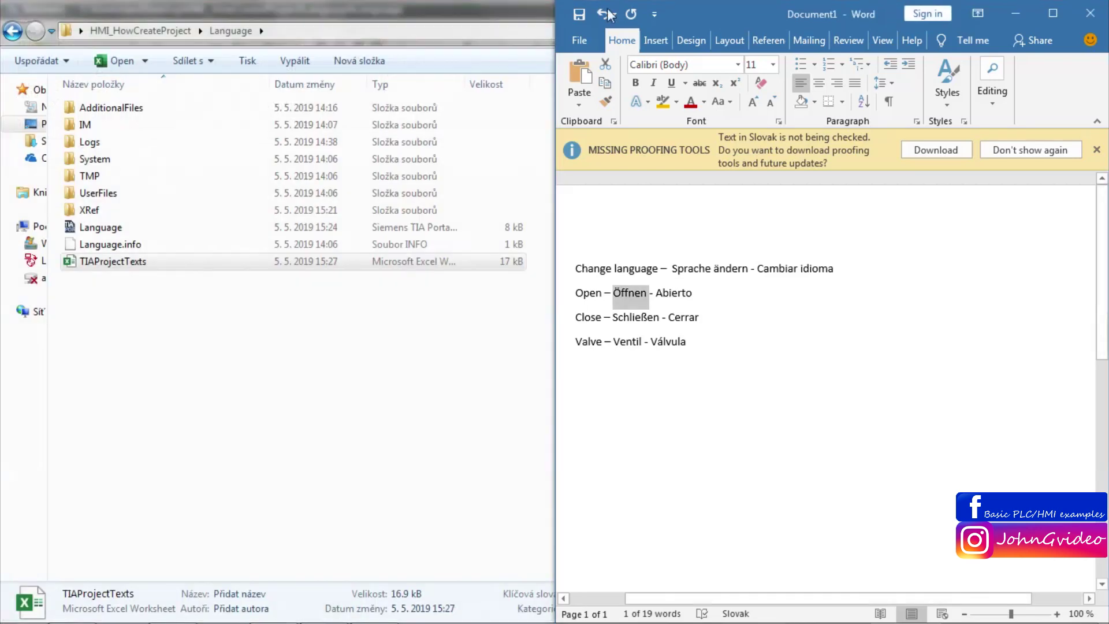
pyautogui.click(1016, 13)
pyautogui.click(520, 409)
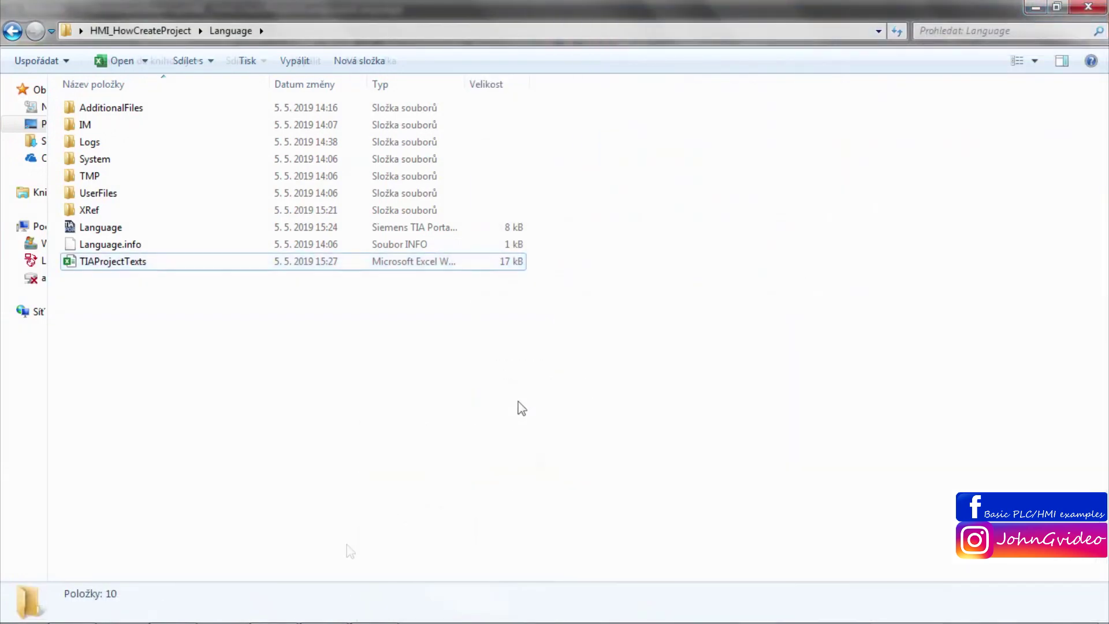
pyautogui.click(323, 608)
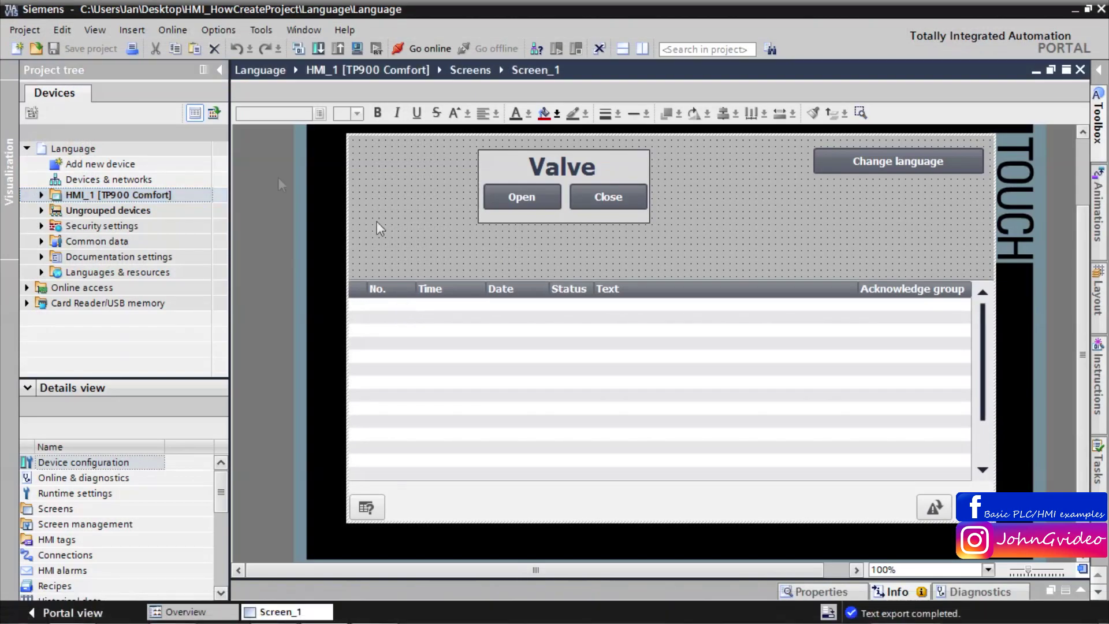
# Import the project texts from TIAProjectTexts.xlsx in the HMI_HowCreateProject\Language folder, with the source language included
pyautogui.click(269, 30)
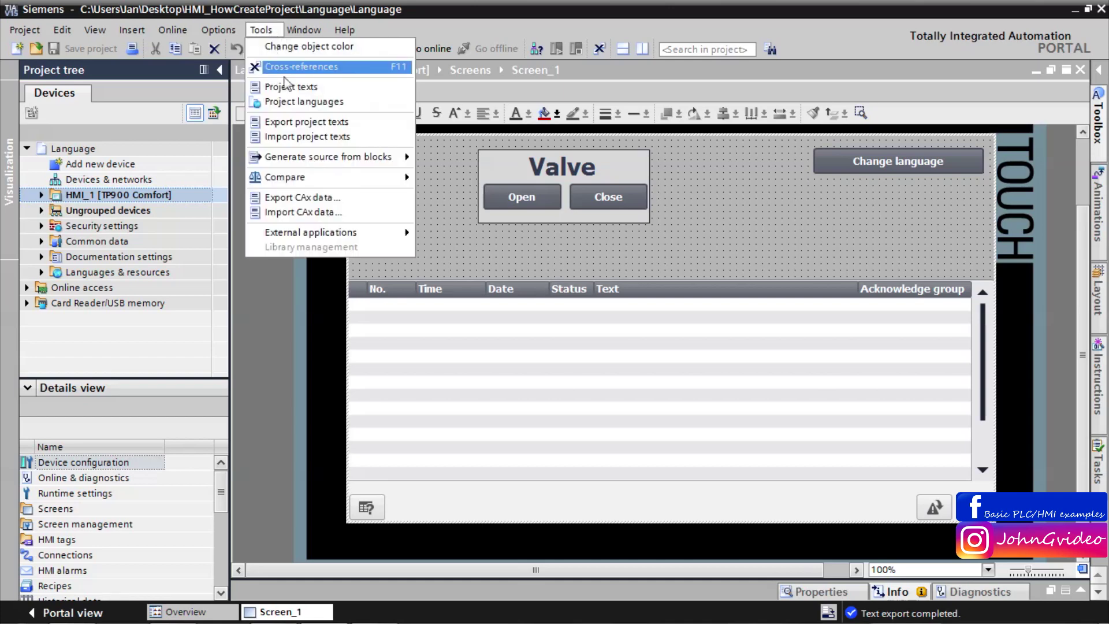
pyautogui.click(285, 139)
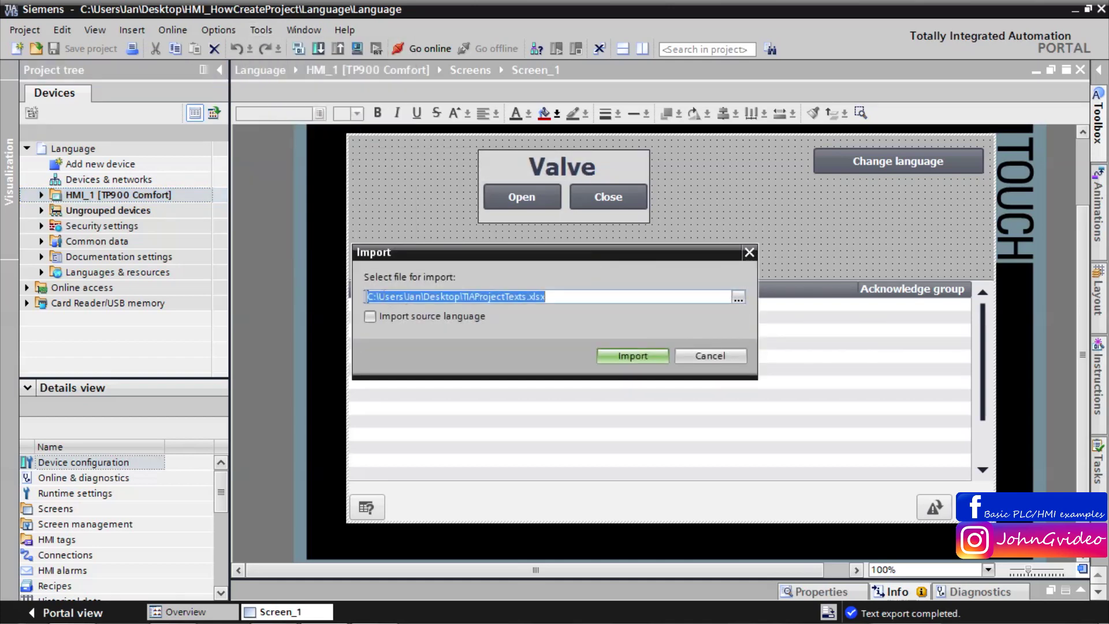
pyautogui.click(596, 301)
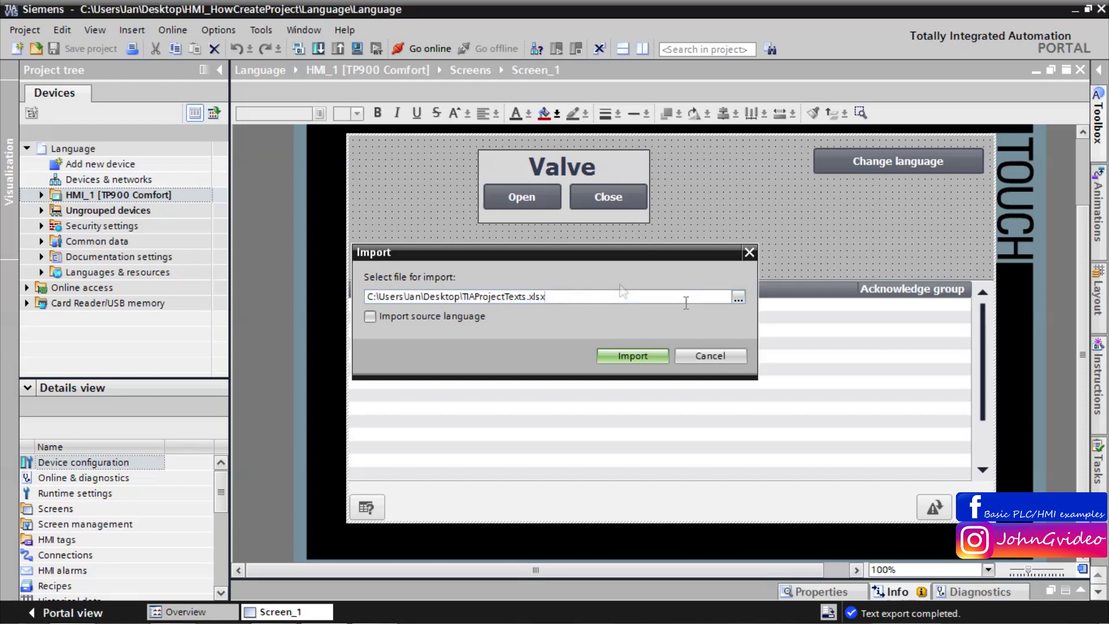
pyautogui.click(739, 297)
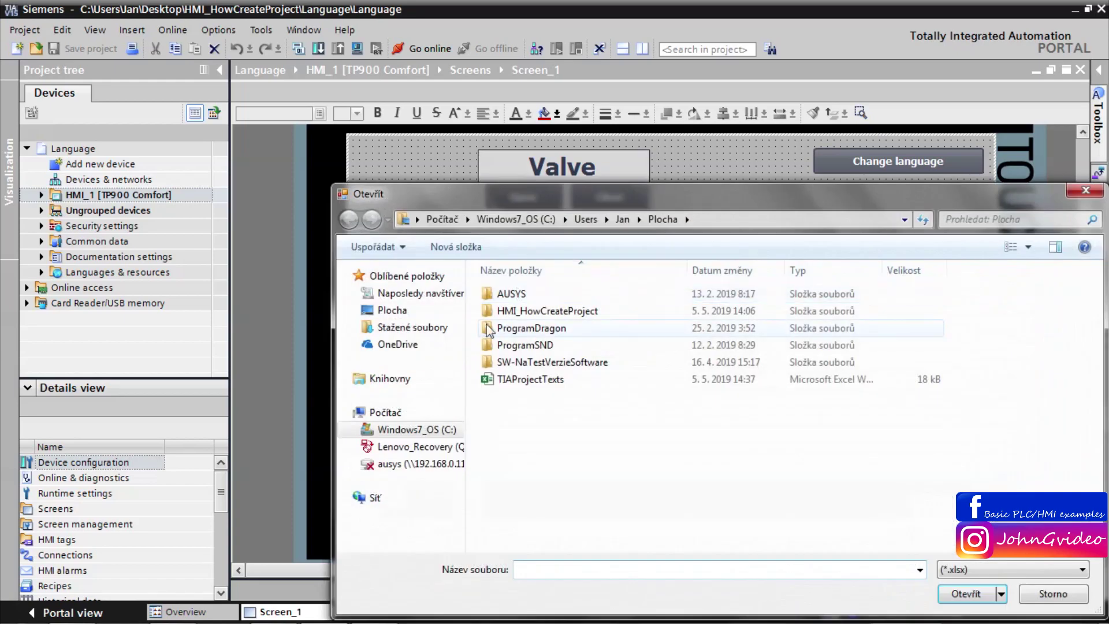
pyautogui.click(443, 219)
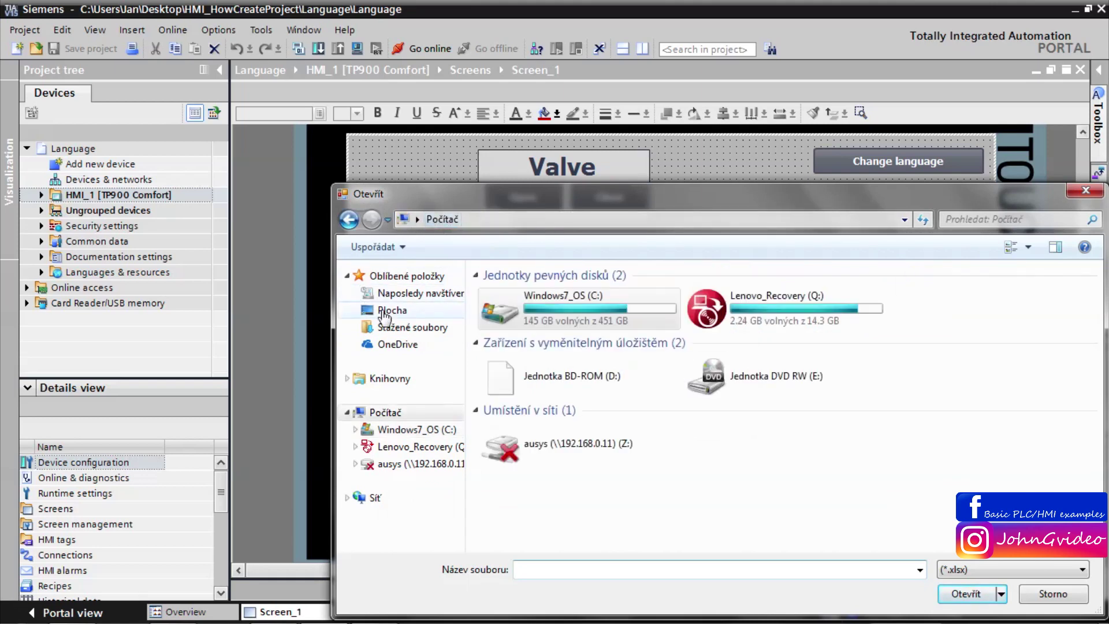
pyautogui.click(393, 310)
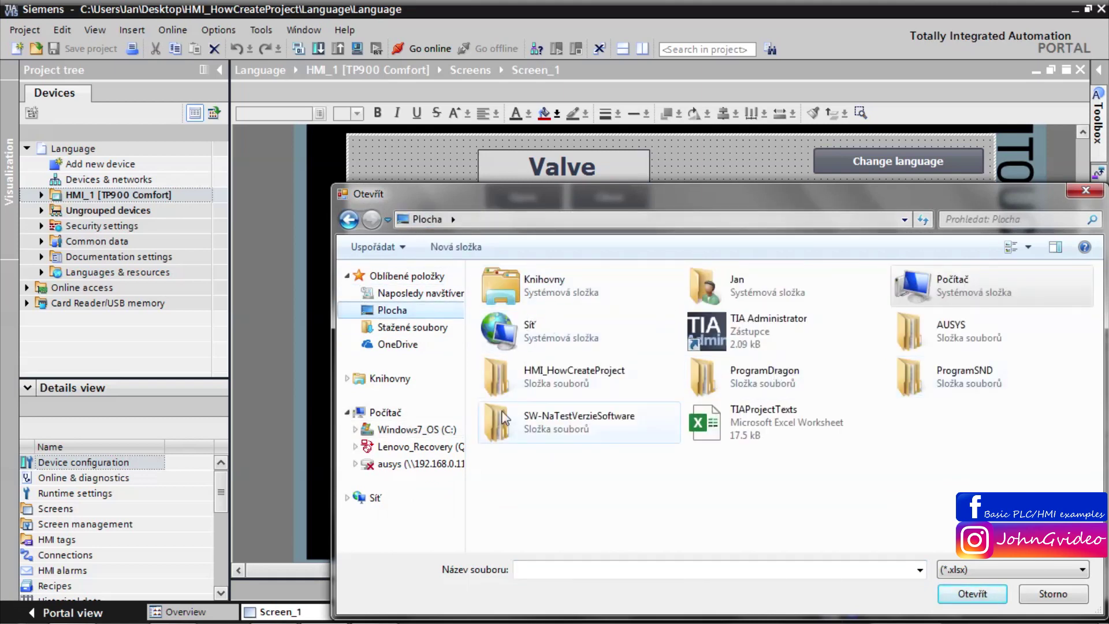
pyautogui.doubleClick(504, 379)
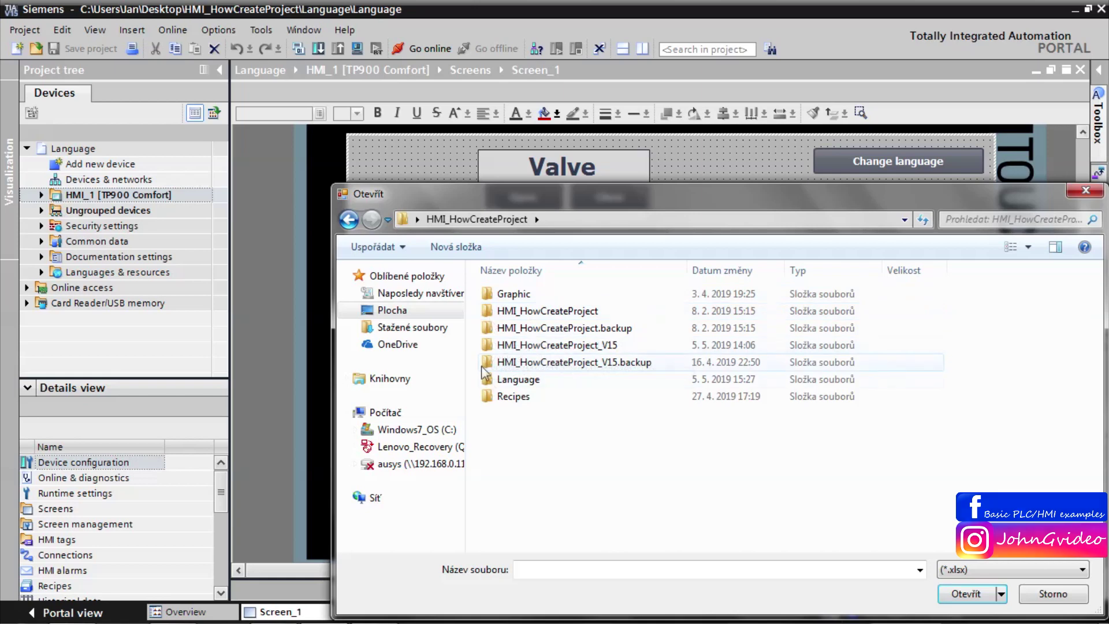
pyautogui.doubleClick(488, 384)
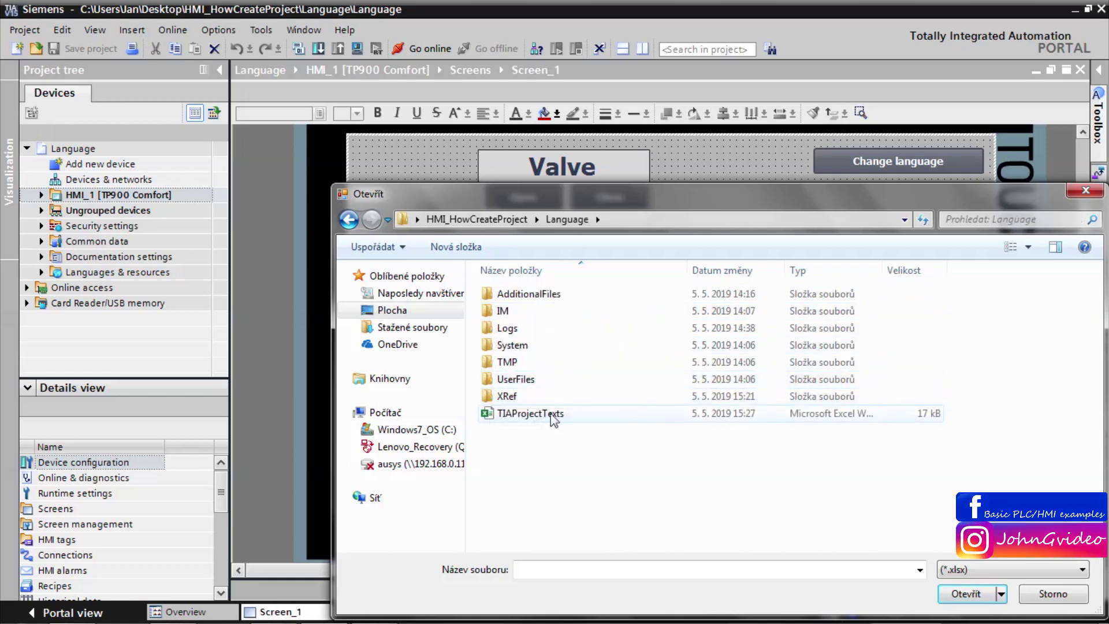
pyautogui.click(536, 421)
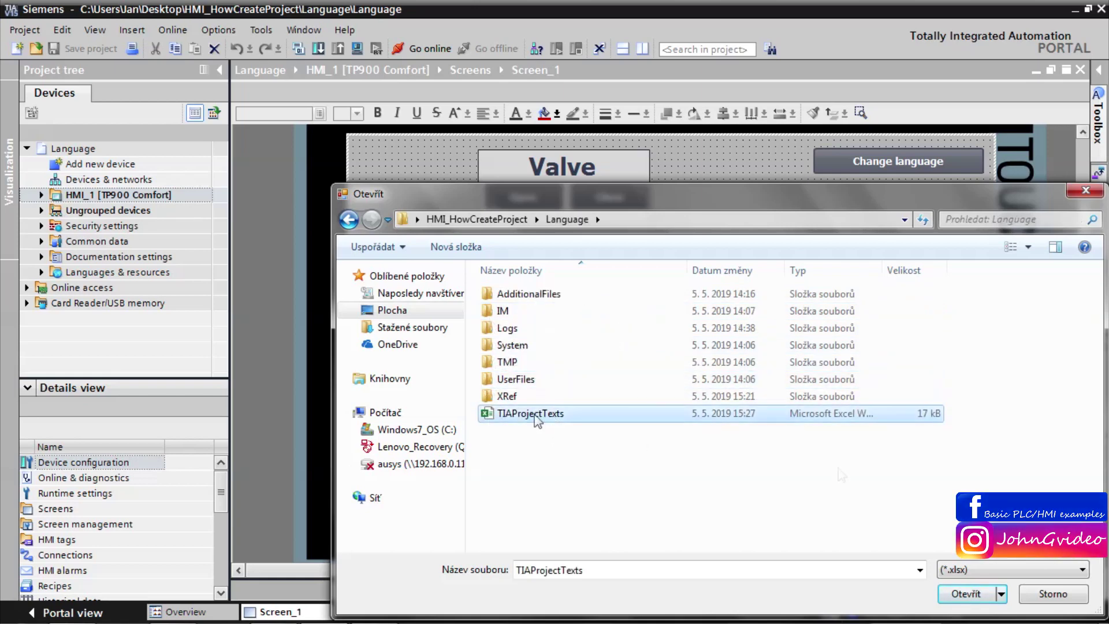
pyautogui.click(967, 595)
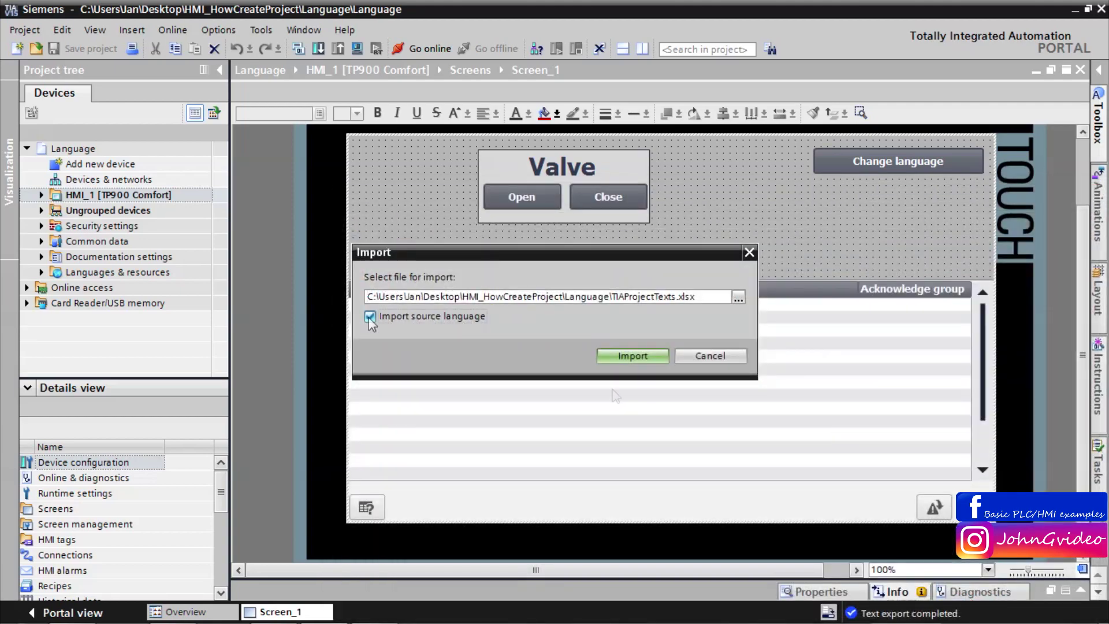
pyautogui.click(637, 356)
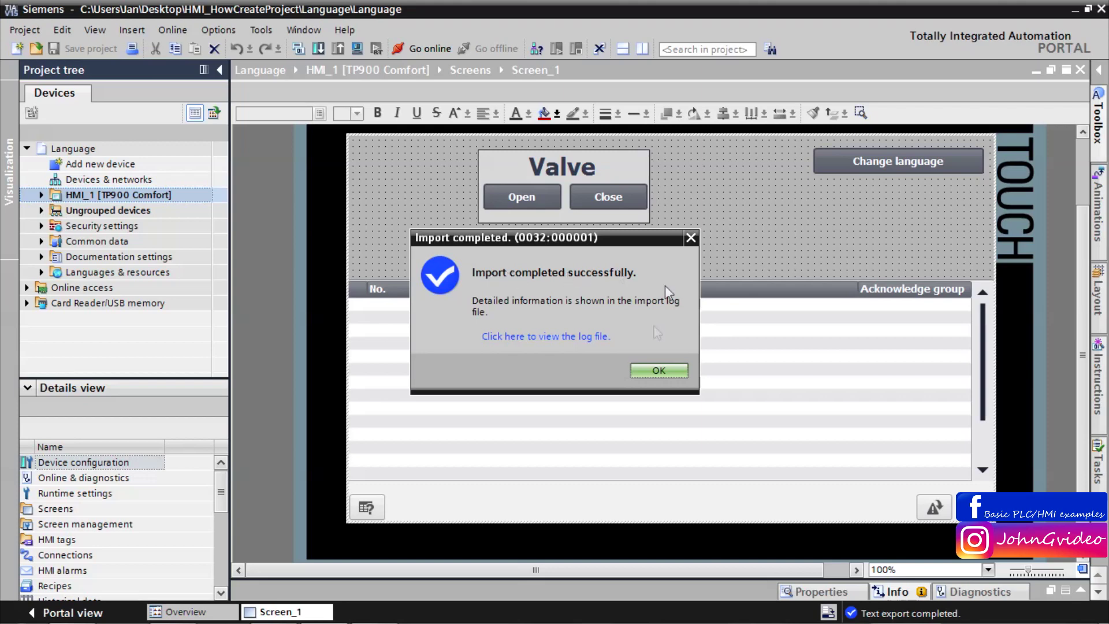
pyautogui.click(659, 370)
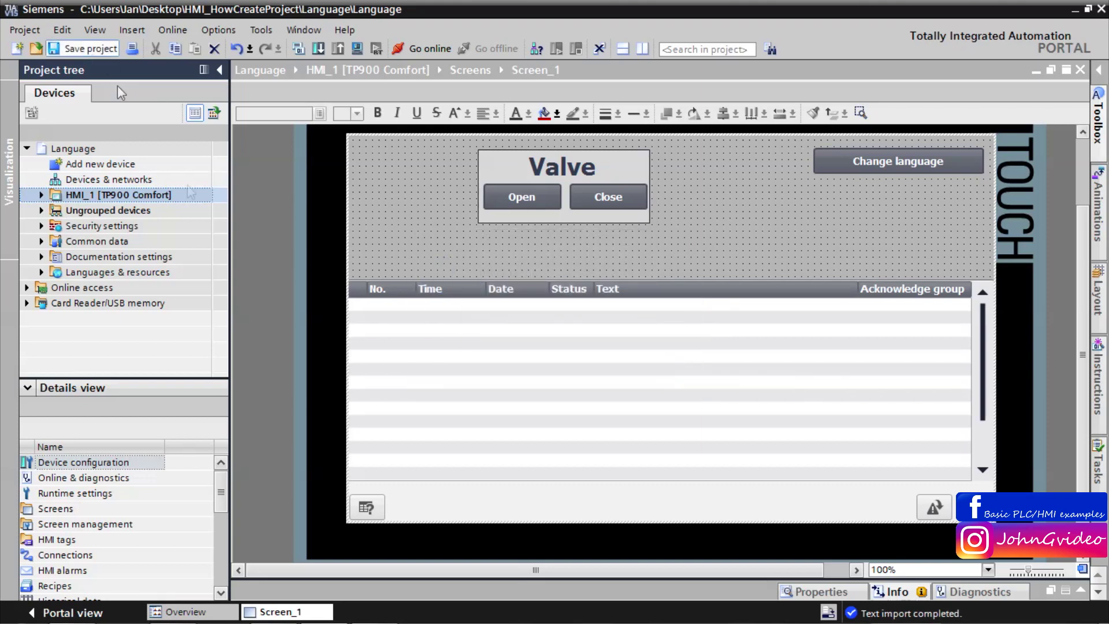
# Save the project and compile the HMI_1 software with a complete rebuild
pyautogui.rightClick(135, 195)
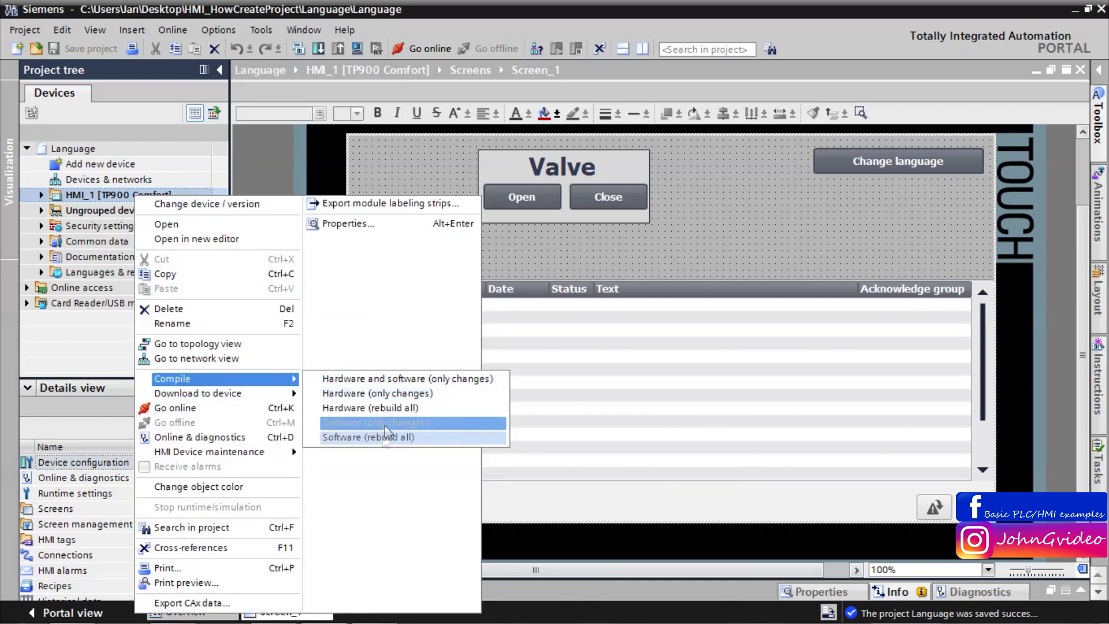
pyautogui.click(382, 434)
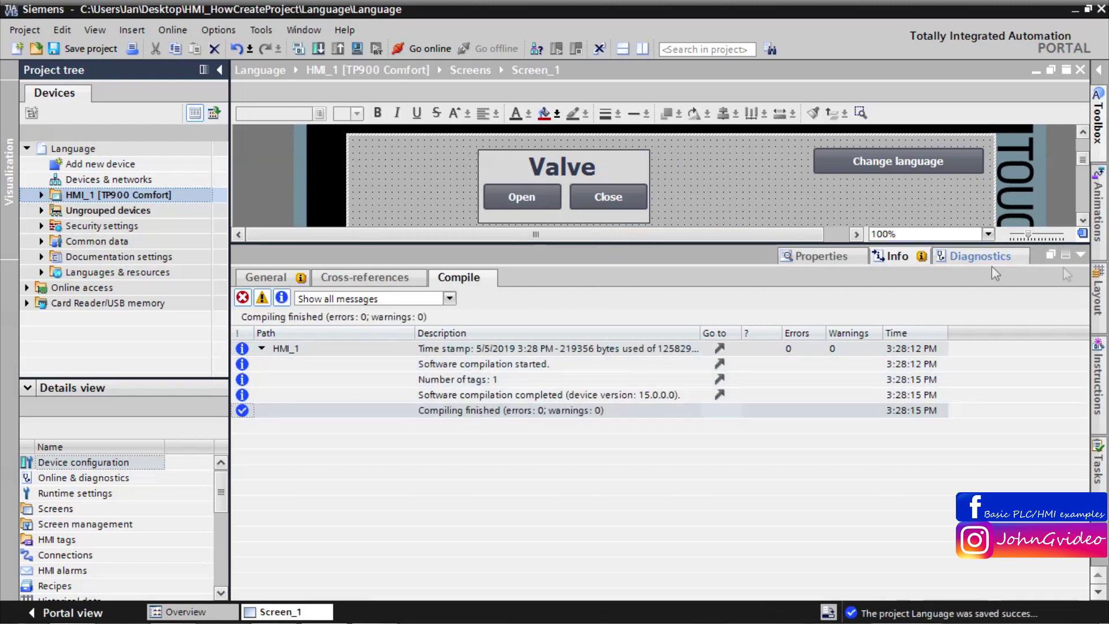
pyautogui.click(1079, 254)
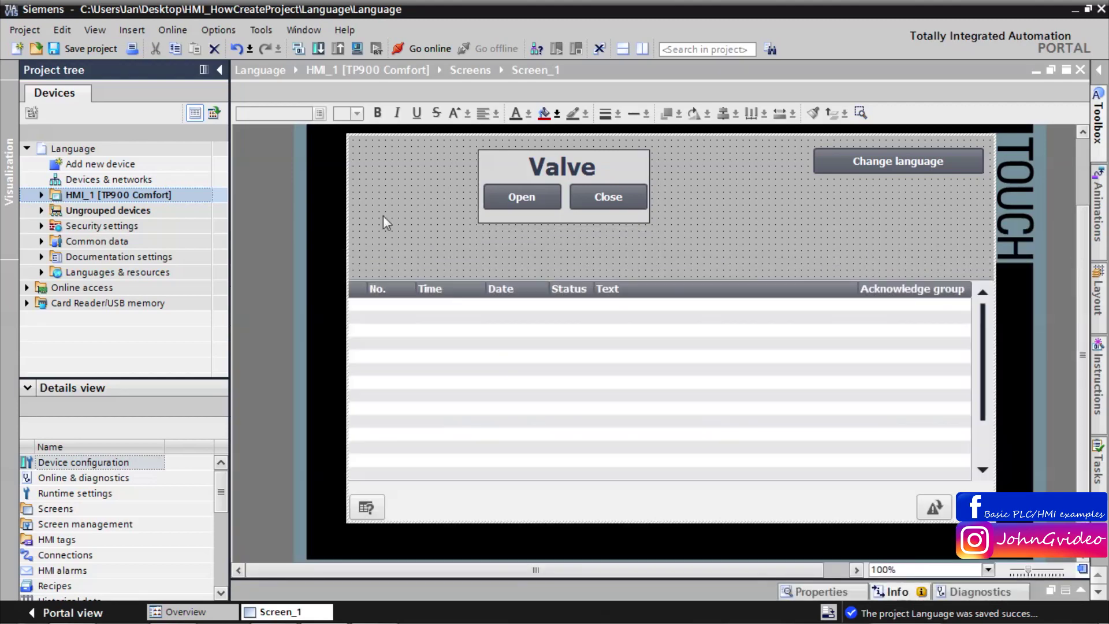
# Start the HMI simulation and cycle the screen language through English to German to check the imported texts
pyautogui.click(218, 72)
pyautogui.click(376, 50)
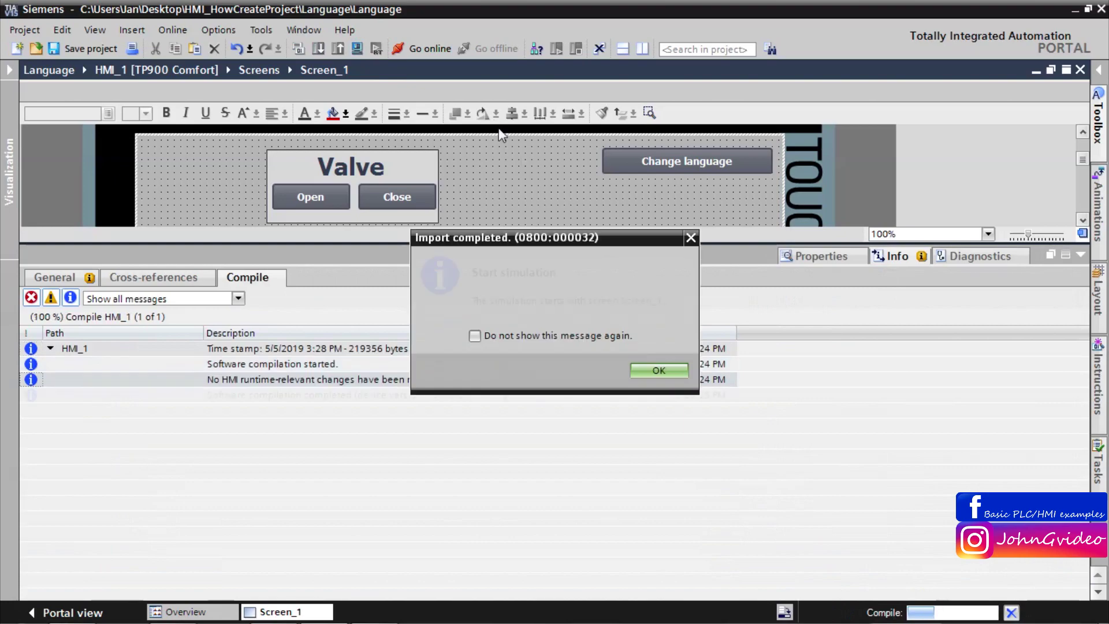
pyautogui.click(653, 368)
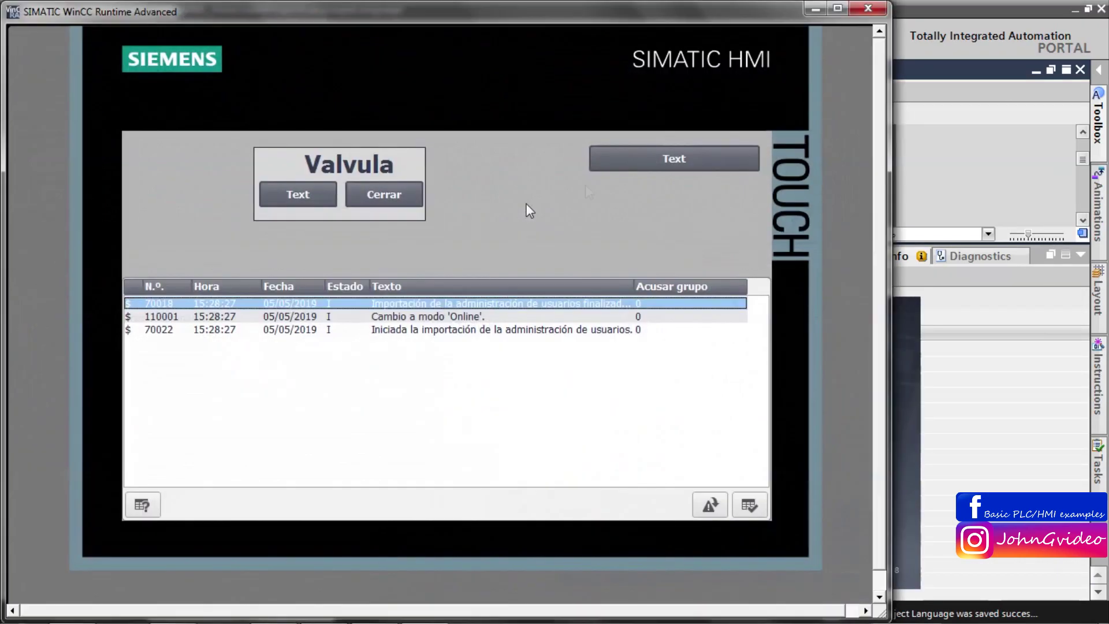
pyautogui.click(693, 159)
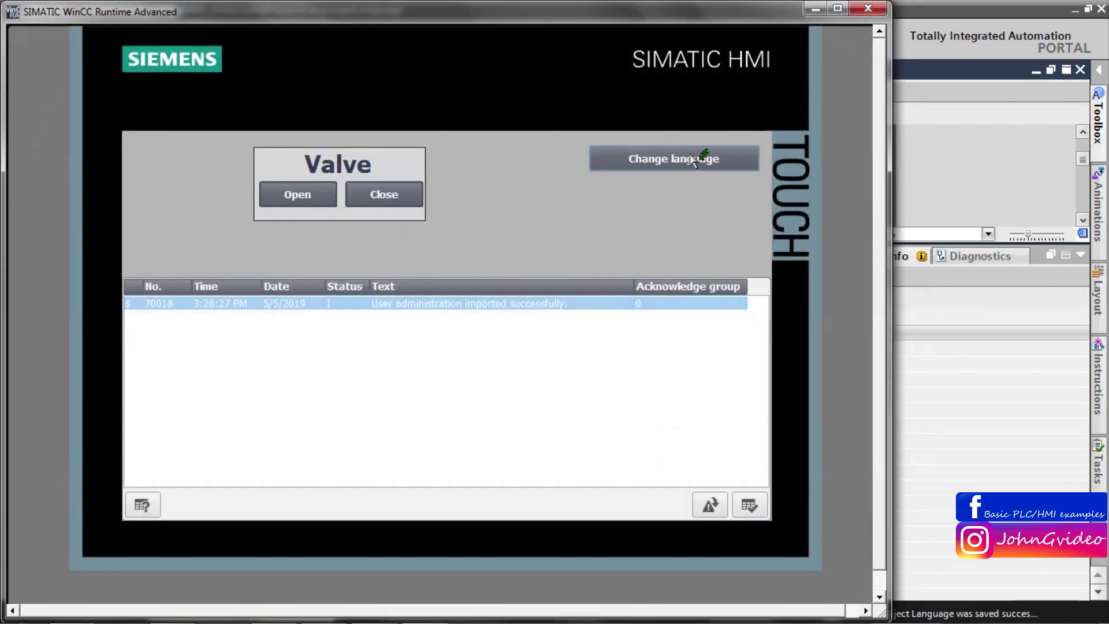
pyautogui.click(693, 160)
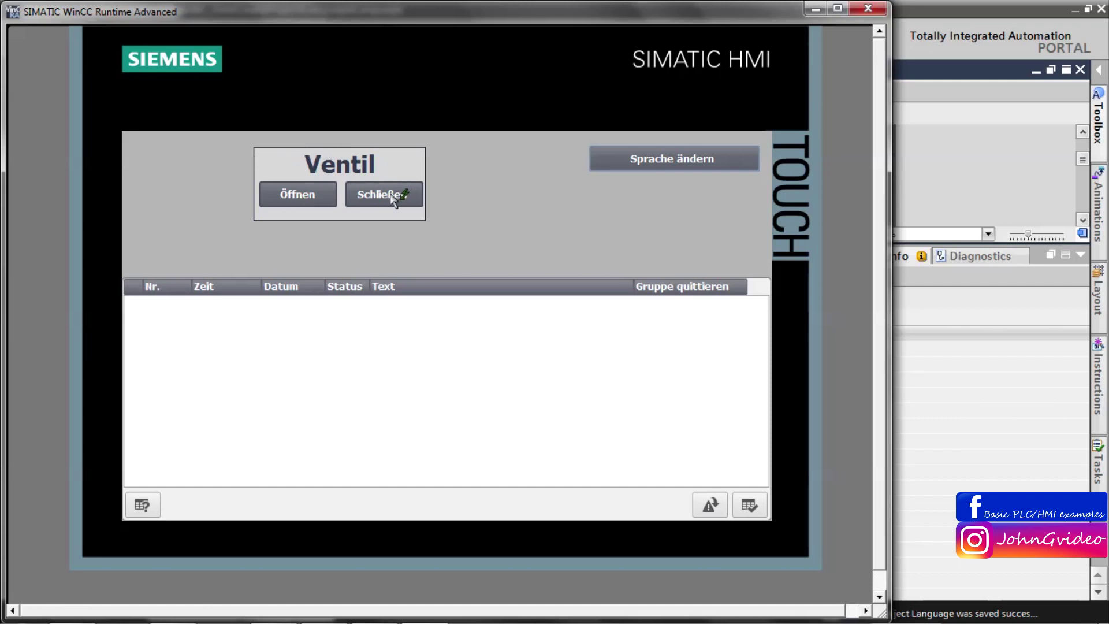
# Switch the simulated screen to Spanish to check its texts, and close the simulation with the compile results collapsed
pyautogui.click(654, 158)
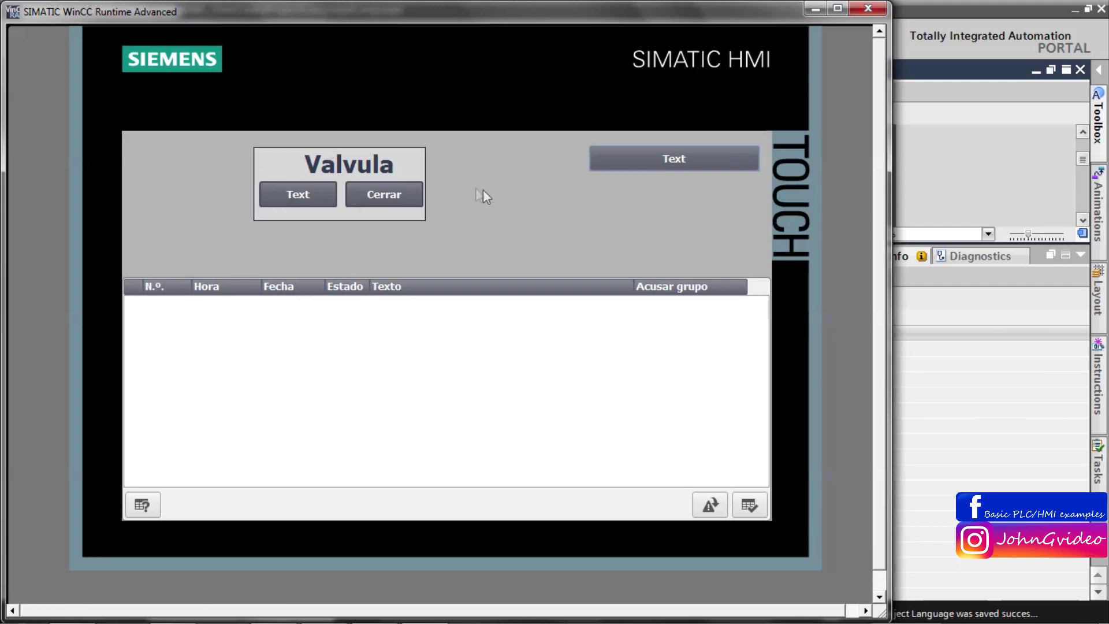
pyautogui.click(868, 8)
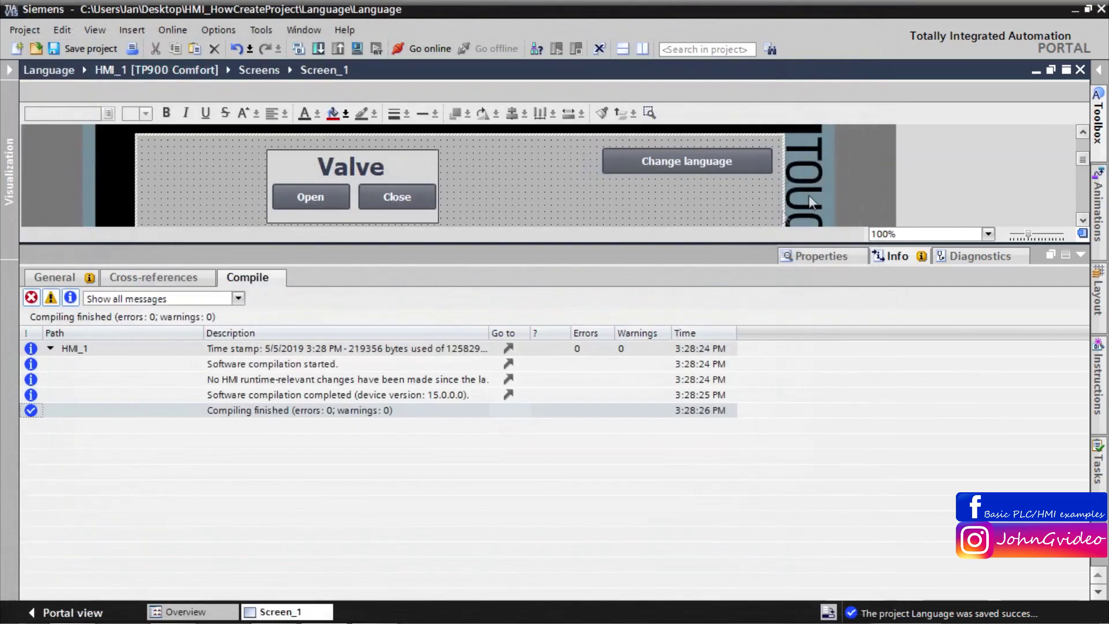
pyautogui.click(1066, 255)
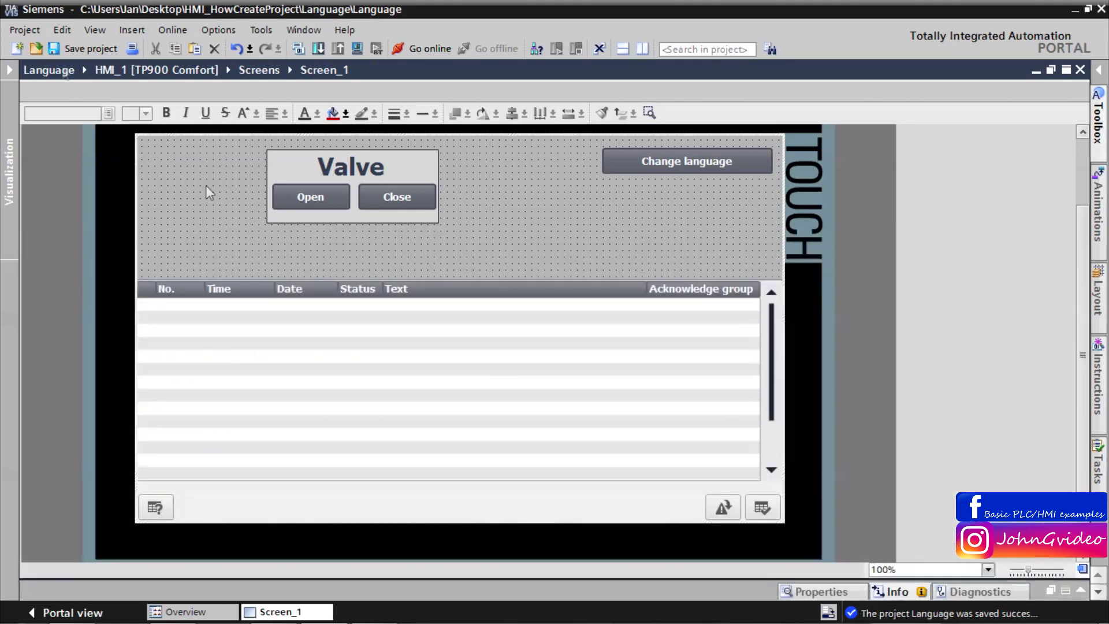
# Export the project user texts from English (United States) to Spanish (Spain) as TIAProjectTexts.xlsx in the HMI_HowCreateProject\Language folder
pyautogui.click(9, 71)
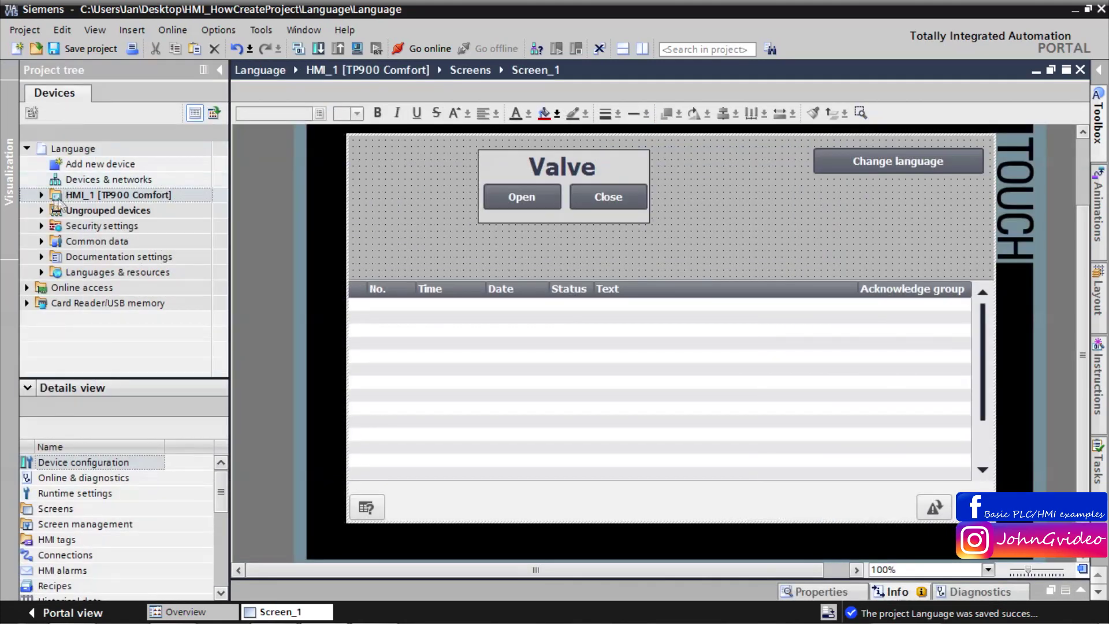
pyautogui.click(261, 30)
pyautogui.click(278, 128)
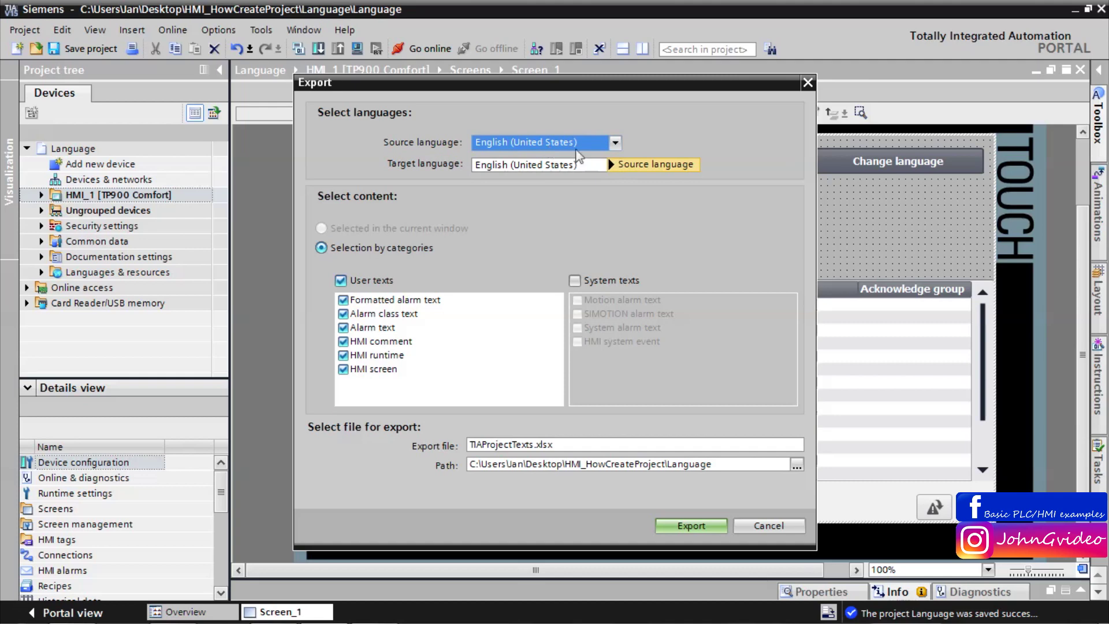
pyautogui.click(616, 165)
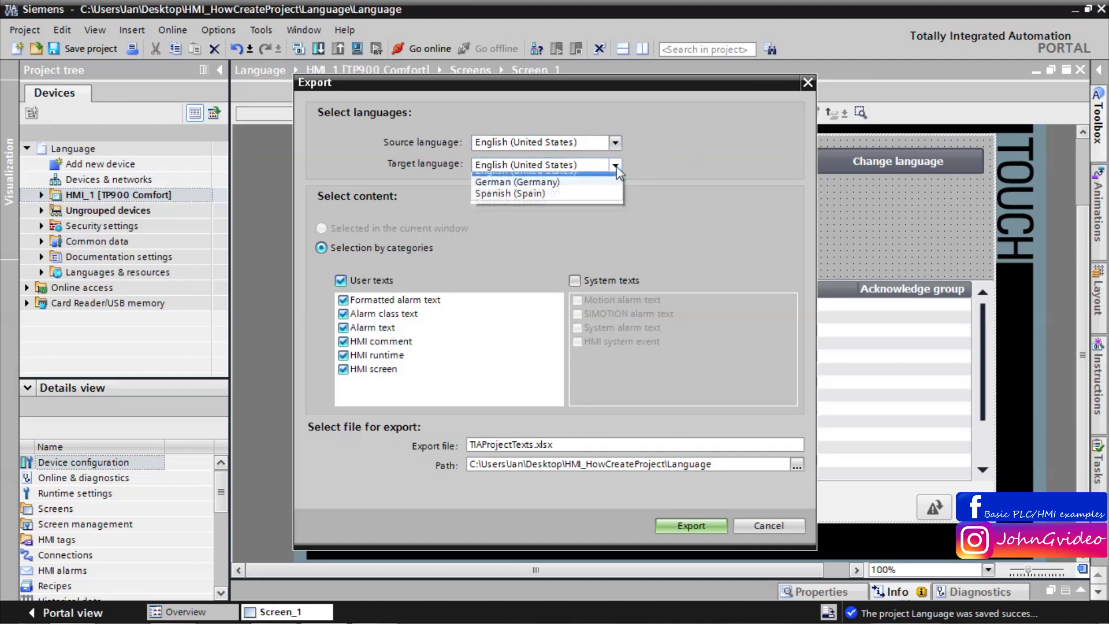
pyautogui.click(547, 199)
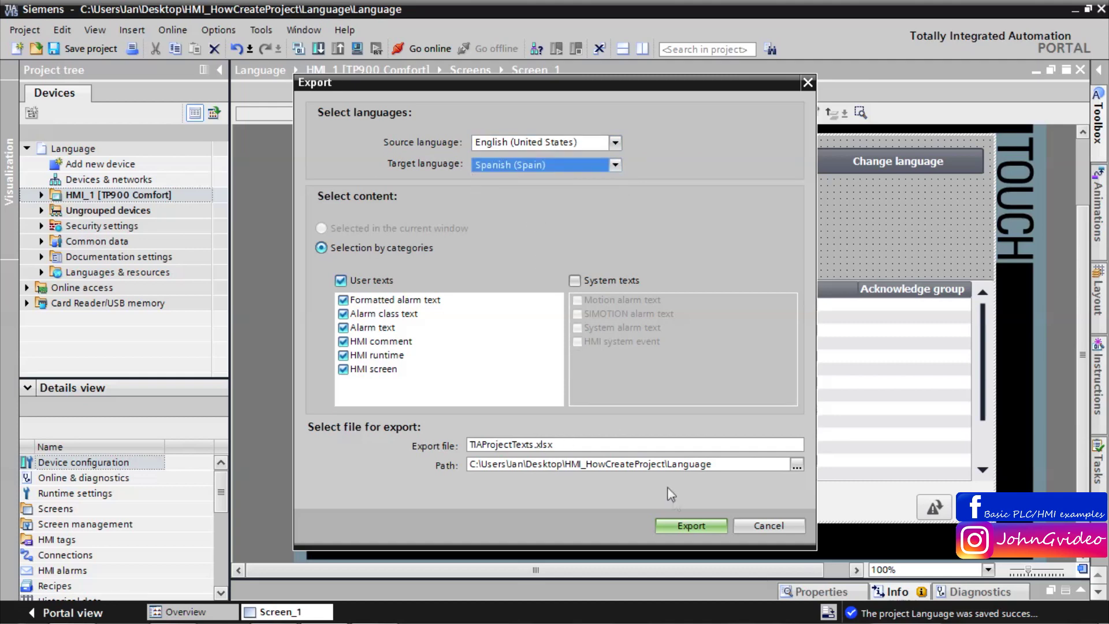
pyautogui.click(690, 526)
pyautogui.click(650, 366)
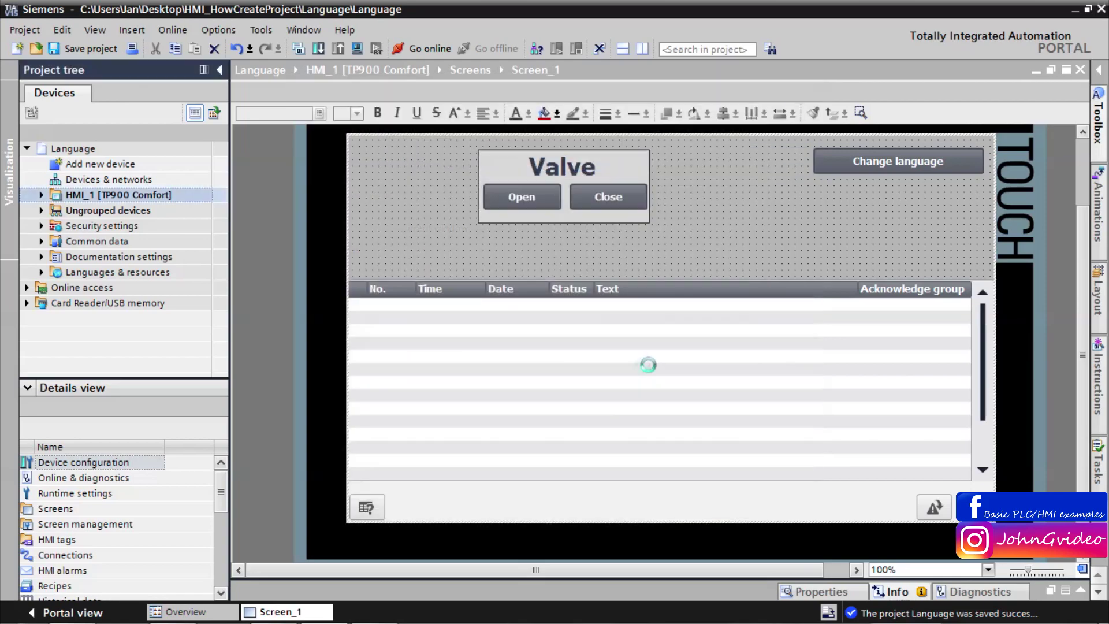
pyautogui.click(659, 343)
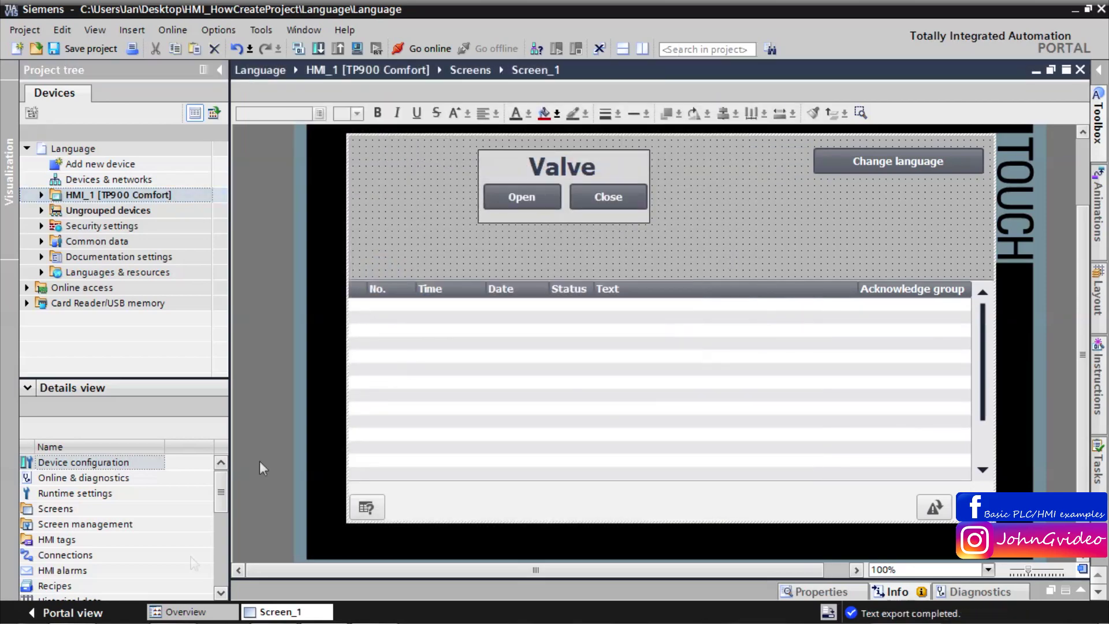
# Open the exported TIAProjectTexts workbook from the Language folder and widen the en-US and es-ES columns
pyautogui.click(80, 616)
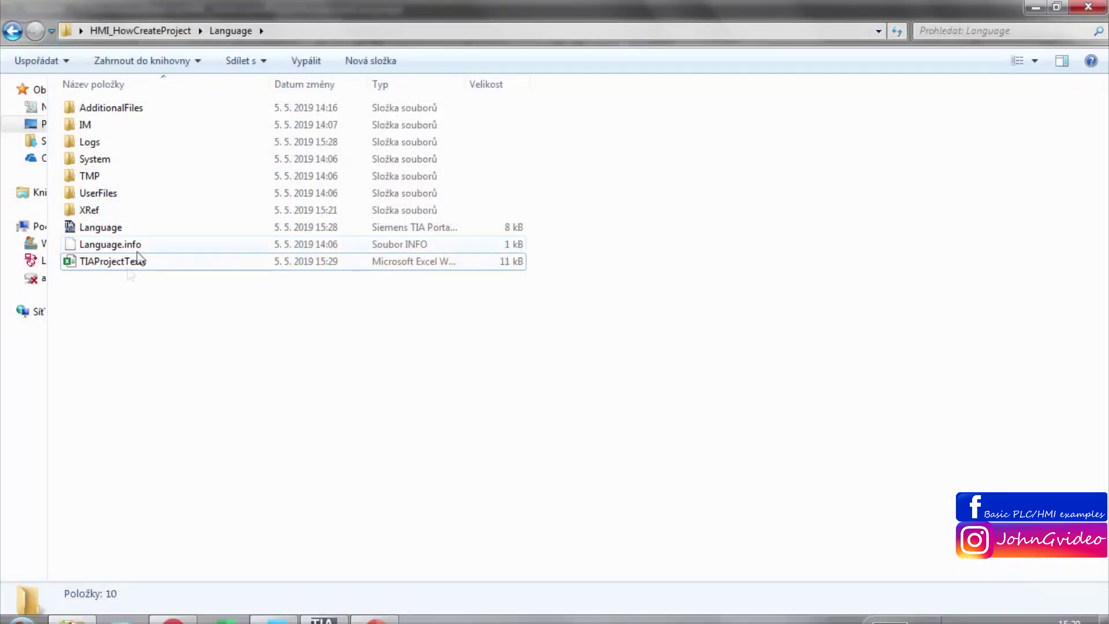
pyautogui.doubleClick(115, 262)
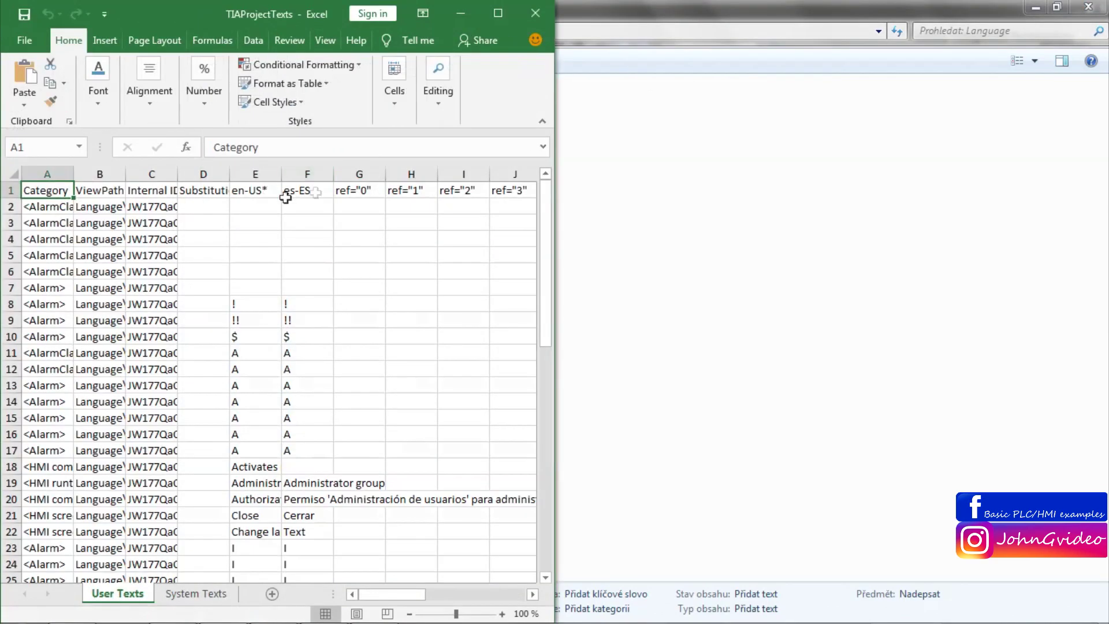
pyautogui.moveTo(287, 174); pyautogui.dragTo(528, 172)
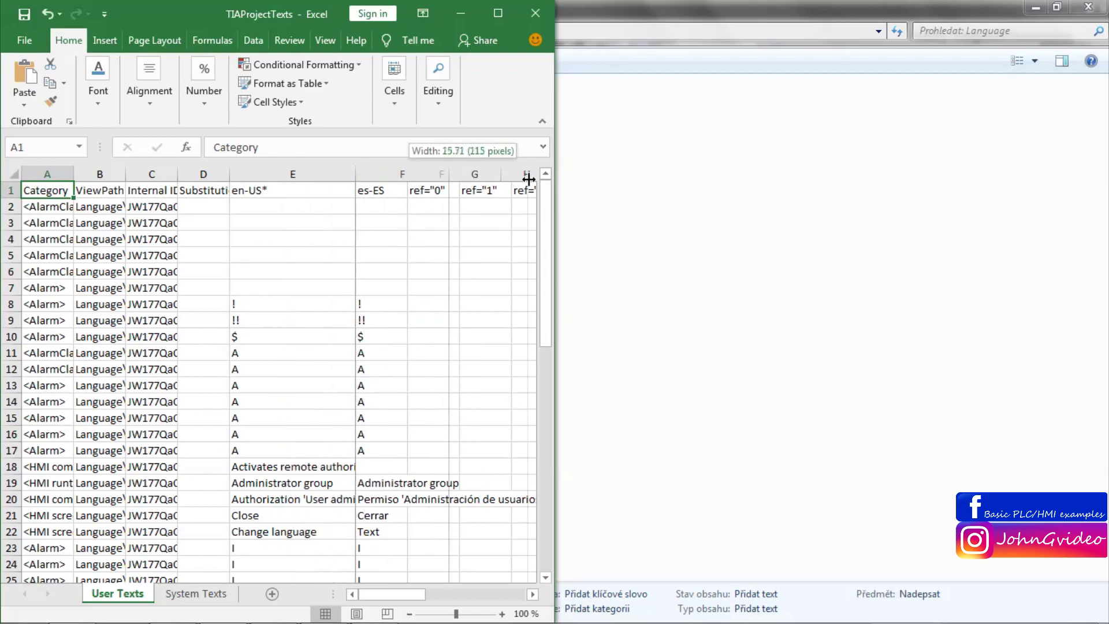
# Find the Change language row in the User Texts sheet and show the Word translation list beside the workbook
pyautogui.moveTo(547, 254); pyautogui.dragTo(479, 312)
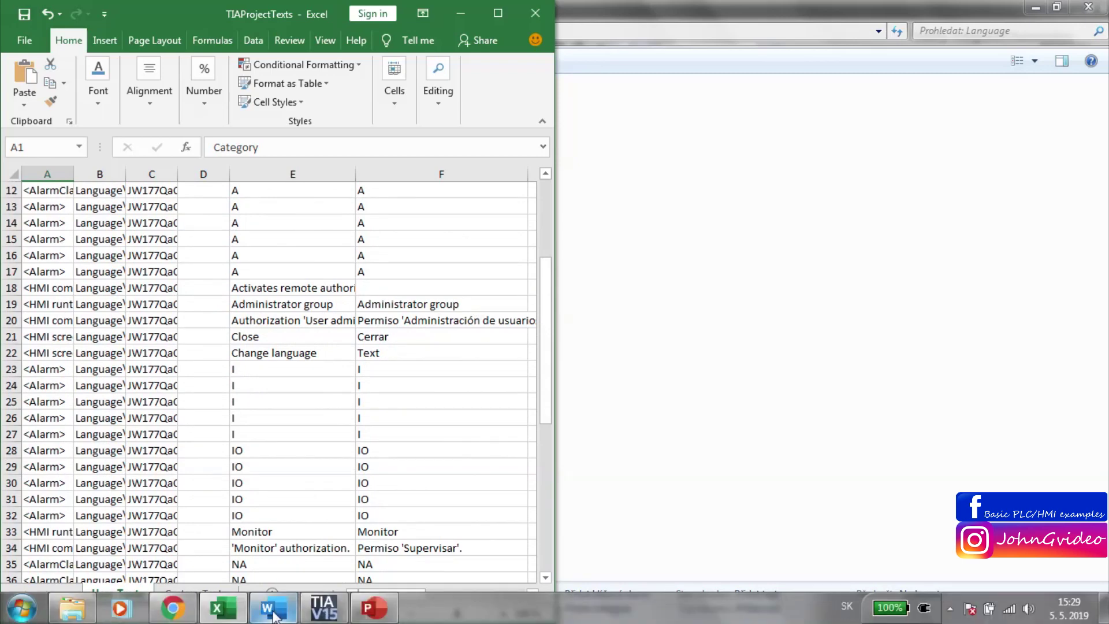
pyautogui.click(274, 608)
pyautogui.click(678, 293)
pyautogui.click(268, 350)
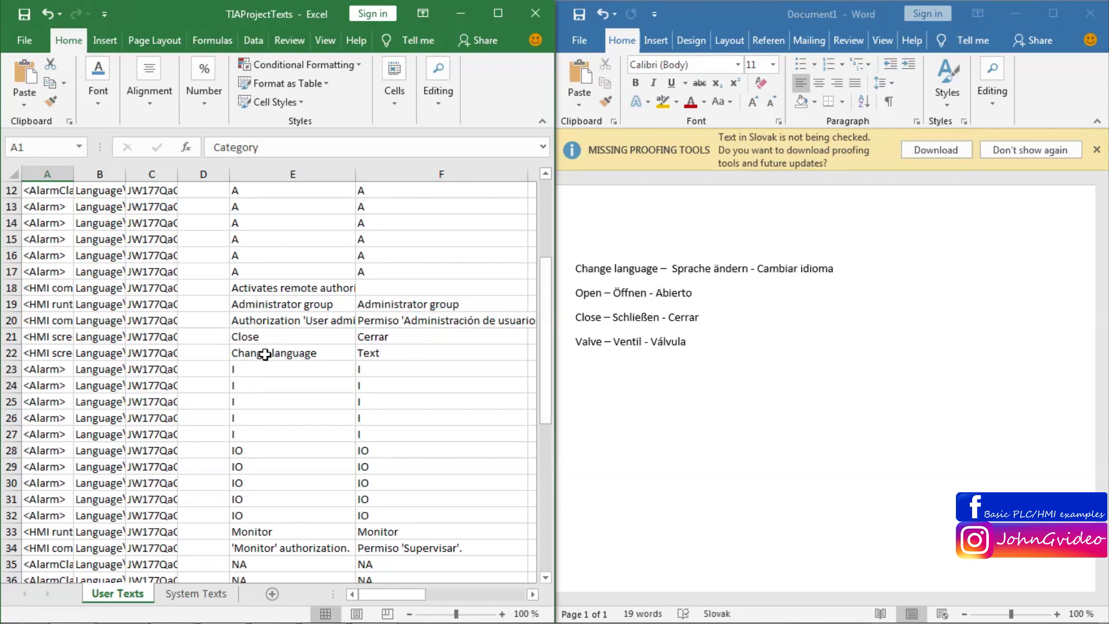
# Try to copy "Cambiar idioma" from the Word document into es-ES cell F22 for Change language
pyautogui.doubleClick(794, 275)
pyautogui.moveTo(832, 269); pyautogui.dragTo(759, 272)
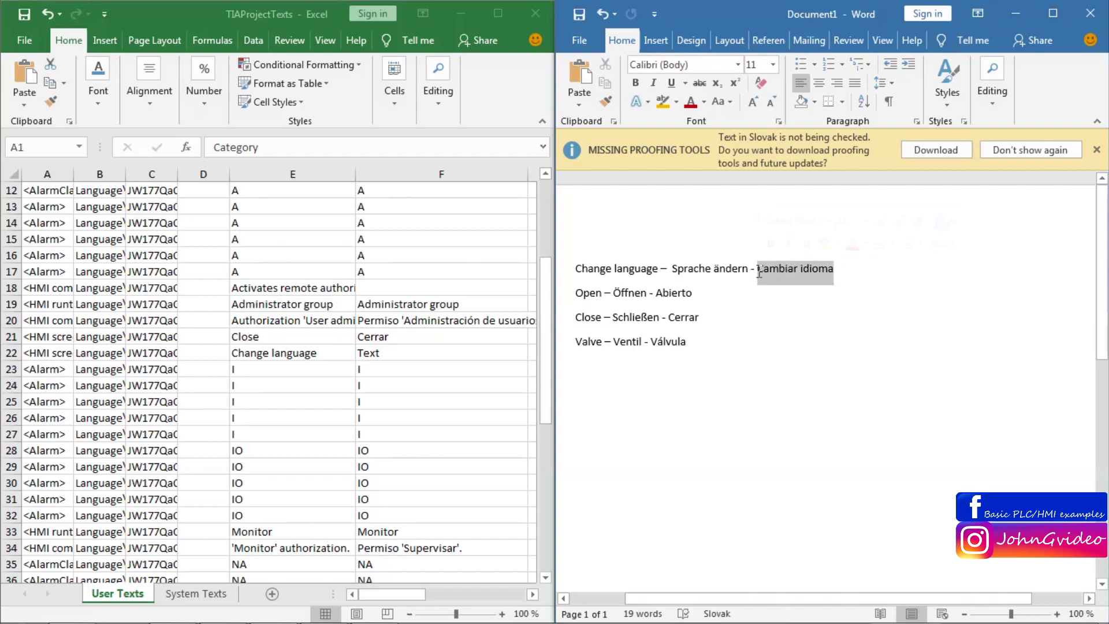
pyautogui.rightClick(773, 269)
pyautogui.click(802, 294)
pyautogui.click(380, 352)
pyautogui.scroll(2, 380, 353)
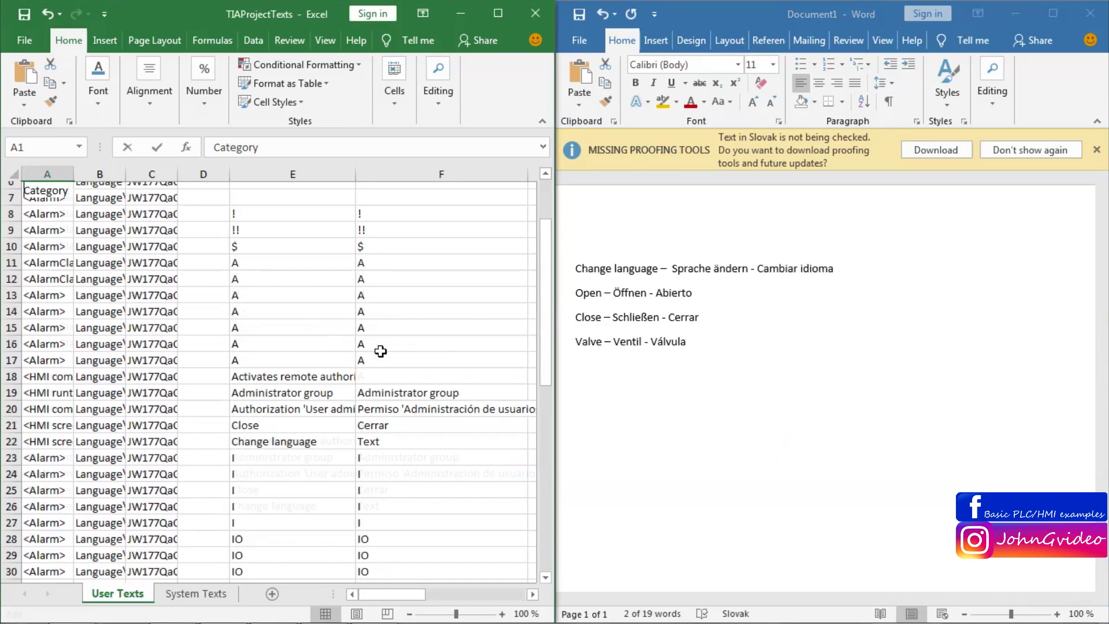
pyautogui.scroll(2, 380, 352)
pyautogui.click(373, 532)
pyautogui.doubleClick(391, 532)
pyautogui.doubleClick(401, 531)
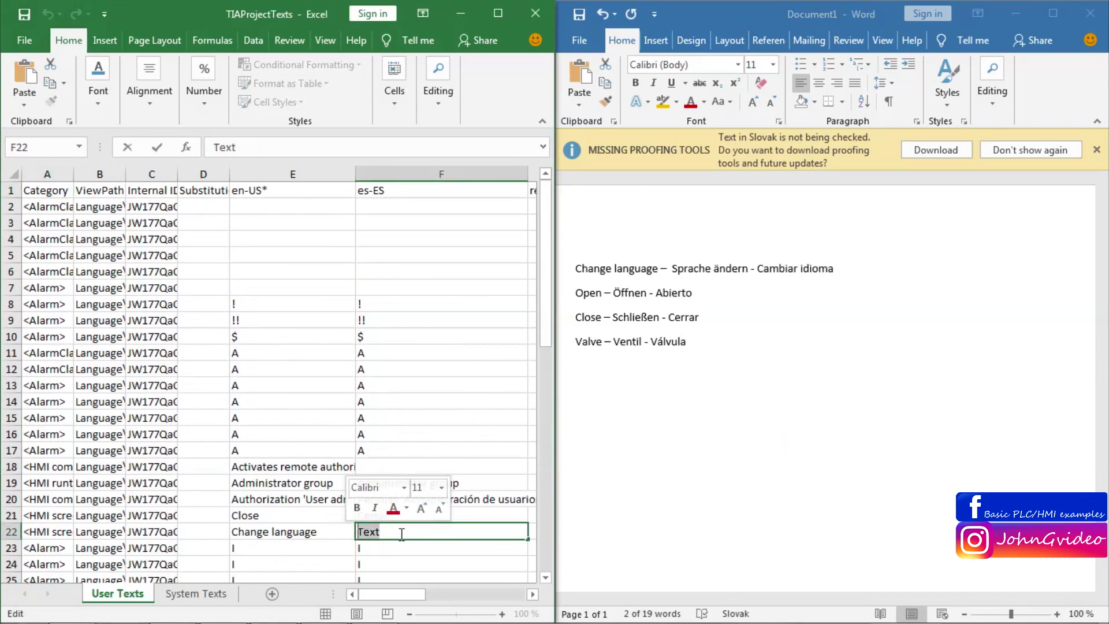
pyautogui.rightClick(401, 532)
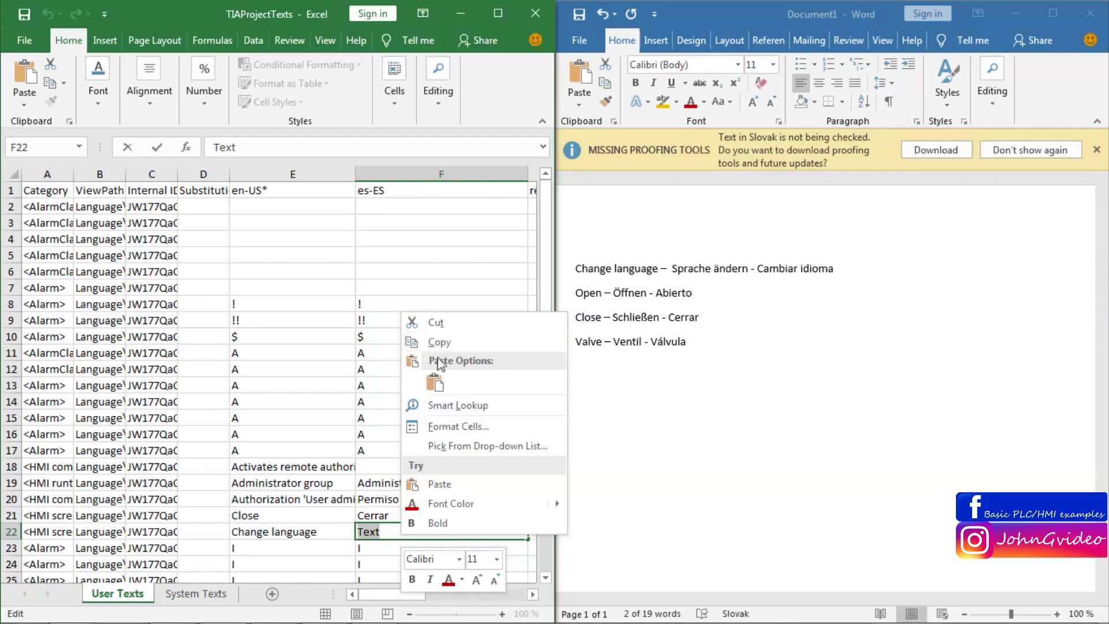
pyautogui.click(375, 535)
pyautogui.write('valvula')
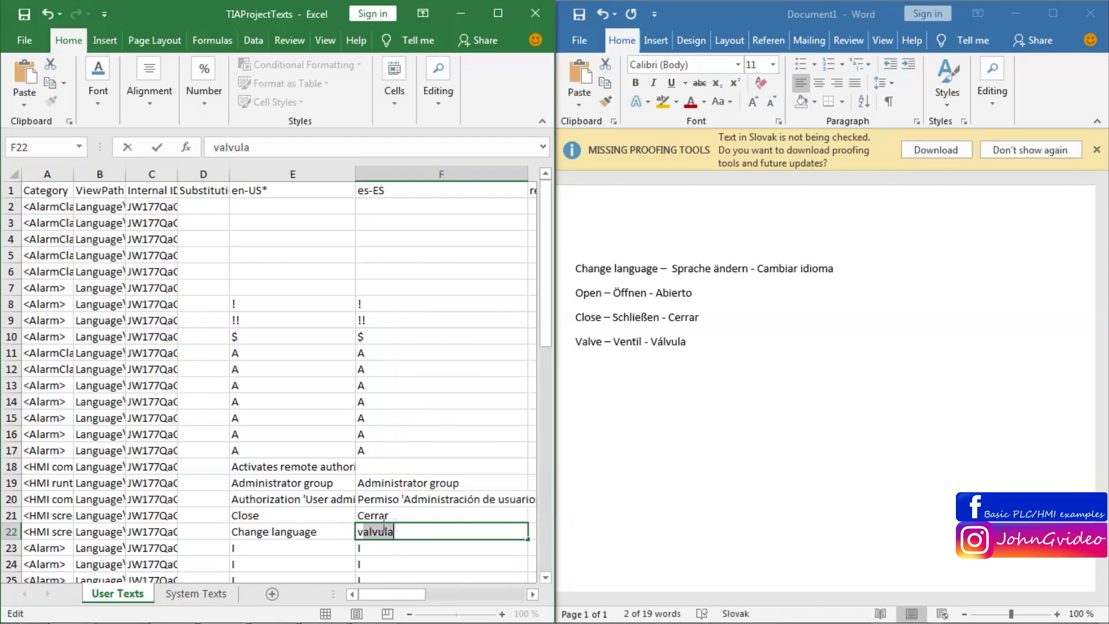
# Copy "Cambiar idioma" from the Word document again and replace the contents of es-ES cell F22 with it
pyautogui.moveTo(546, 323); pyautogui.dragTo(546, 400)
pyautogui.click(788, 278)
pyautogui.moveTo(834, 269); pyautogui.dragTo(765, 269)
pyautogui.rightClick(768, 275)
pyautogui.click(788, 291)
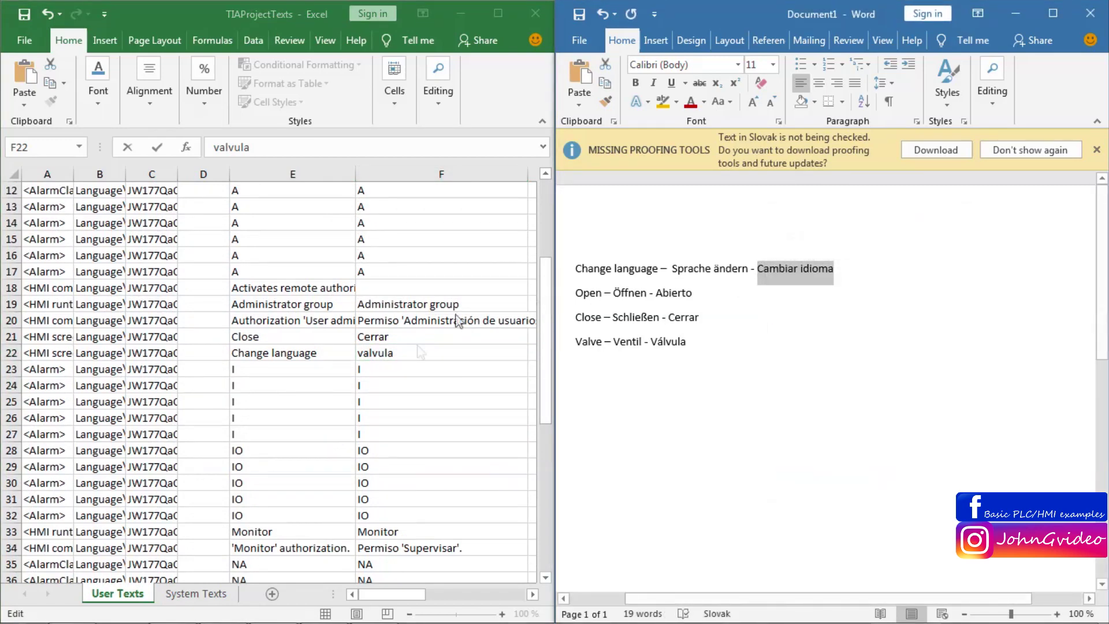
pyautogui.doubleClick(403, 353)
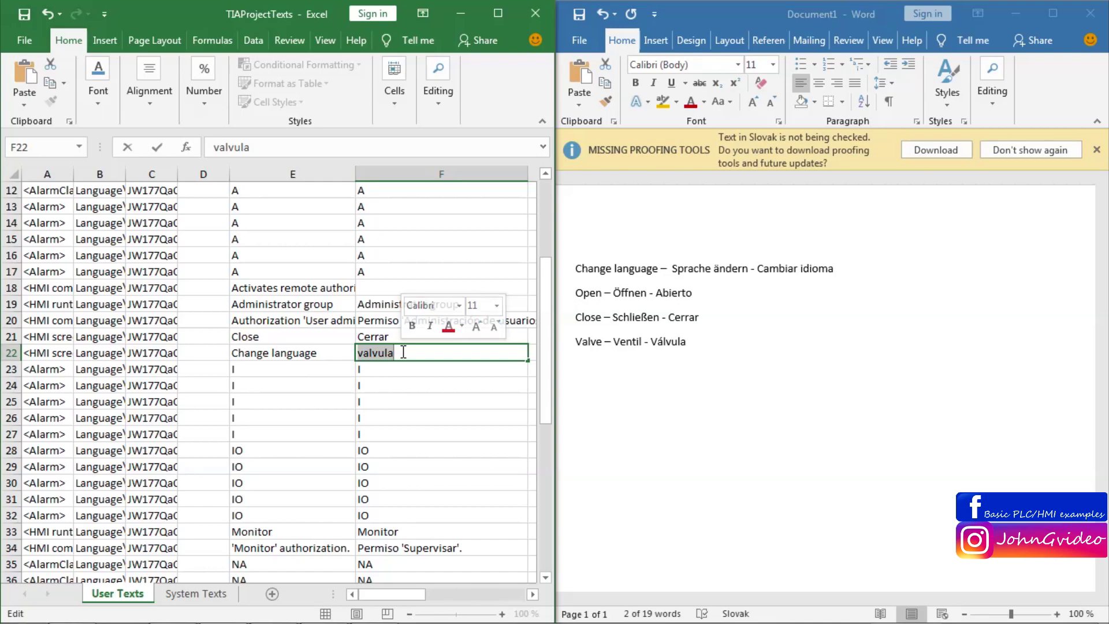
pyautogui.hotkey('ctrl', 'v')
# Set the es-ES translation of Open in cell F42 to "Abierto" from the Word document
pyautogui.moveTo(537, 328); pyautogui.dragTo(523, 473)
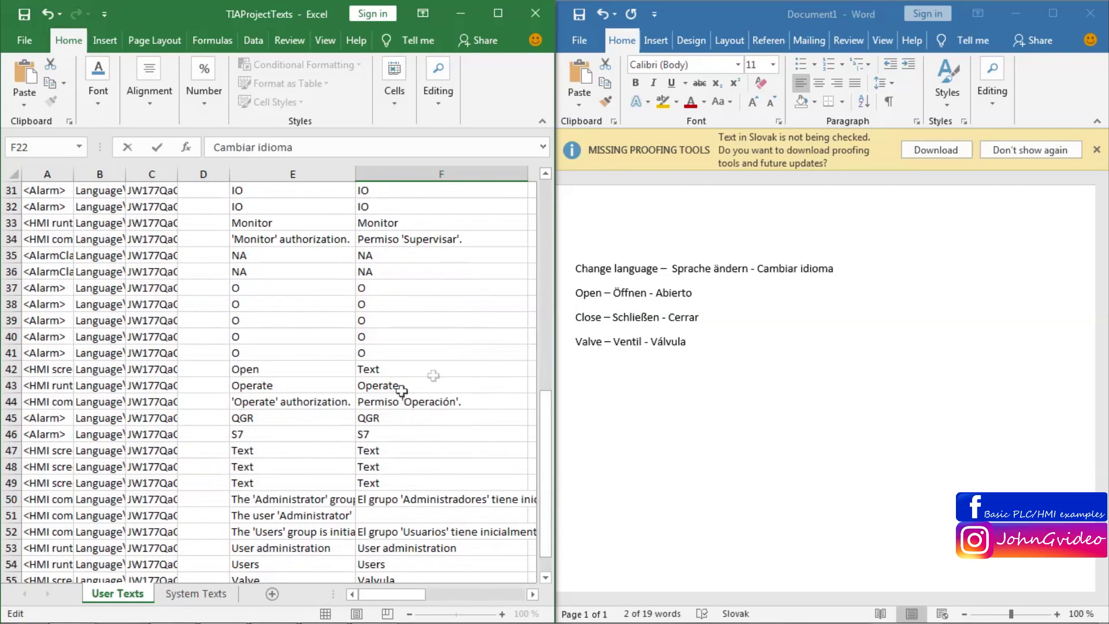
pyautogui.click(649, 294)
pyautogui.doubleClick(673, 293)
pyautogui.rightClick(674, 293)
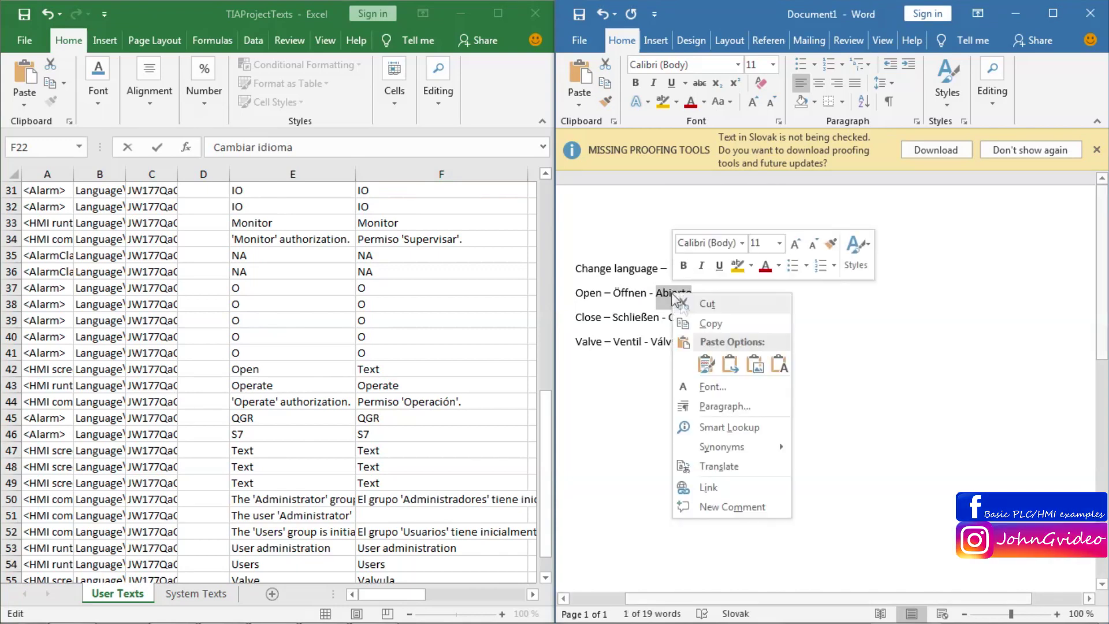
pyautogui.click(703, 324)
pyautogui.click(391, 371)
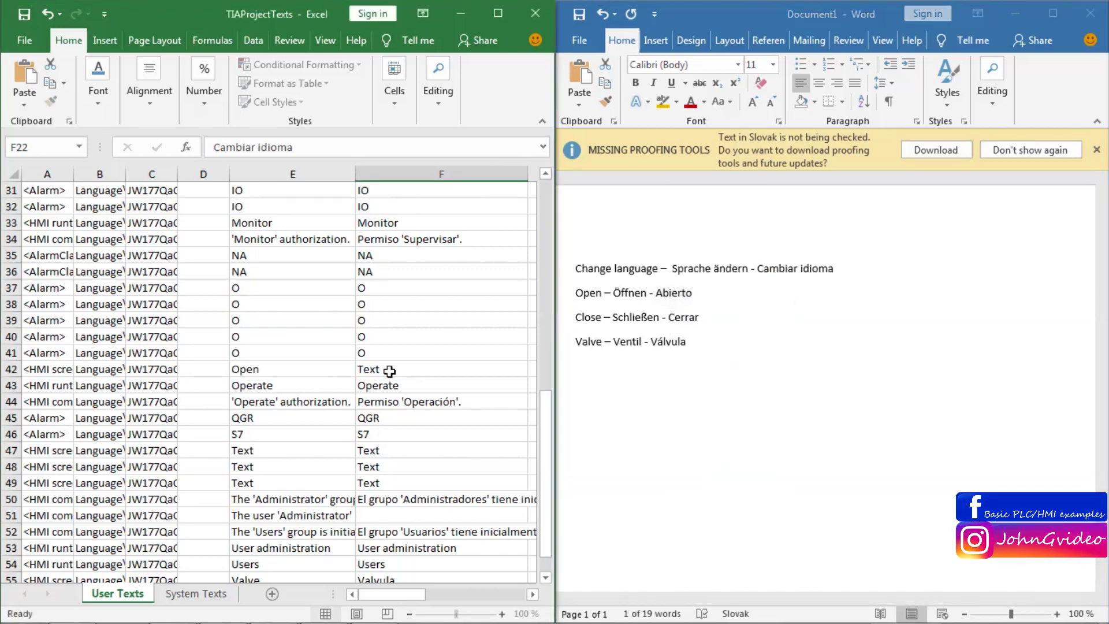
pyautogui.doubleClick(390, 372)
pyautogui.moveTo(390, 372); pyautogui.dragTo(346, 369)
pyautogui.write('valvula')
pyautogui.click(433, 368)
pyautogui.moveTo(447, 363); pyautogui.dragTo(333, 365)
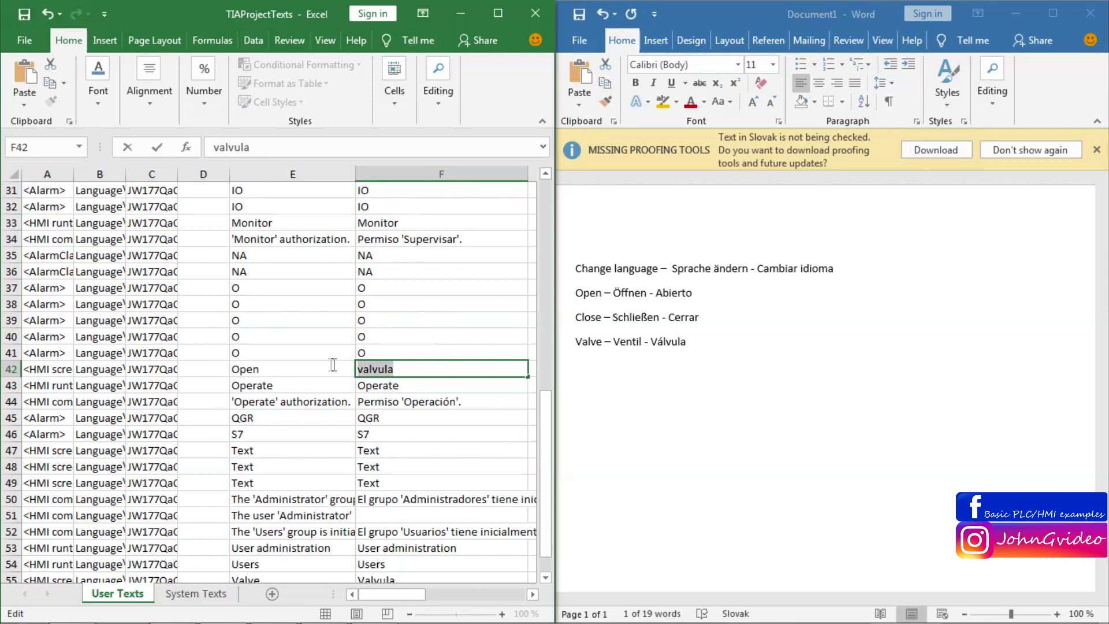
pyautogui.write('Abierto')
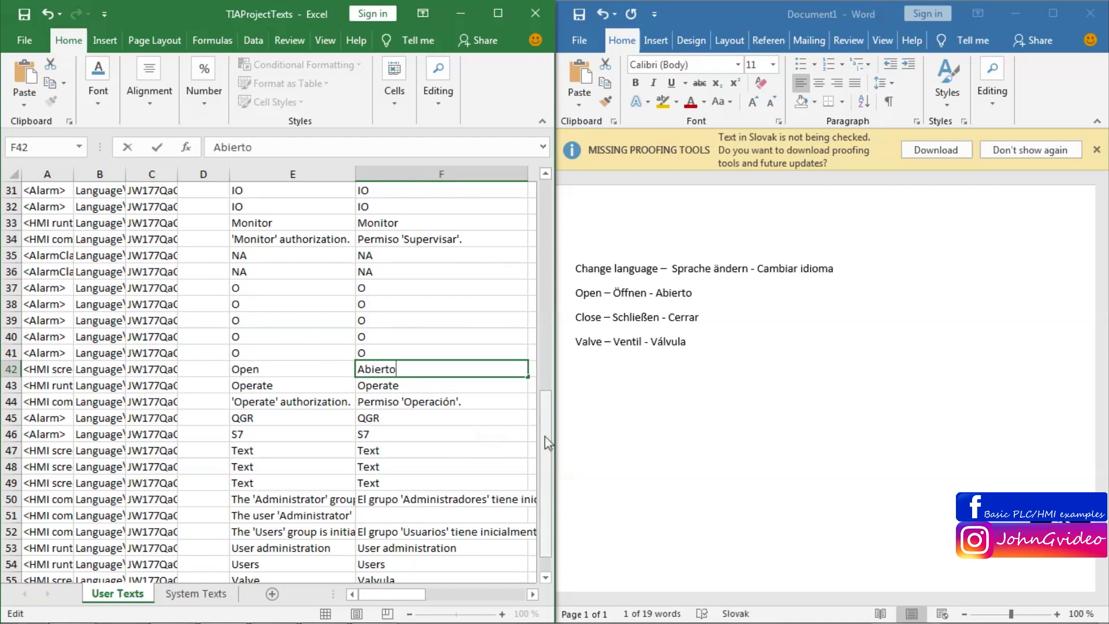
# Review the es-ES translations of Close, Change language, Open and Valve in the User Texts sheet
pyautogui.moveTo(545, 436); pyautogui.dragTo(545, 451)
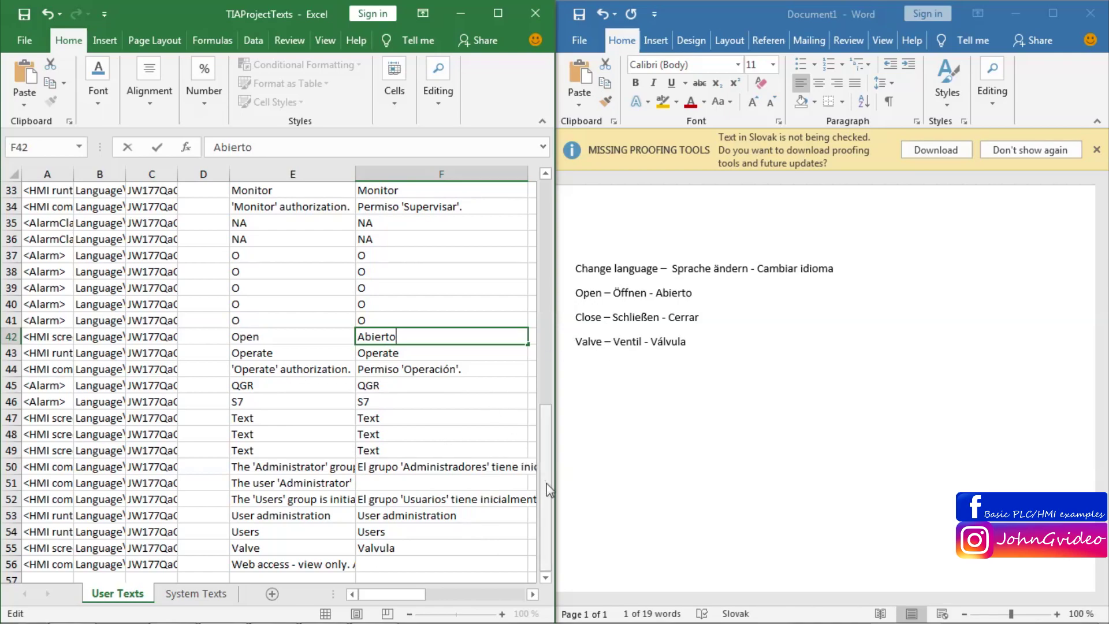
pyautogui.moveTo(549, 489); pyautogui.dragTo(546, 344)
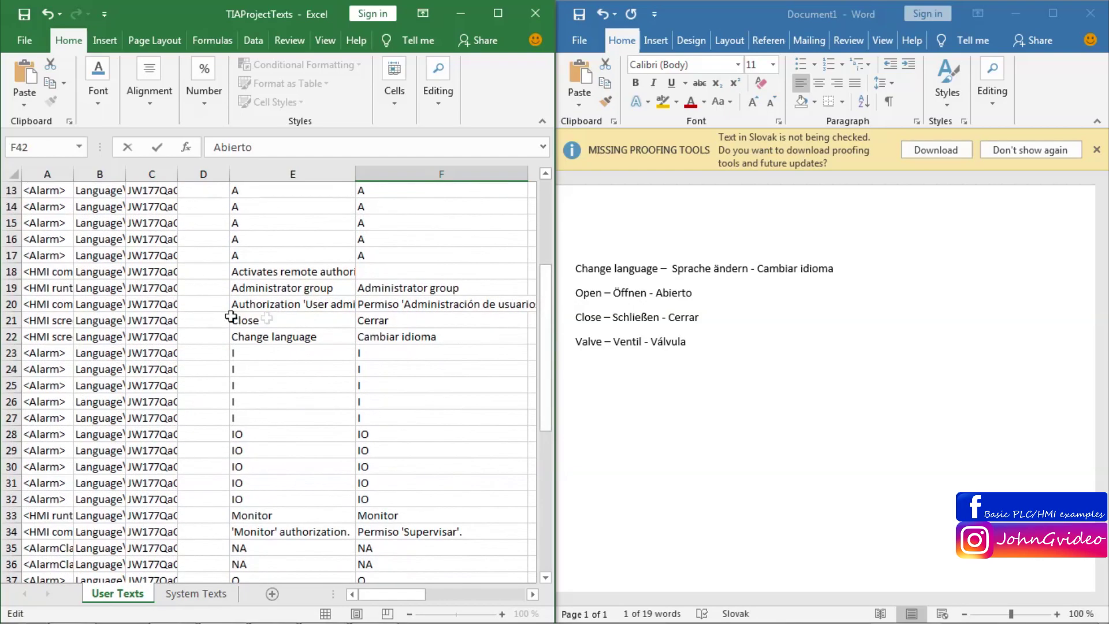
pyautogui.click(424, 327)
pyautogui.moveTo(543, 396); pyautogui.dragTo(544, 484)
pyautogui.moveTo(543, 517); pyautogui.dragTo(544, 520)
pyautogui.click(497, 386)
pyautogui.moveTo(545, 439); pyautogui.dragTo(553, 345)
pyautogui.click(405, 550)
pyautogui.click(409, 369)
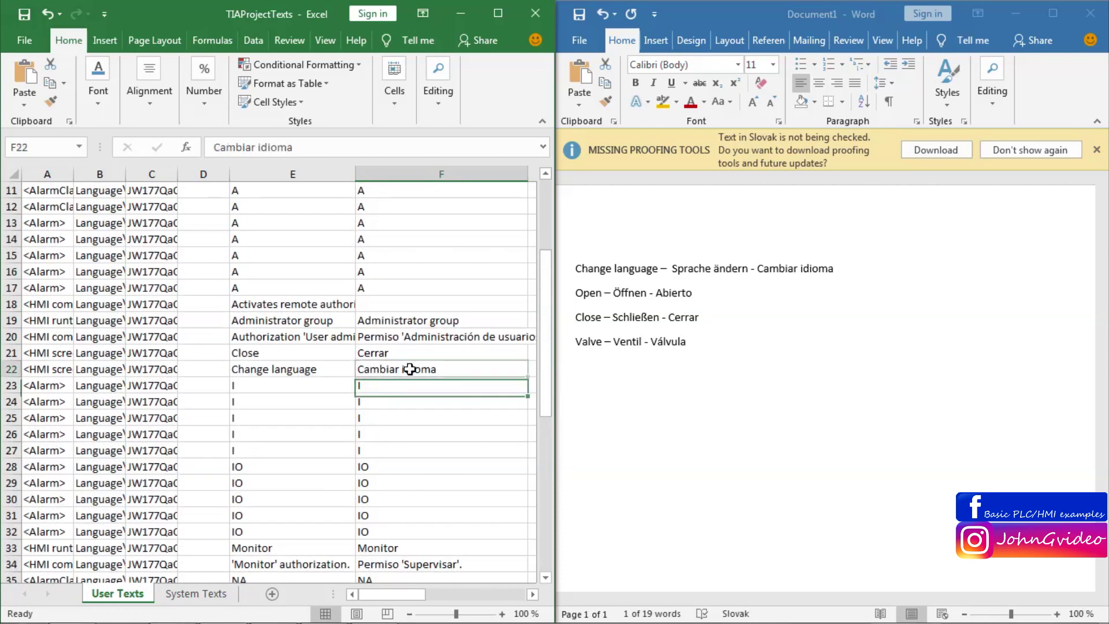
# Close the Word document without saving, and save and close the TIAProjectTexts workbook
pyautogui.click(1090, 13)
pyautogui.click(555, 351)
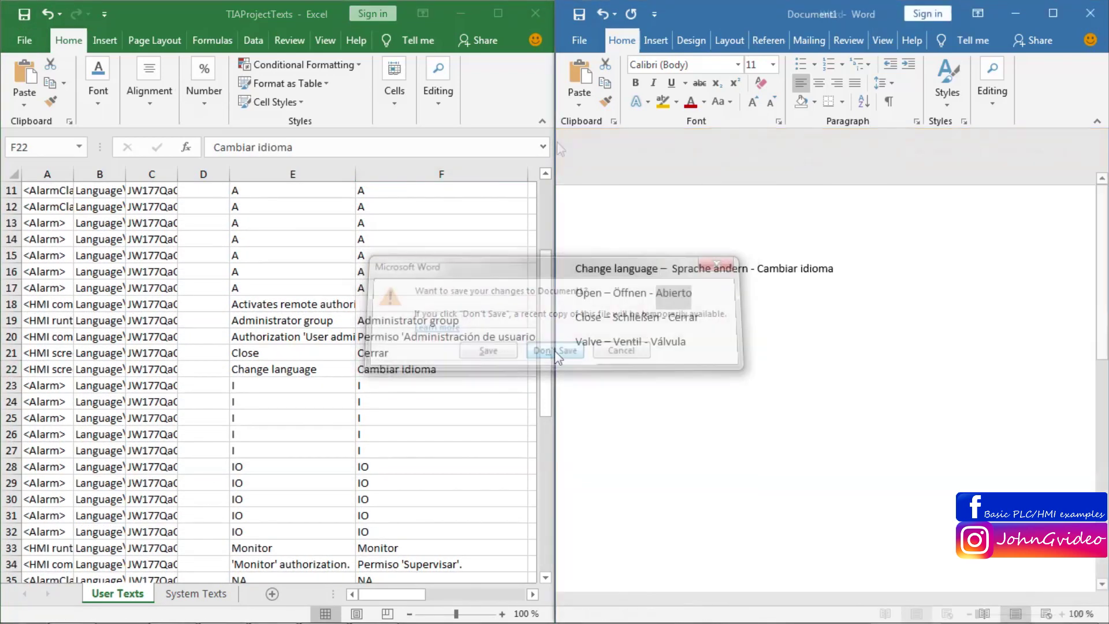
pyautogui.click(543, 13)
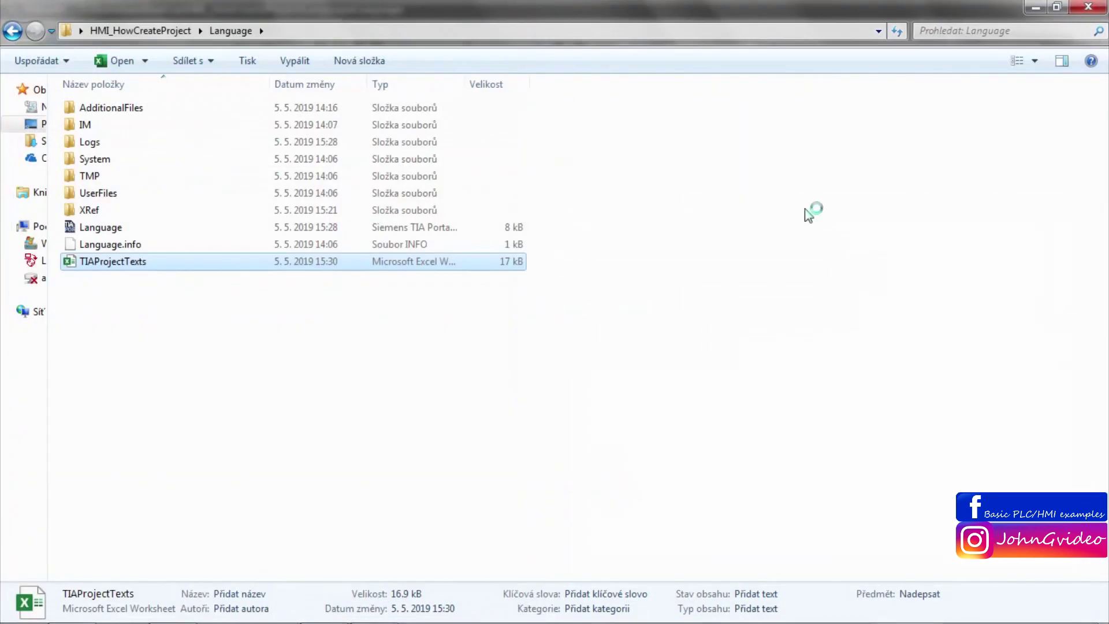
pyautogui.click(815, 211)
# Switch back to the TIA Portal project and import the translated project texts from the TIAProjectTexts workbook
pyautogui.click(1032, 8)
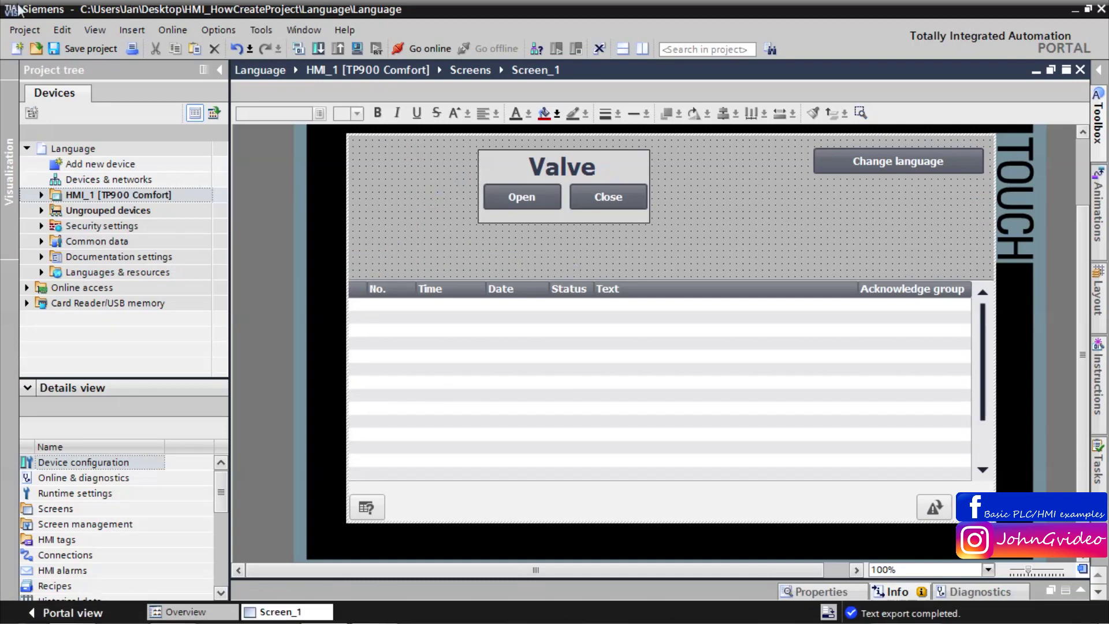
pyautogui.click(265, 30)
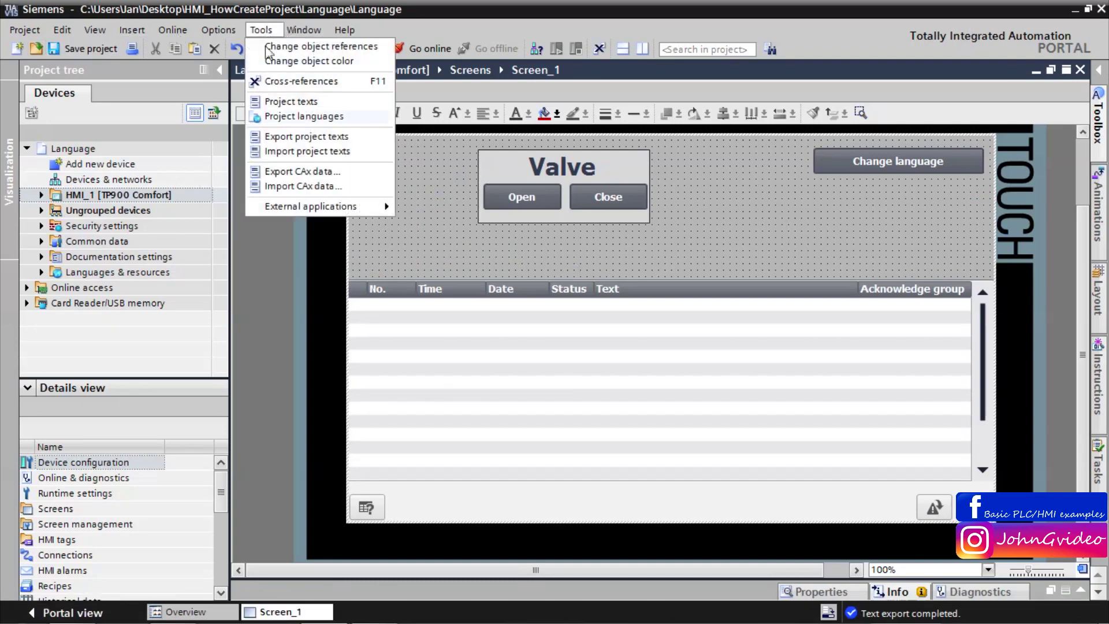
pyautogui.click(295, 149)
pyautogui.click(619, 359)
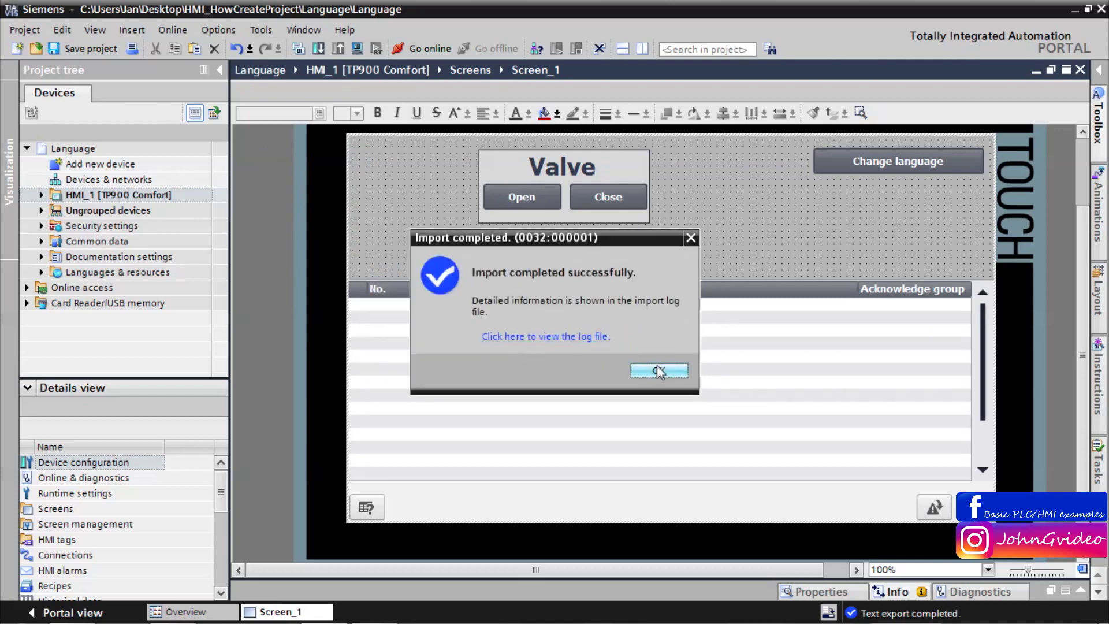
pyautogui.click(658, 371)
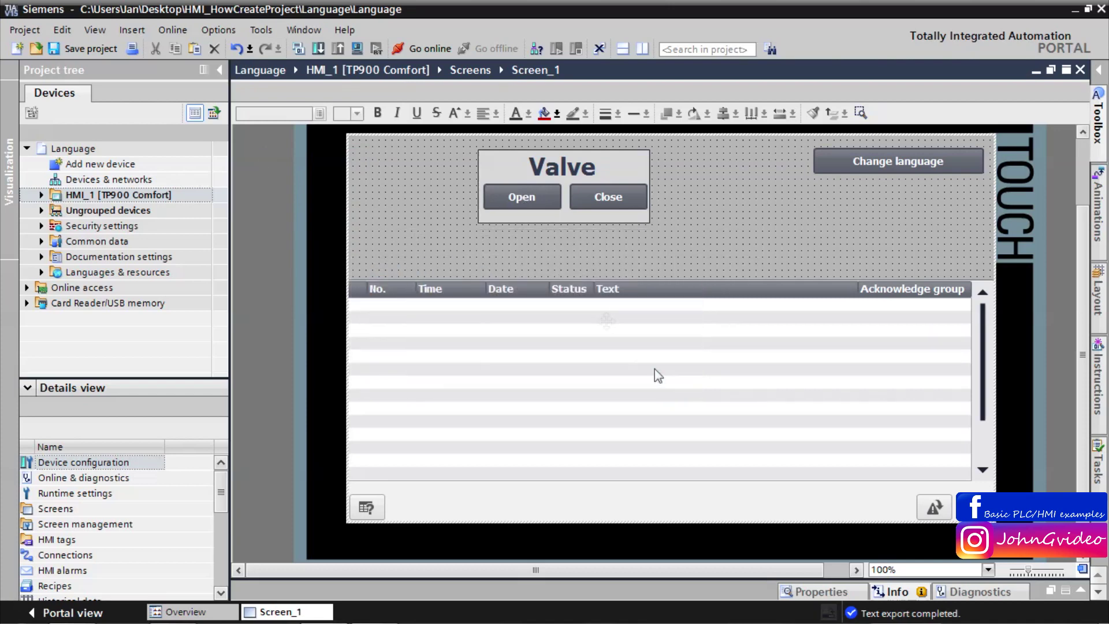
# Save the project and compile the software of HMI_1
pyautogui.hotkey('ctrl', 's')
pyautogui.rightClick(118, 197)
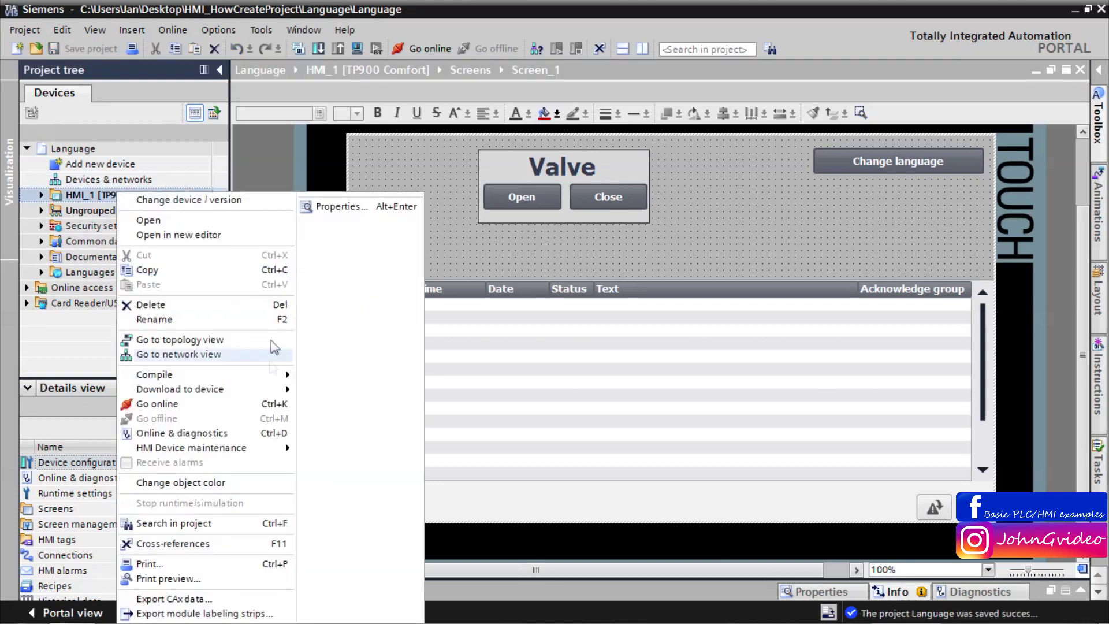
pyautogui.moveTo(276, 379)
pyautogui.click(364, 432)
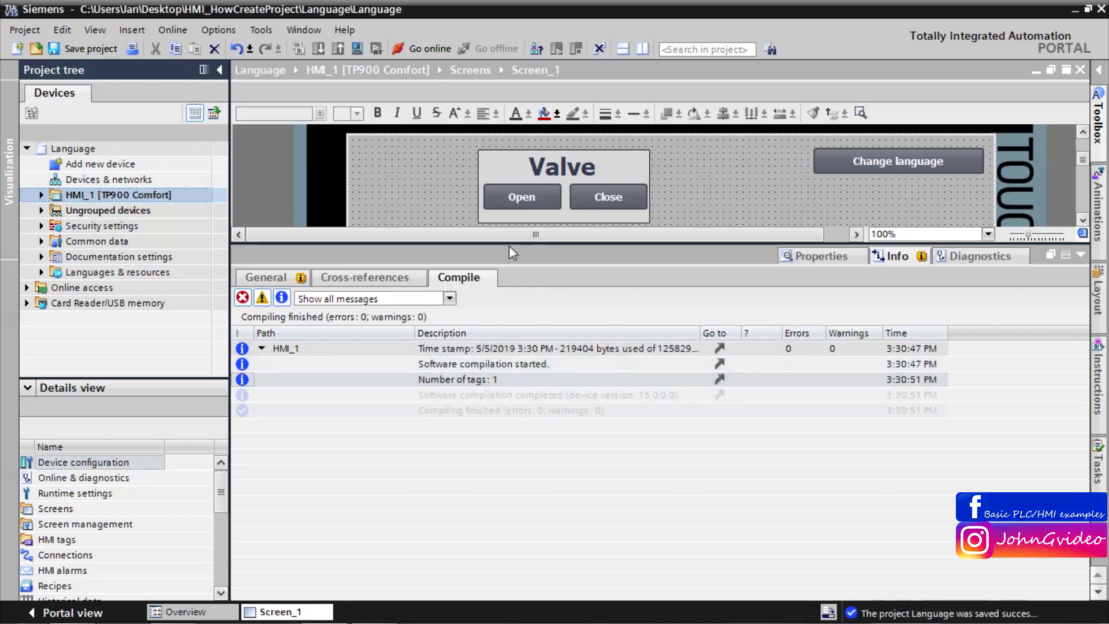
pyautogui.click(1081, 256)
# Save the project again and start the HMI_1 simulation with Screen_1
pyautogui.click(79, 48)
pyautogui.click(356, 50)
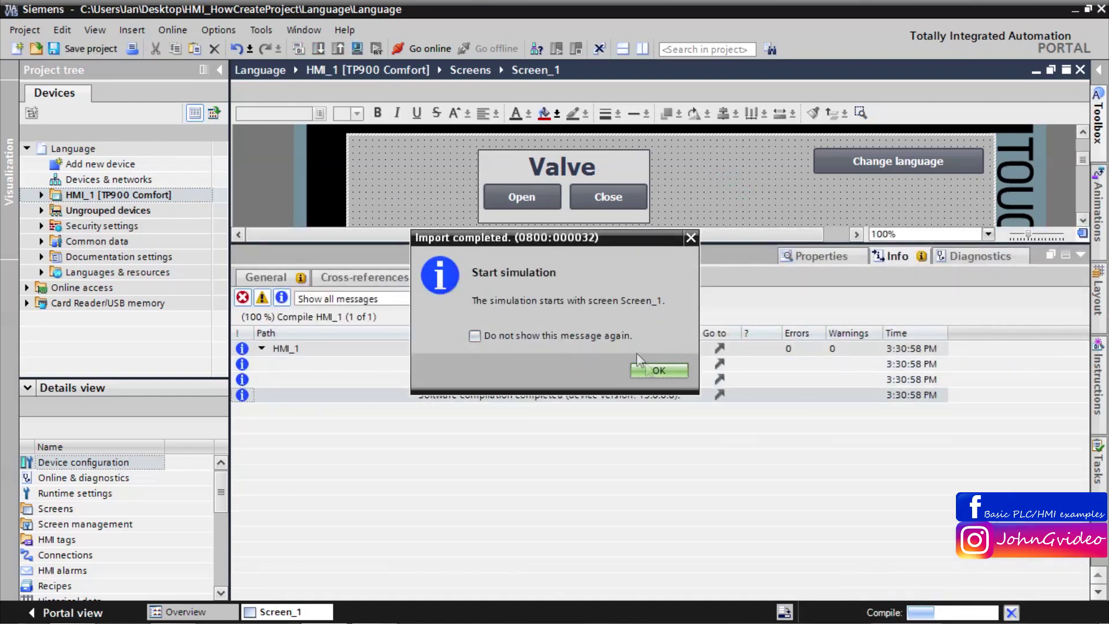
pyautogui.click(650, 373)
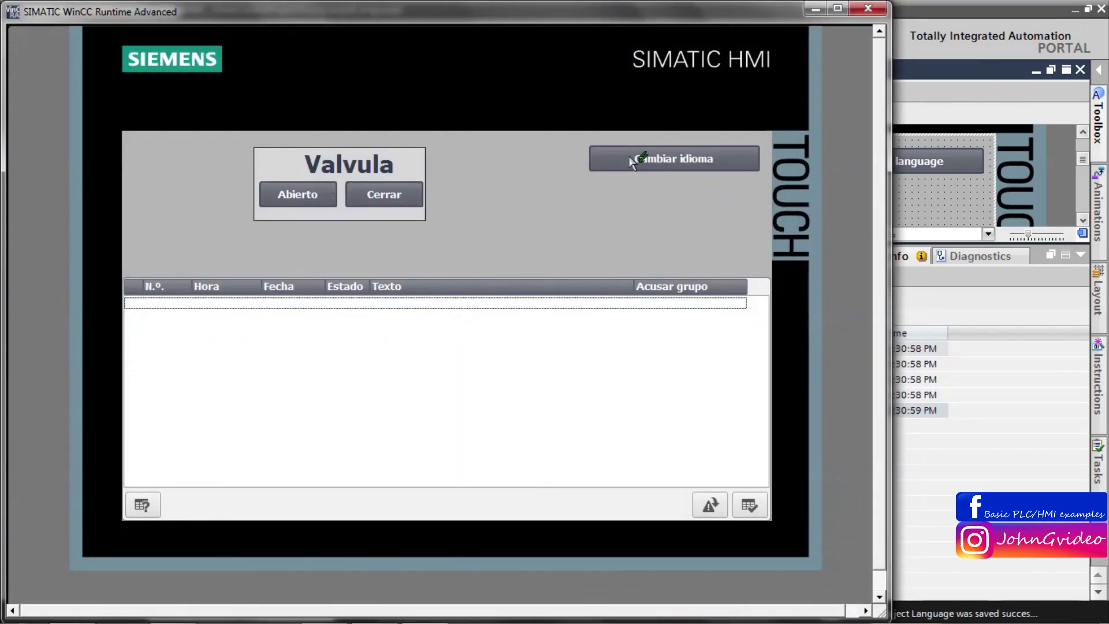
# Switch the simulated screen through English, German and Spanish to check the translated texts, and close the simulation
pyautogui.click(634, 163)
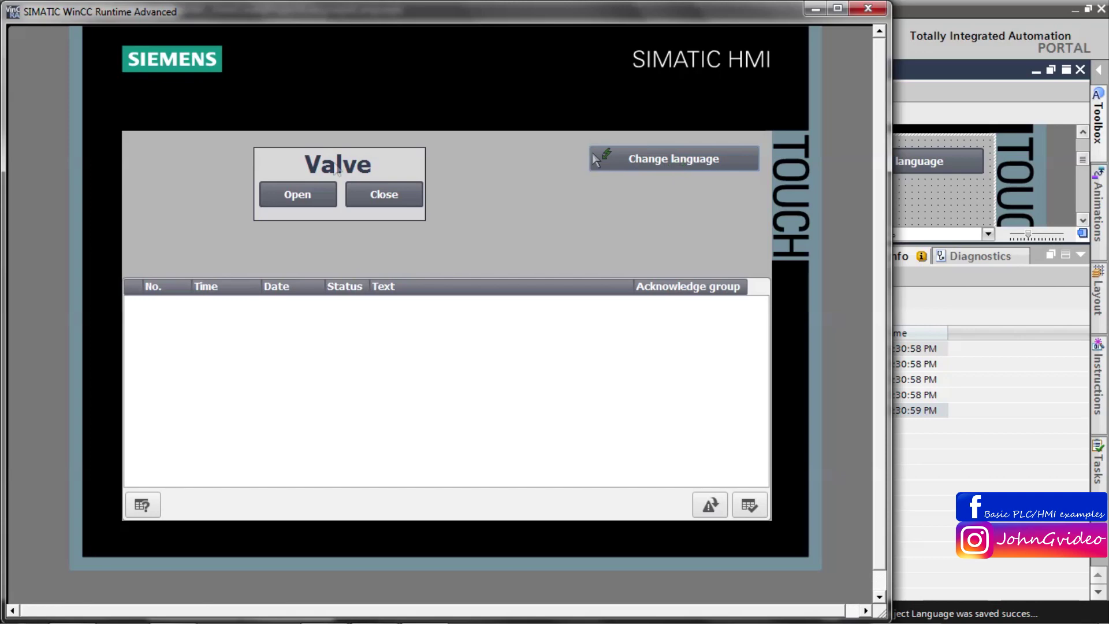
pyautogui.click(618, 161)
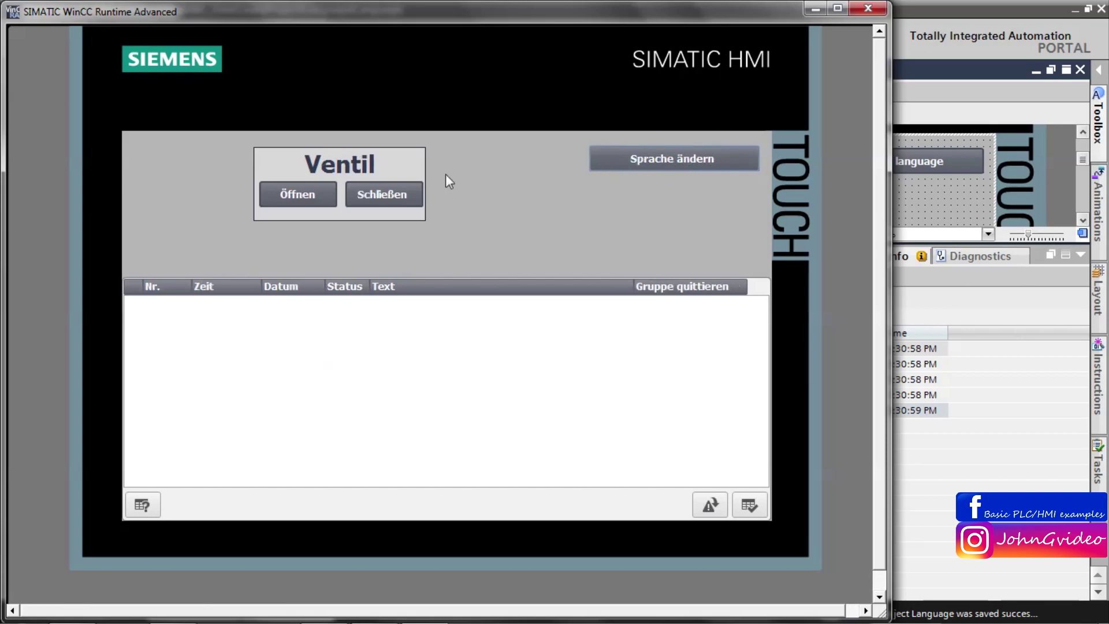
pyautogui.click(689, 160)
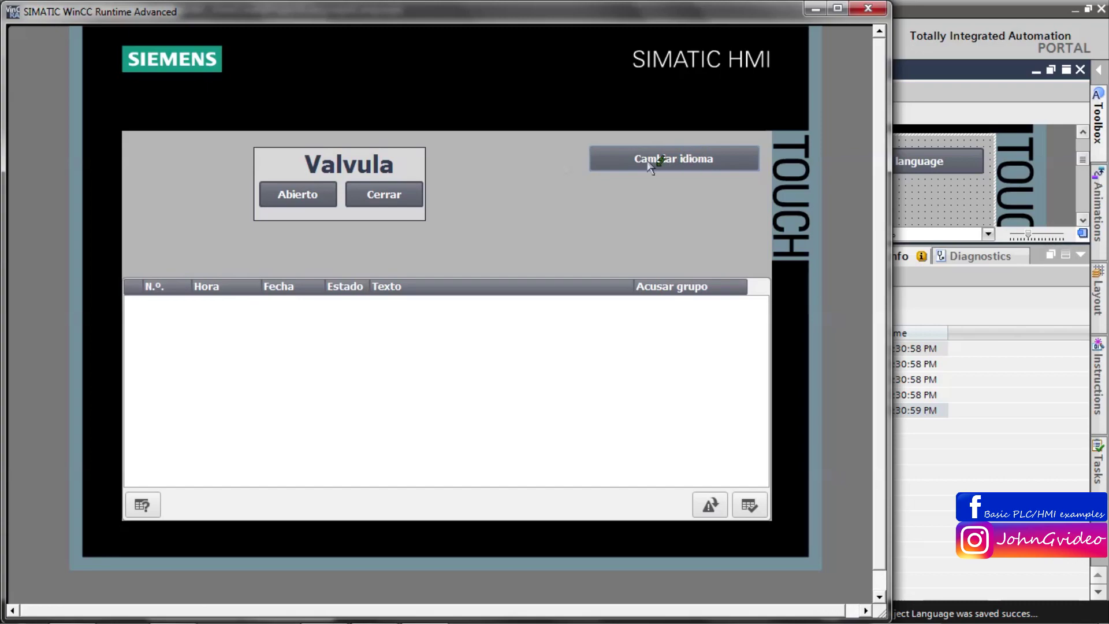
pyautogui.click(868, 9)
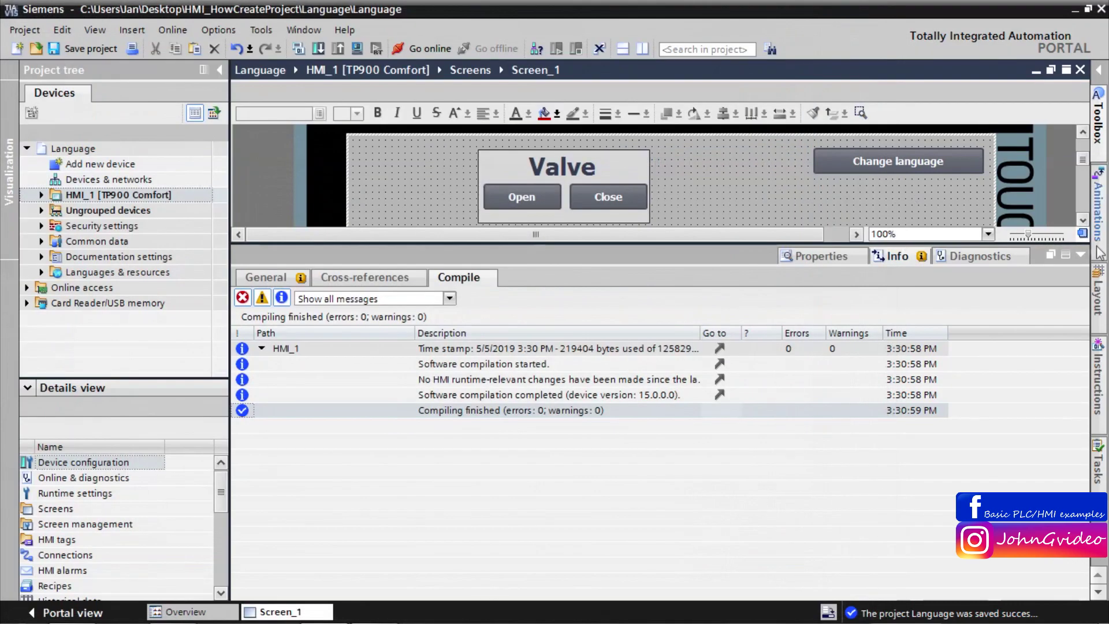
# Add a button directly below the Change language button on Screen_1 and narrow it to about 62 × 32 pixels
pyautogui.click(1081, 255)
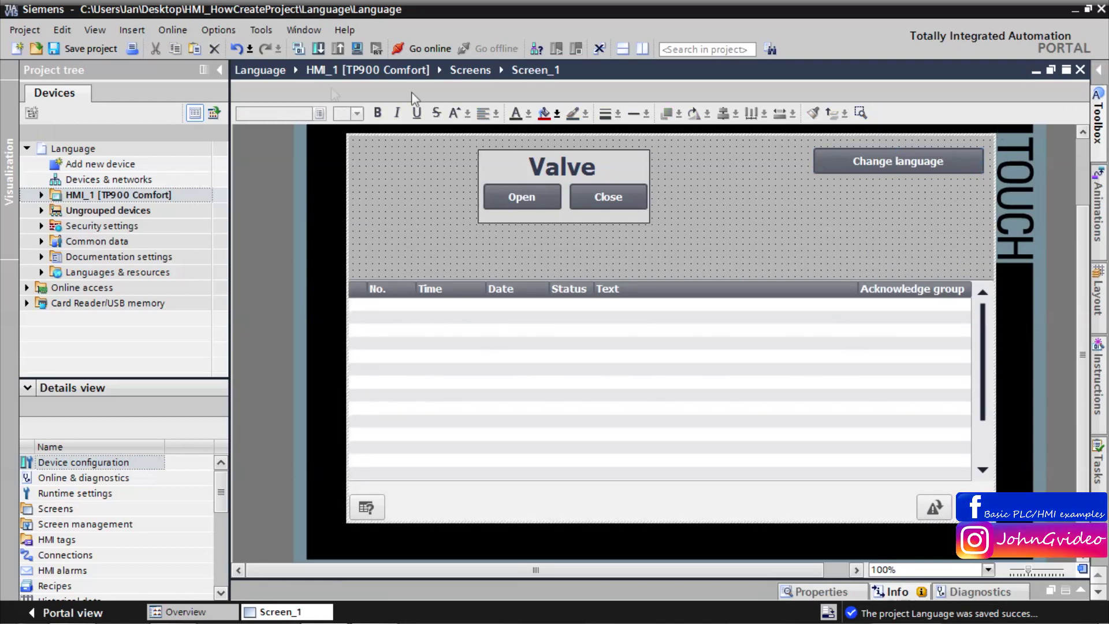
pyautogui.click(218, 71)
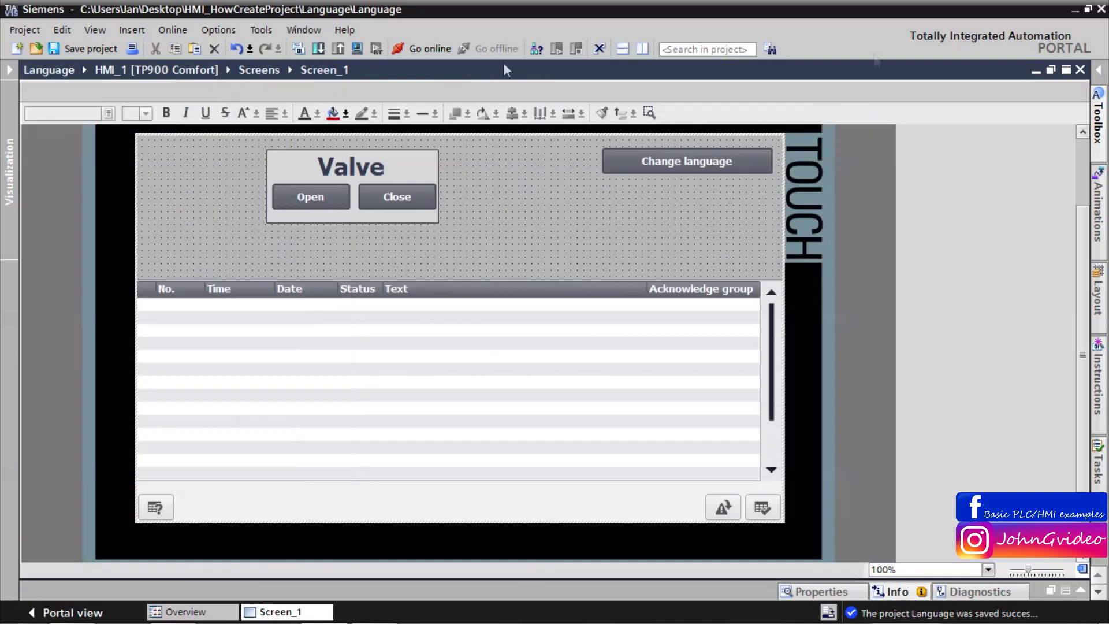
pyautogui.click(1096, 68)
pyautogui.click(869, 135)
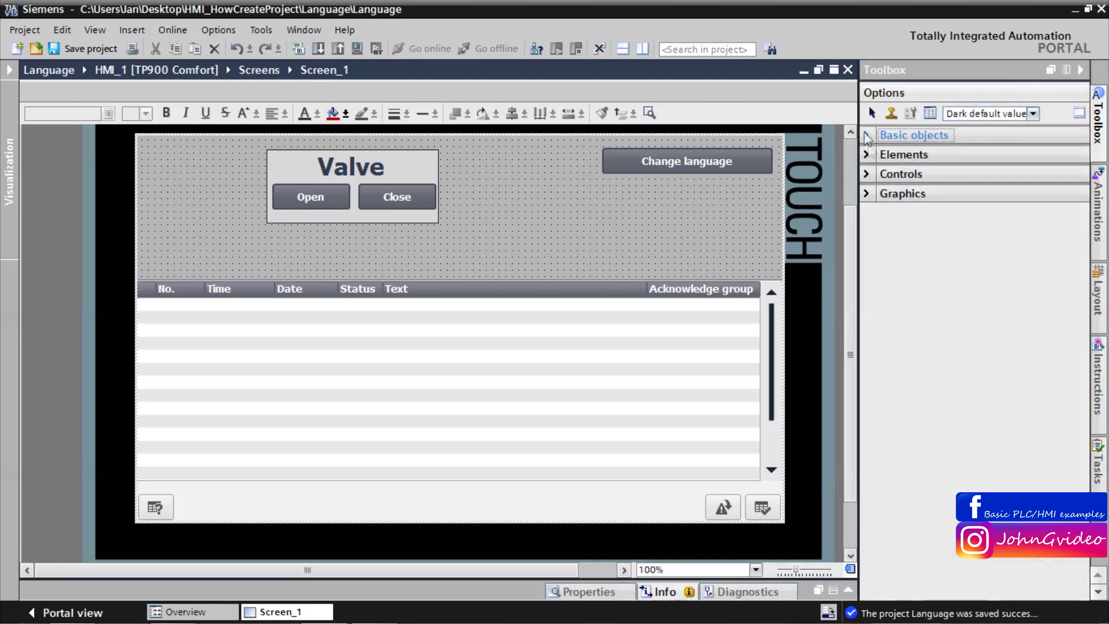
pyautogui.click(869, 155)
pyautogui.moveTo(604, 187); pyautogui.dragTo(680, 211)
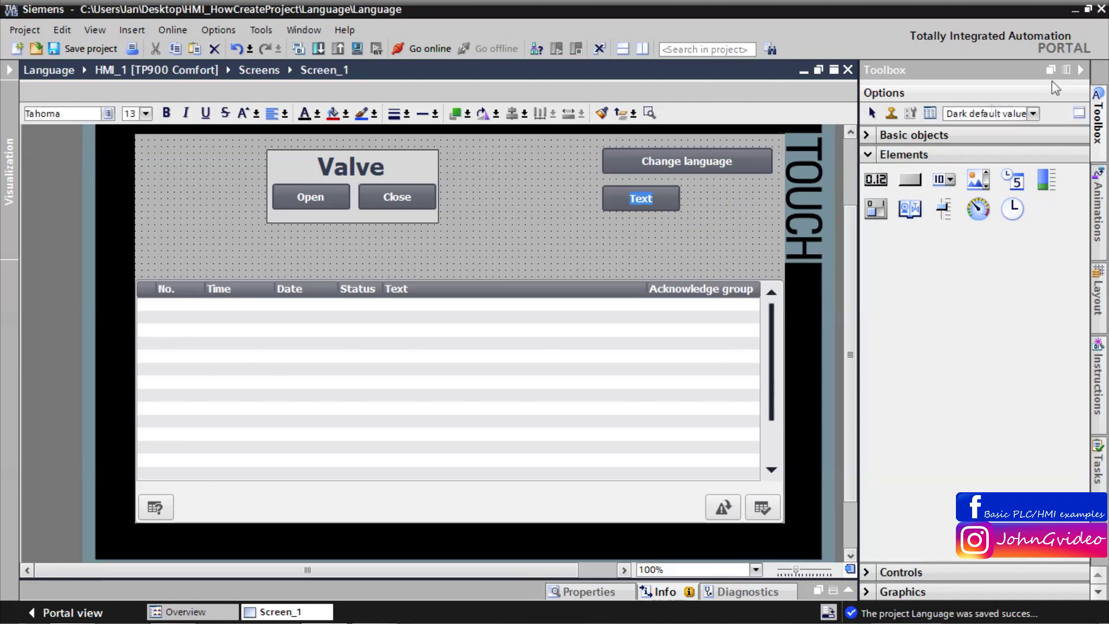
pyautogui.click(1081, 71)
pyautogui.click(652, 196)
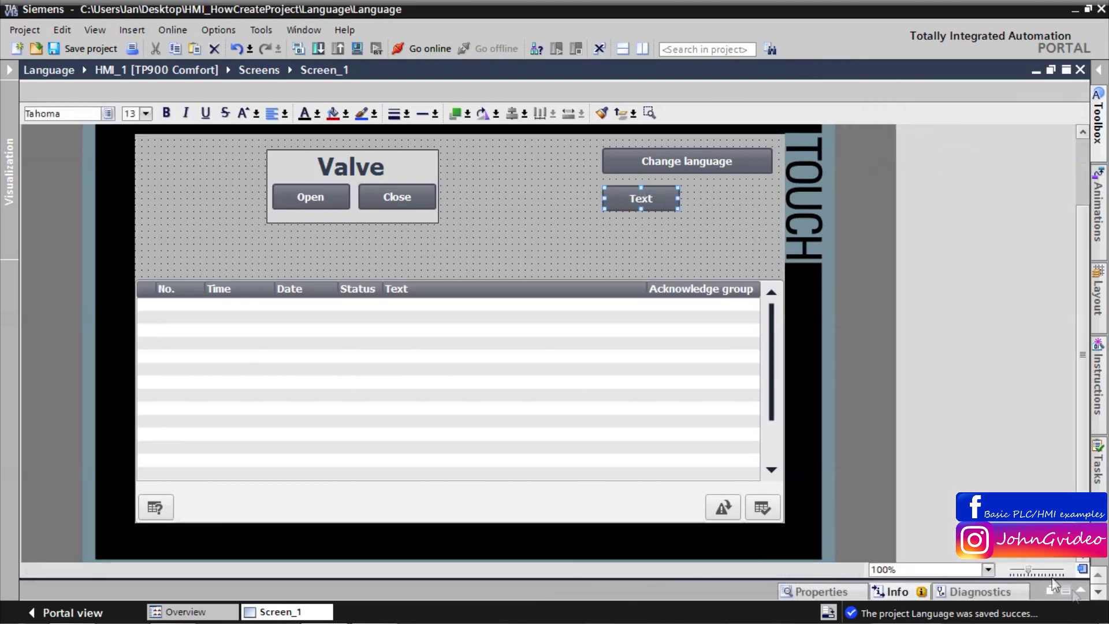
pyautogui.click(1082, 591)
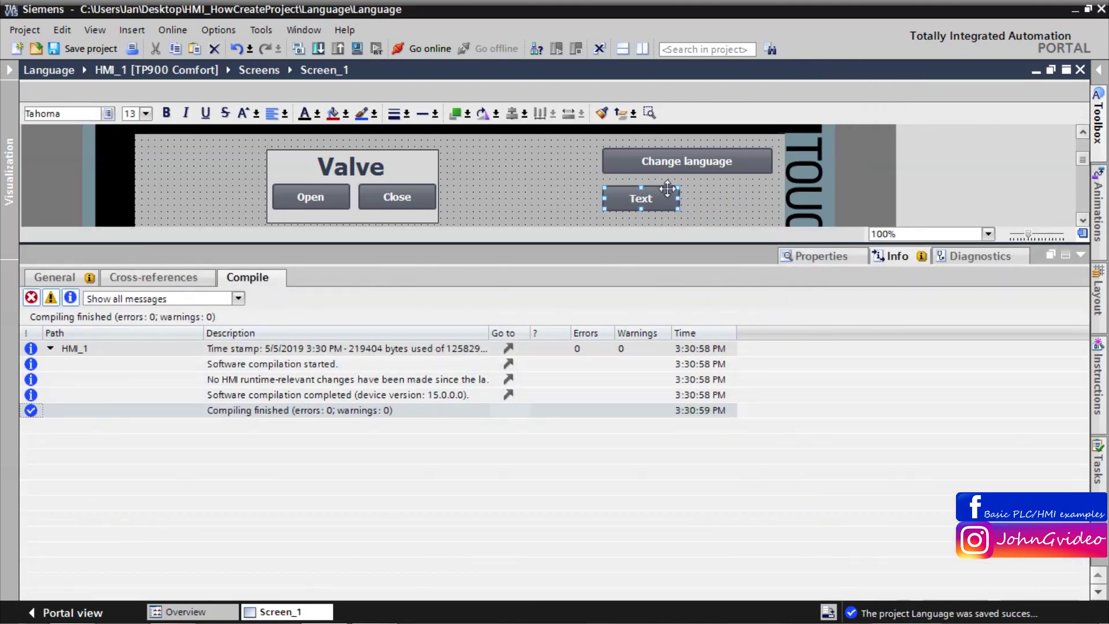
pyautogui.moveTo(680, 198); pyautogui.dragTo(650, 198)
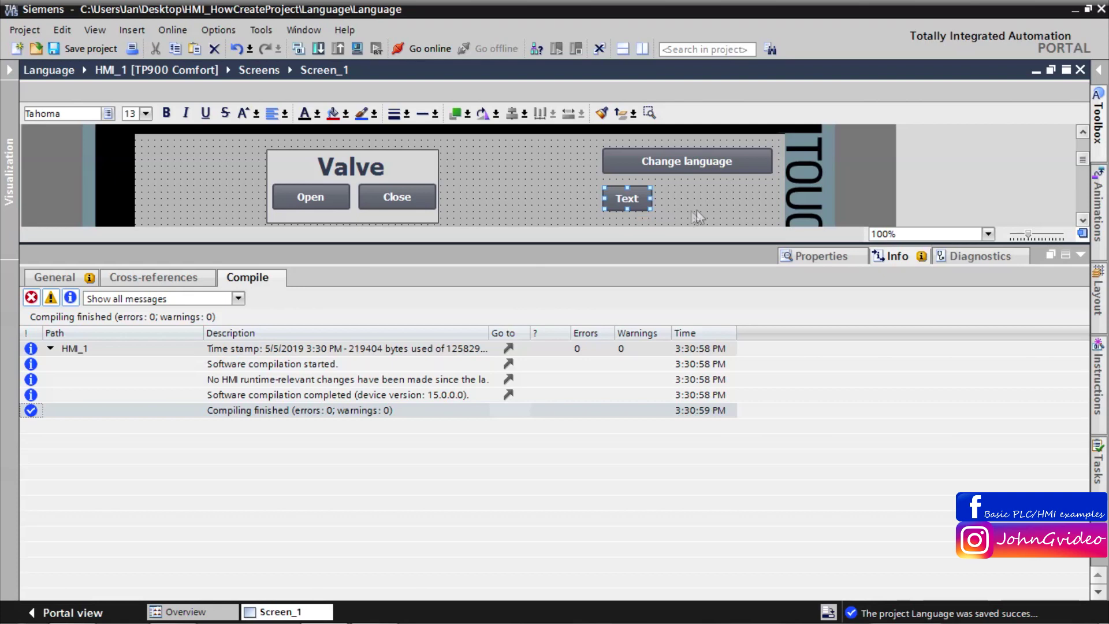
# Duplicate the small Text button and place the copy beside it in the same row
pyautogui.rightClick(627, 198)
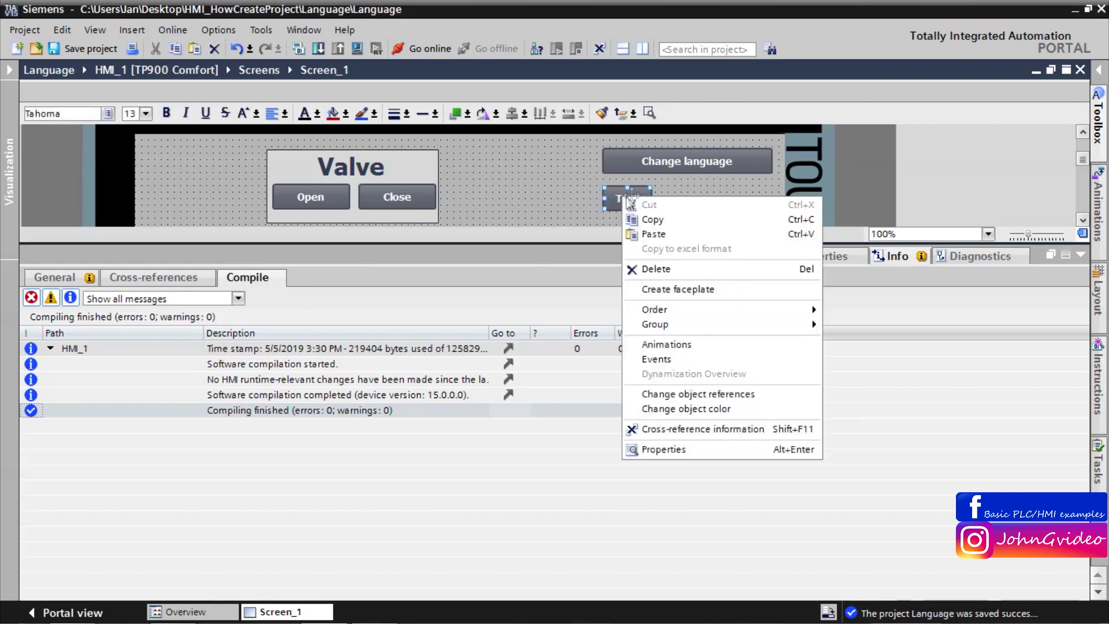
pyautogui.click(653, 219)
pyautogui.rightClick(676, 199)
pyautogui.click(702, 220)
pyautogui.moveTo(626, 202); pyautogui.dragTo(686, 196)
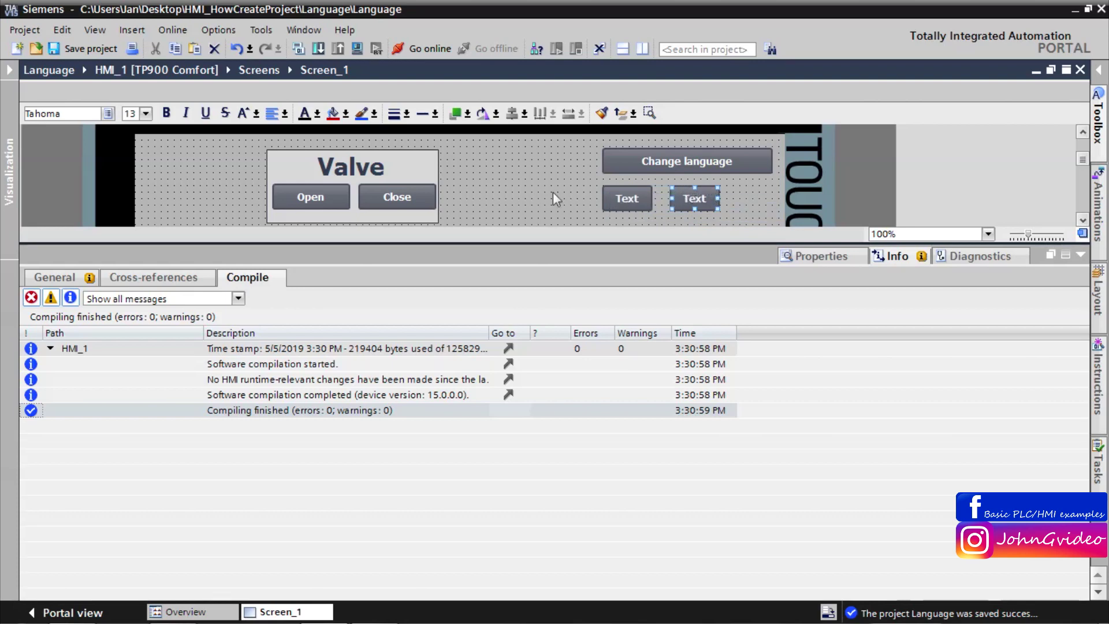
# Paste a third Text button at the end of the row, flush with Change language, and even out the middle button's spacing
pyautogui.rightClick(573, 196)
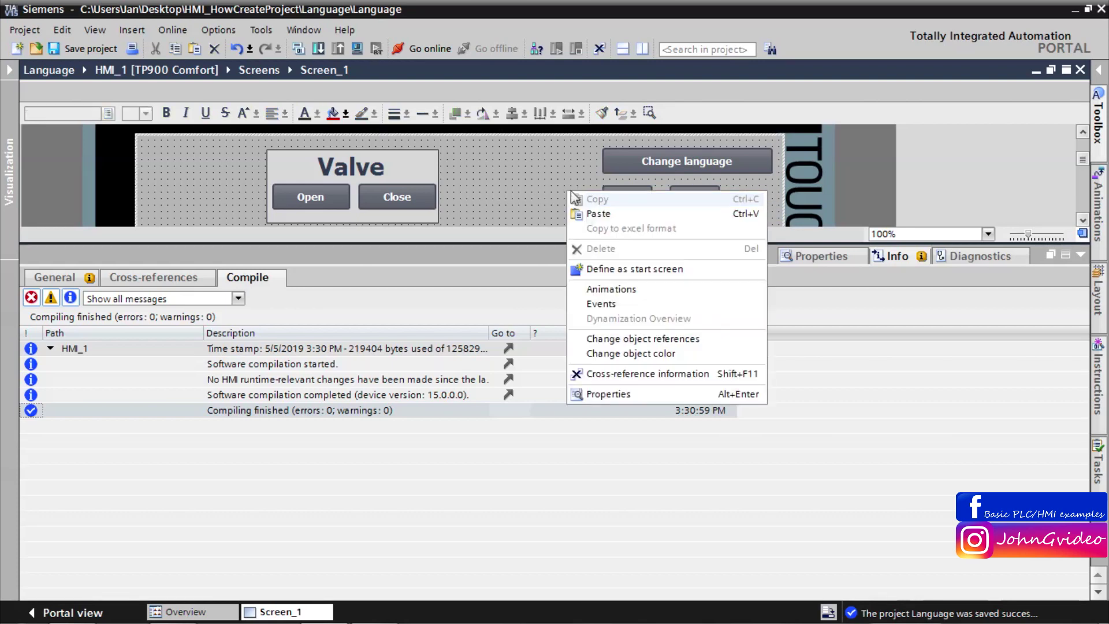
pyautogui.click(601, 213)
pyautogui.moveTo(753, 199); pyautogui.dragTo(741, 198)
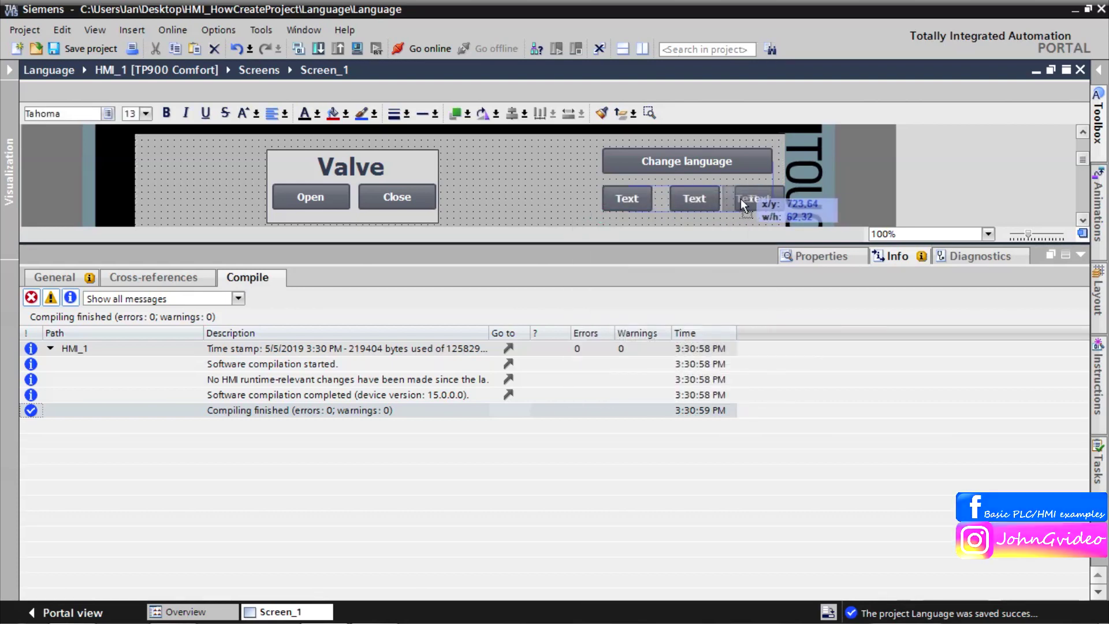
pyautogui.click(698, 198)
pyautogui.moveTo(698, 199); pyautogui.dragTo(694, 198)
# Set the first small button to Graphic mode and enable a separate graphic for its pressed state
pyautogui.click(627, 203)
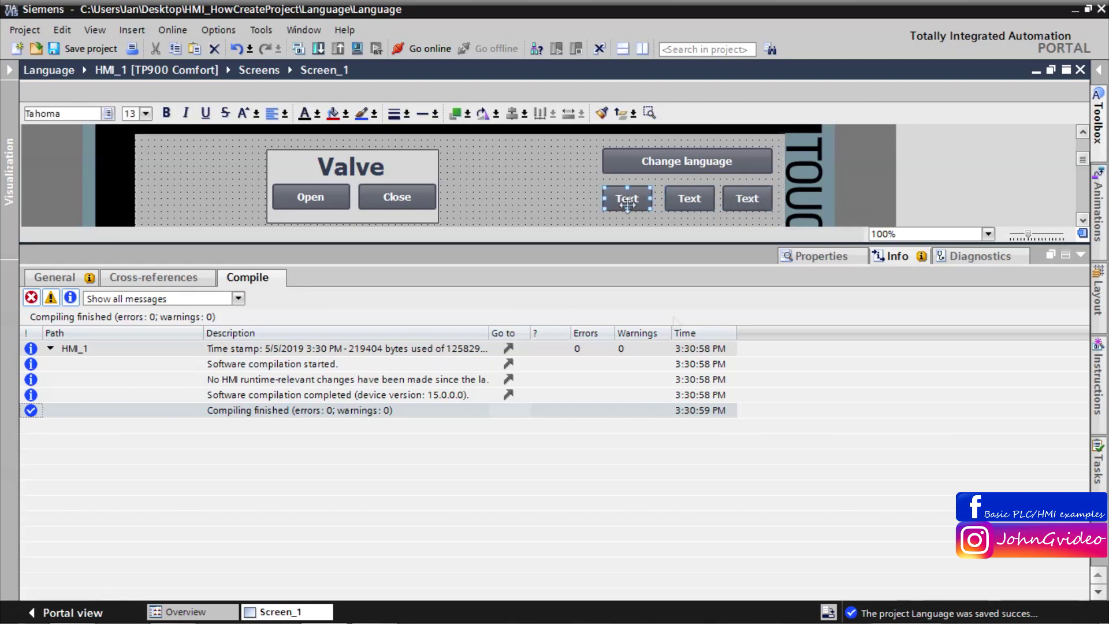
pyautogui.click(820, 256)
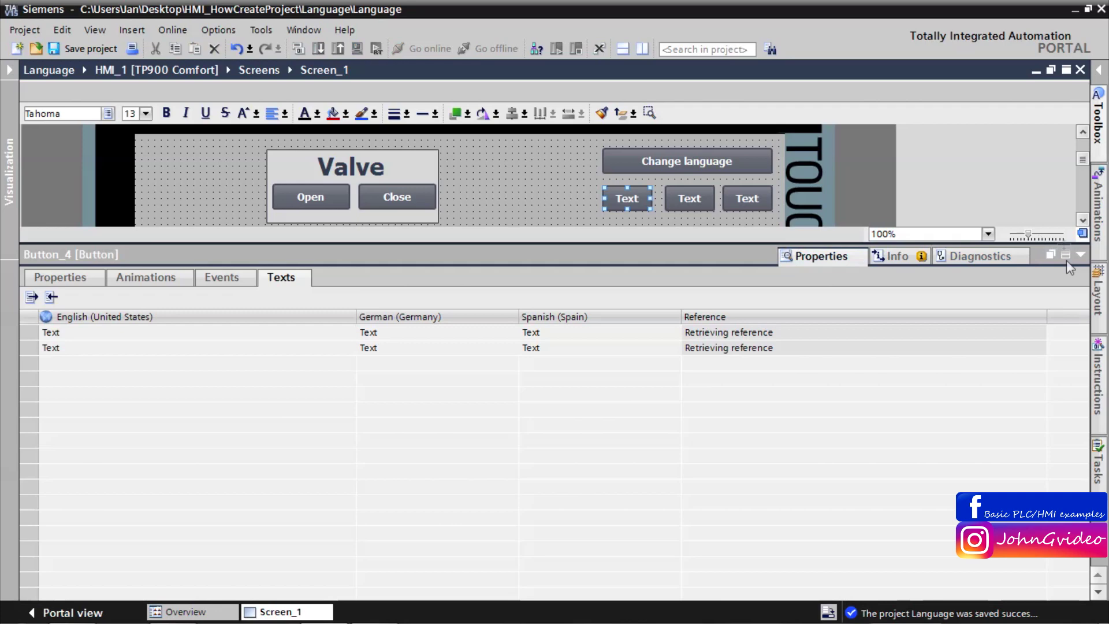
pyautogui.click(54, 277)
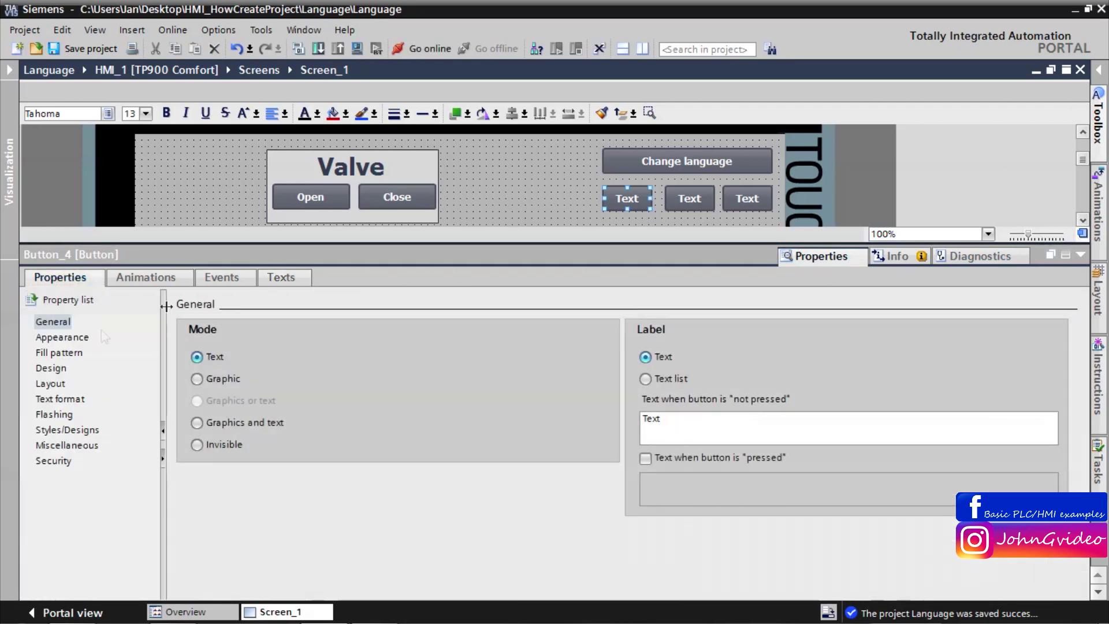
pyautogui.click(197, 379)
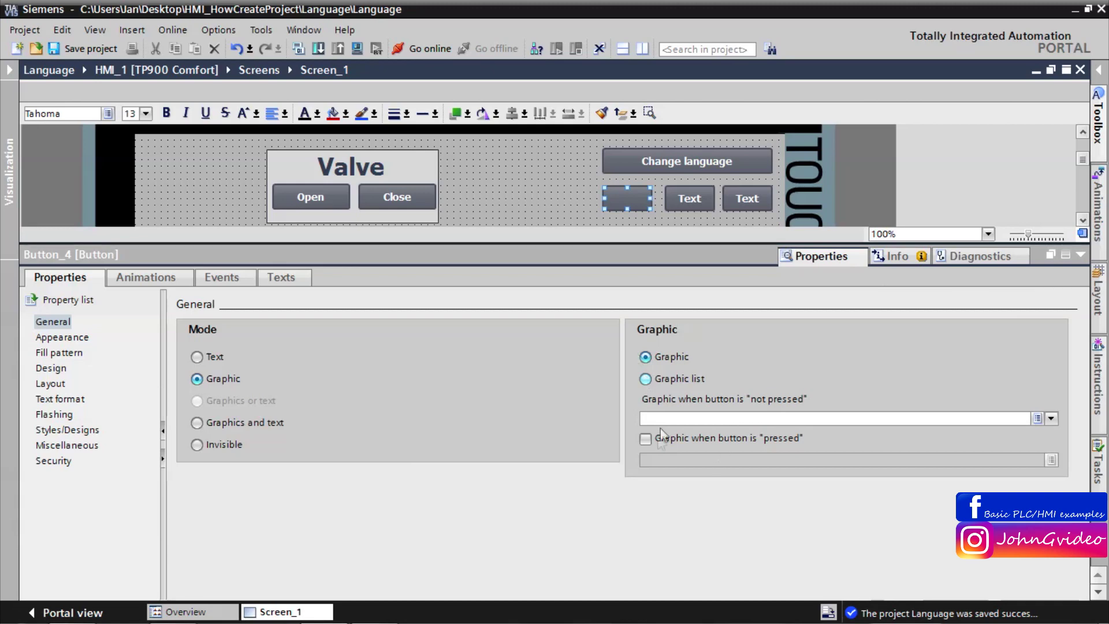
pyautogui.click(646, 438)
# Assign the United States flag from the Flag graphics [EMF] collection to the first small button's not pressed and pressed states
pyautogui.click(1098, 110)
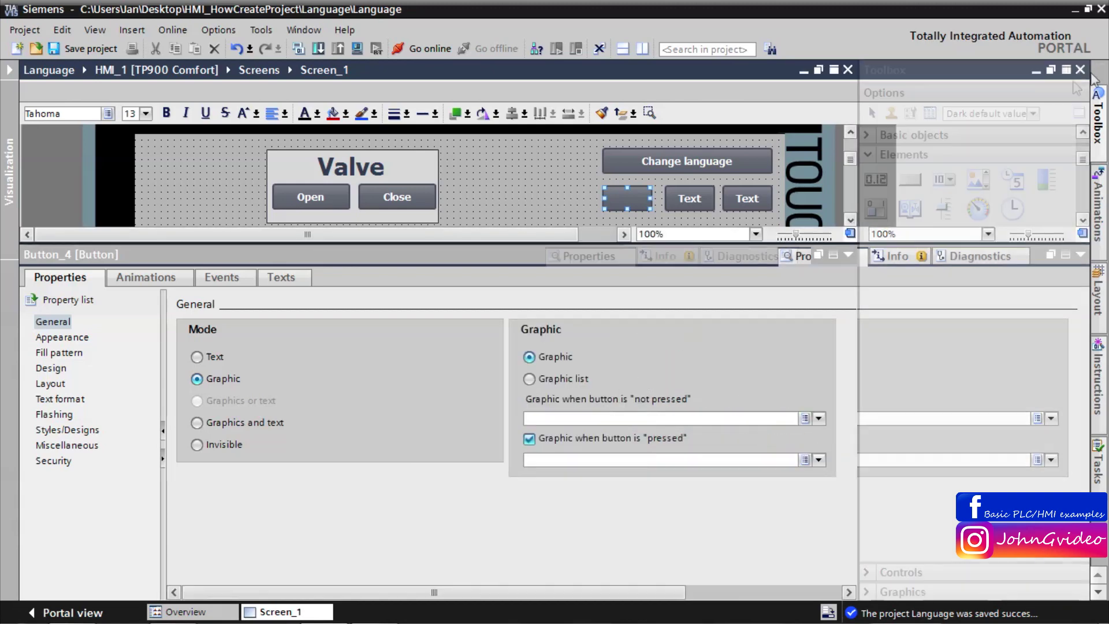
pyautogui.click(868, 155)
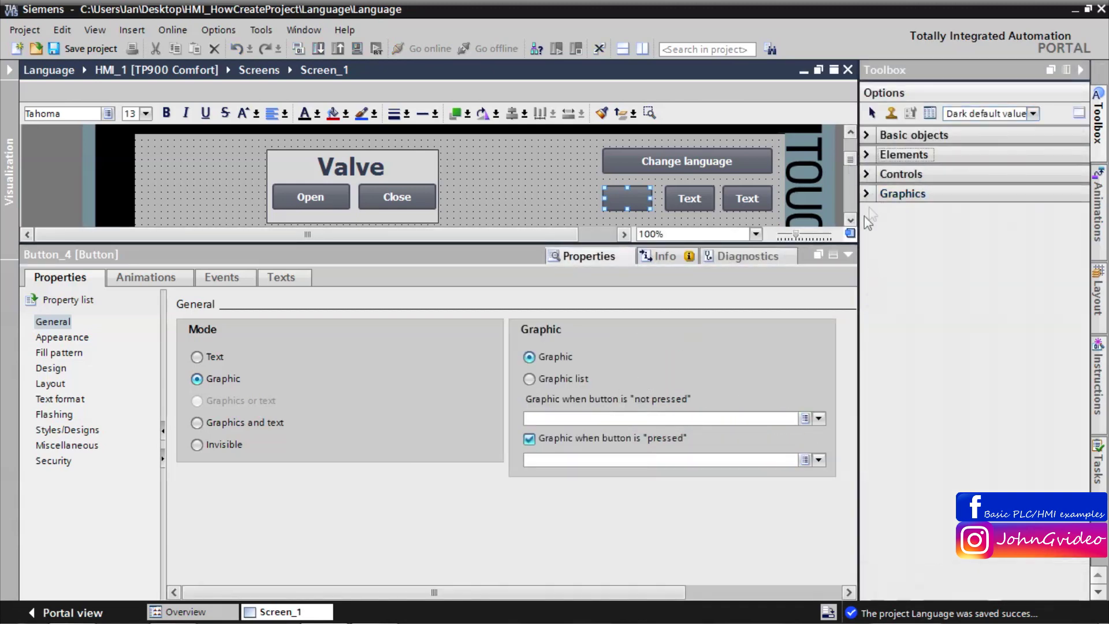
pyautogui.click(868, 194)
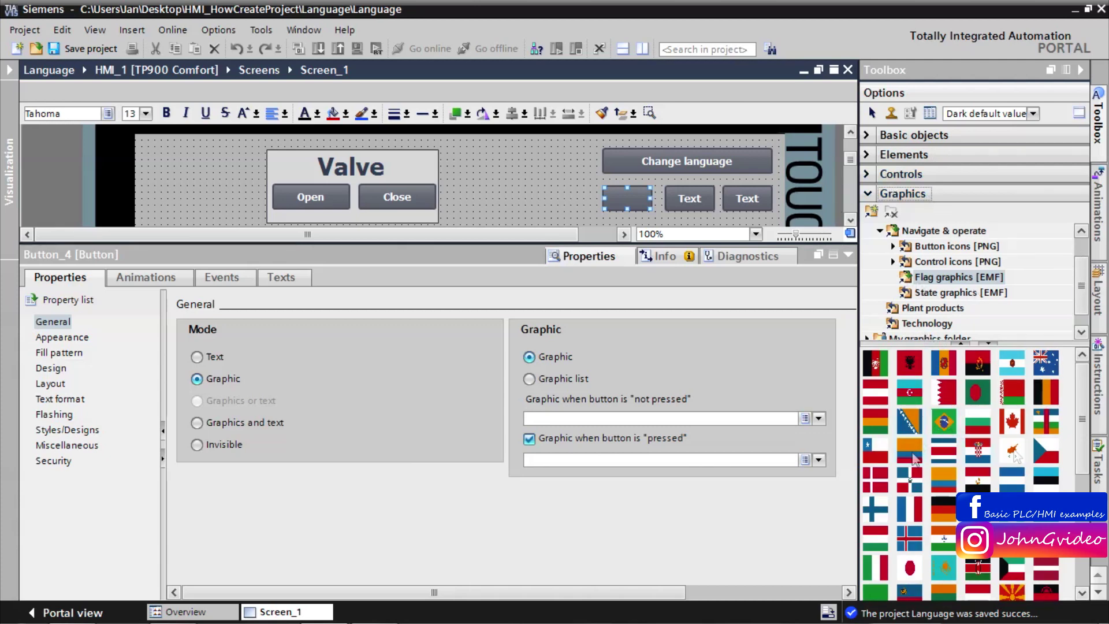
pyautogui.moveTo(1082, 418); pyautogui.dragTo(1083, 509)
pyautogui.moveTo(1055, 562); pyautogui.dragTo(705, 425)
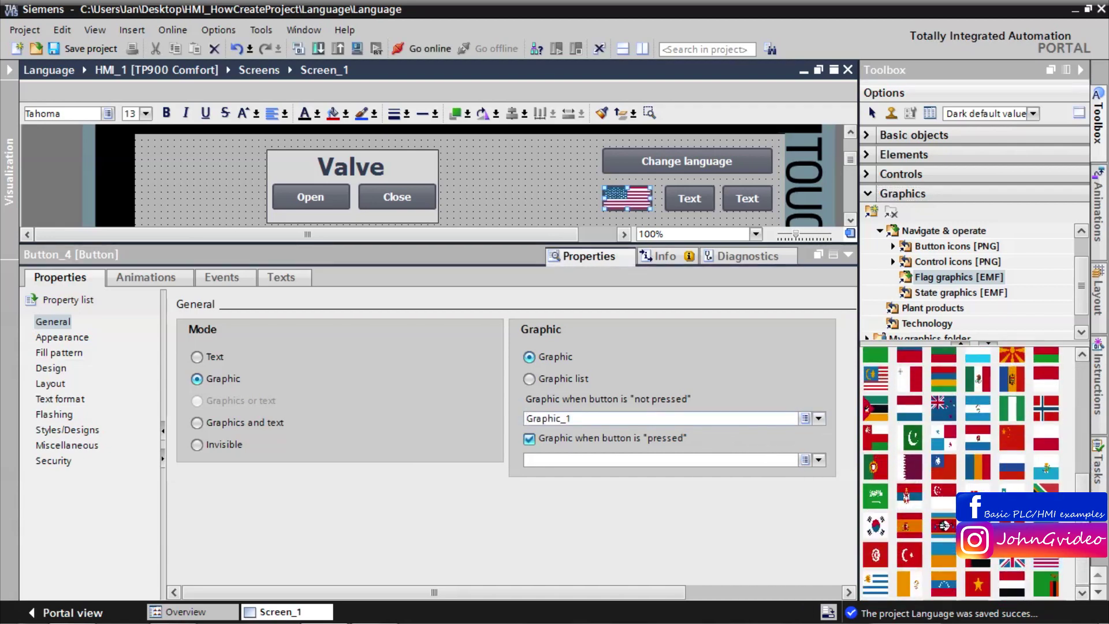
pyautogui.moveTo(1047, 561); pyautogui.dragTo(693, 465)
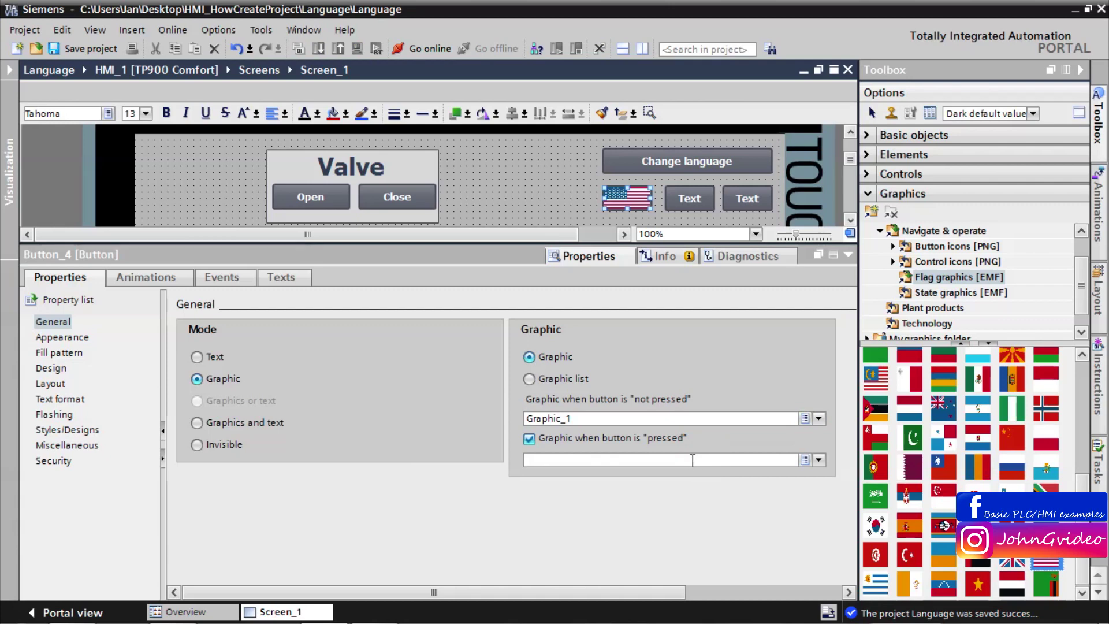
# Set the middle small button to Graphic mode with the German flag for both its not pressed and pressed states
pyautogui.click(689, 198)
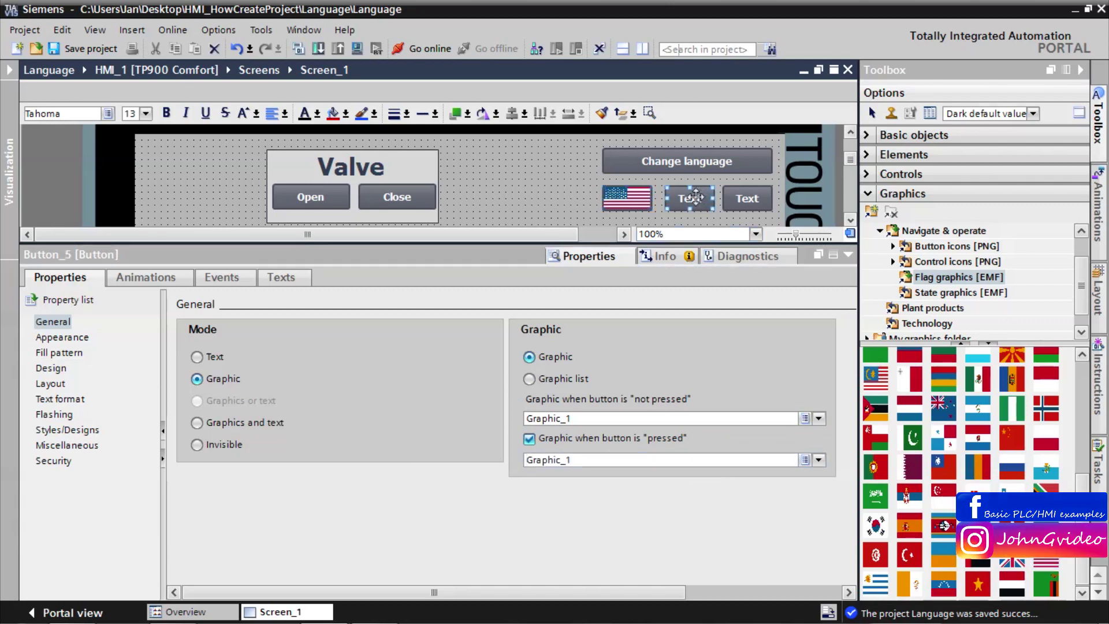
pyautogui.click(198, 379)
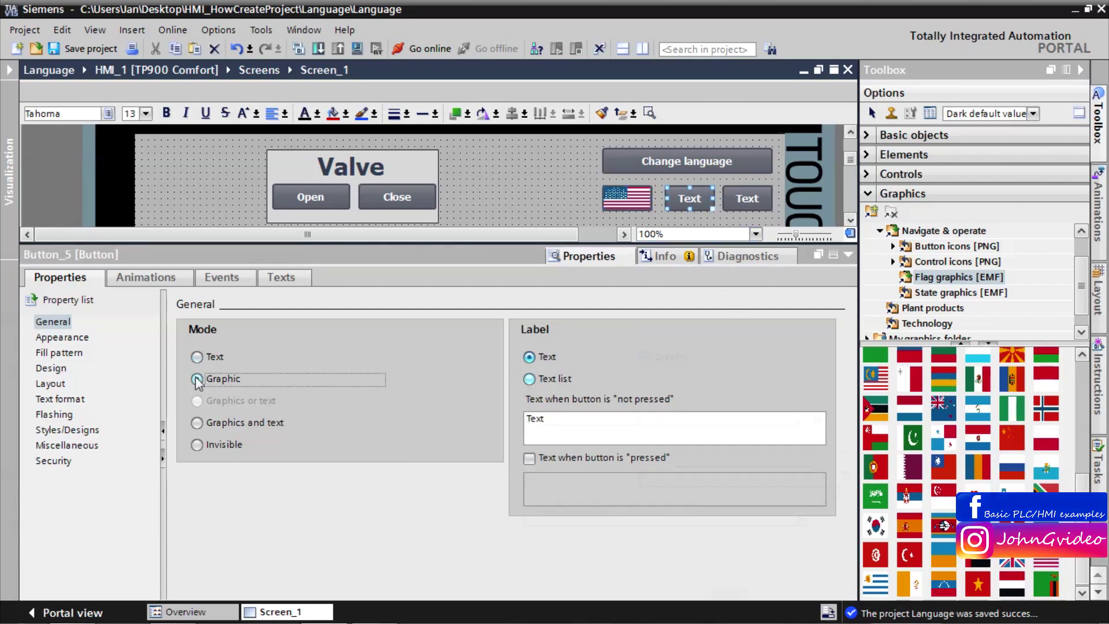
pyautogui.scroll(5, 944, 475)
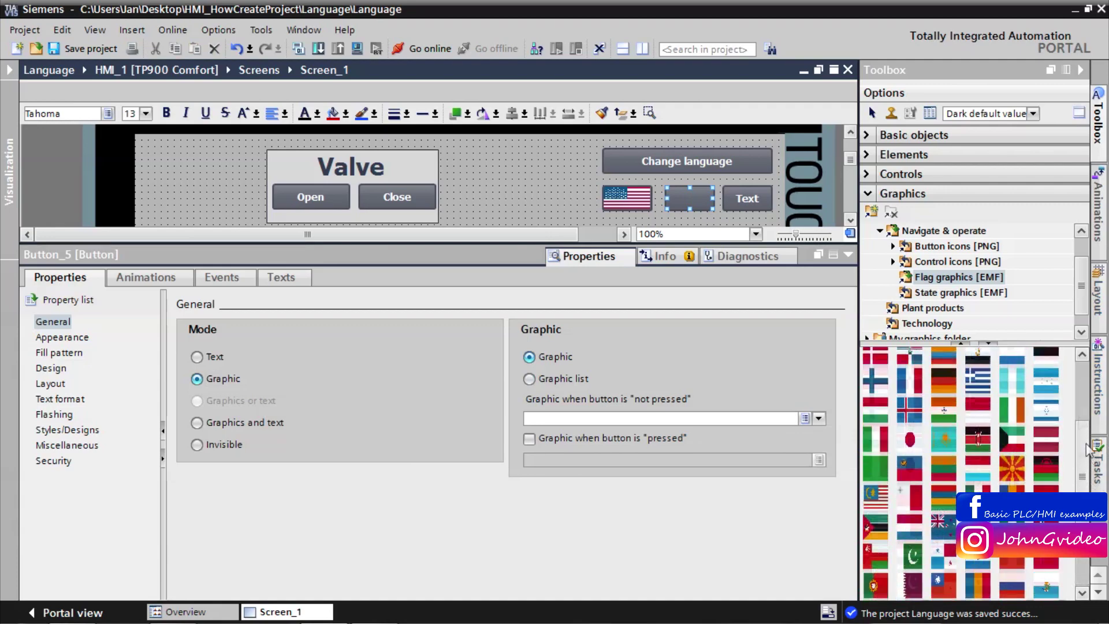
pyautogui.moveTo(945, 475); pyautogui.dragTo(774, 427)
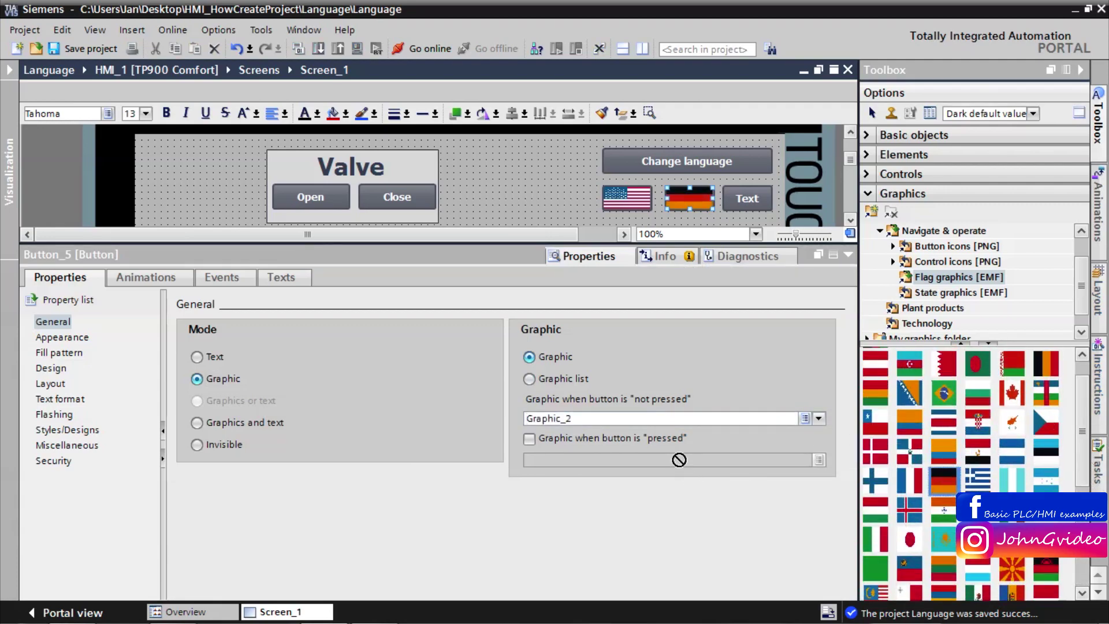
pyautogui.click(529, 439)
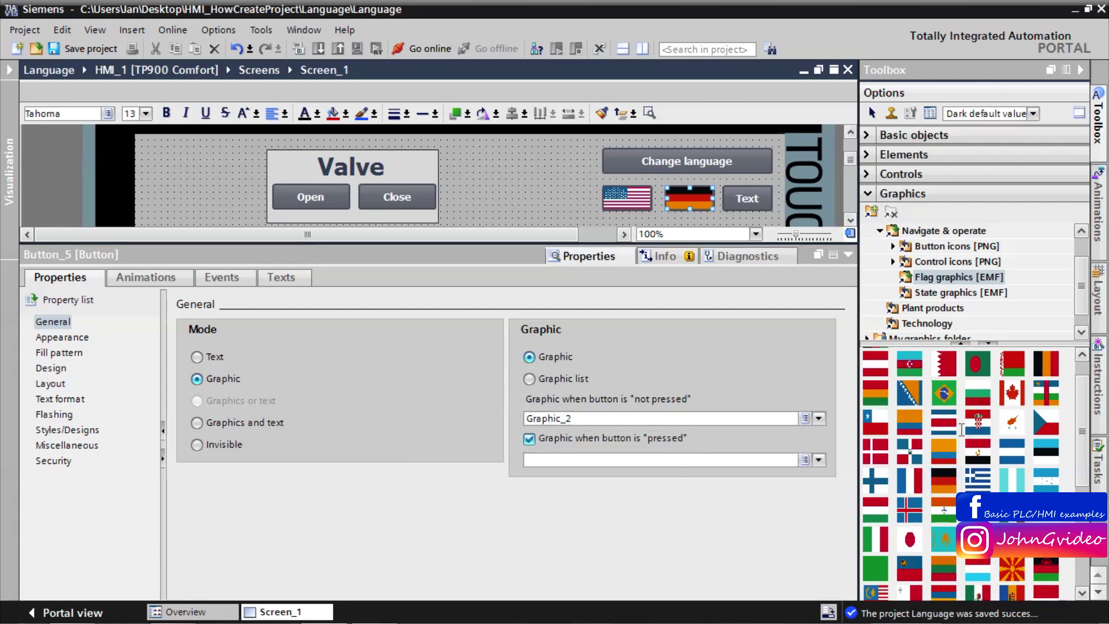
pyautogui.moveTo(944, 480); pyautogui.dragTo(733, 457)
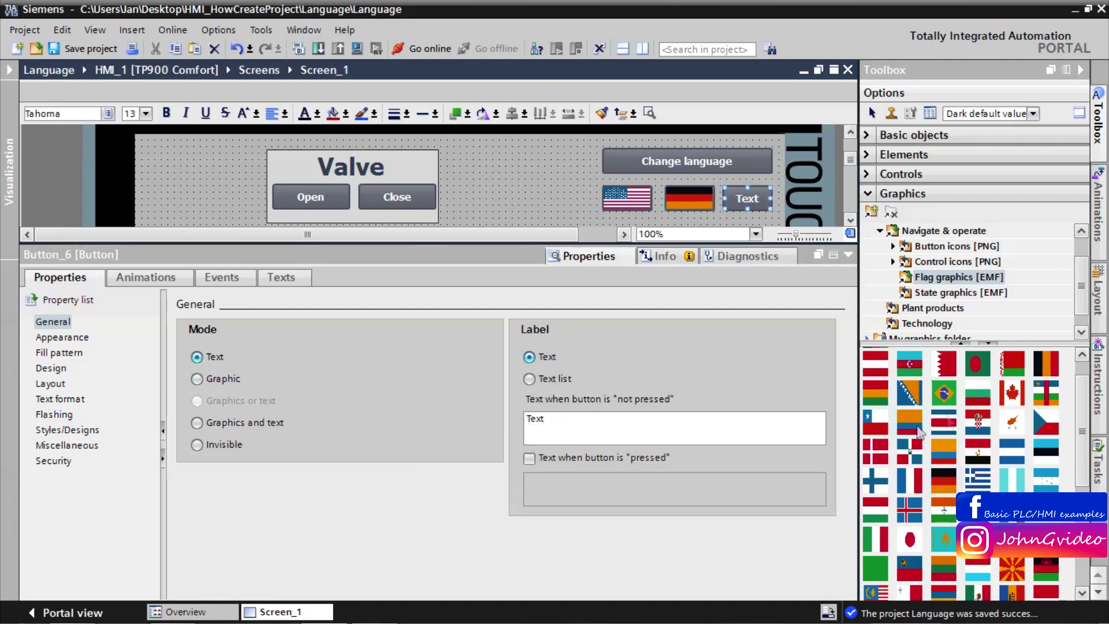
# Set the last small button to Graphic mode with the Spanish flag for both its not pressed and pressed states
pyautogui.scroll(1, 1079, 434)
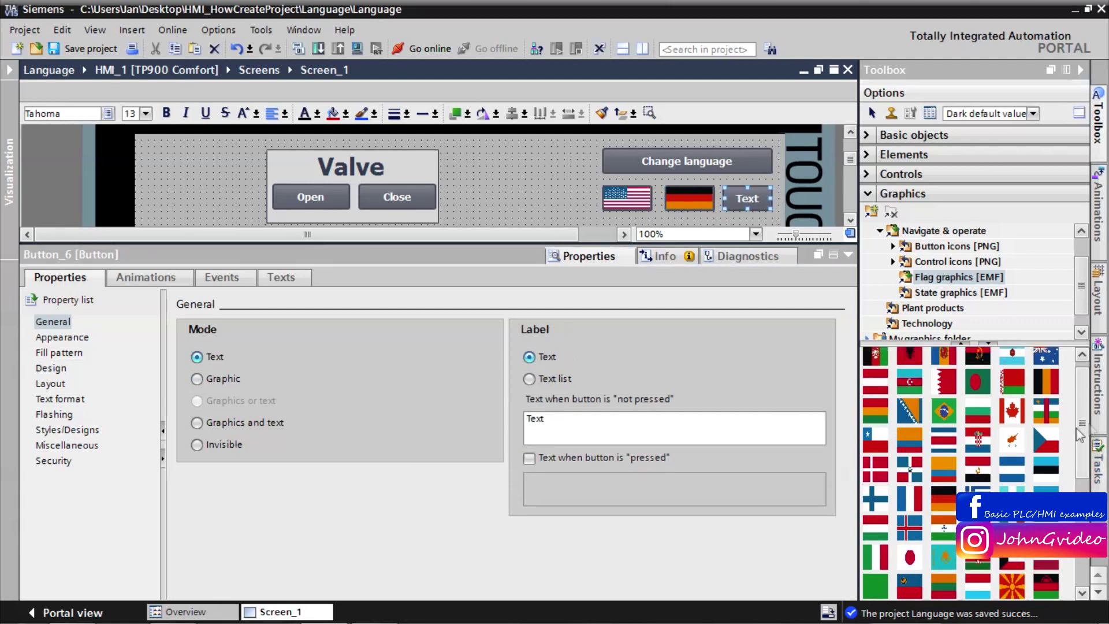
pyautogui.scroll(-3, 1082, 431)
pyautogui.scroll(-9, 1082, 450)
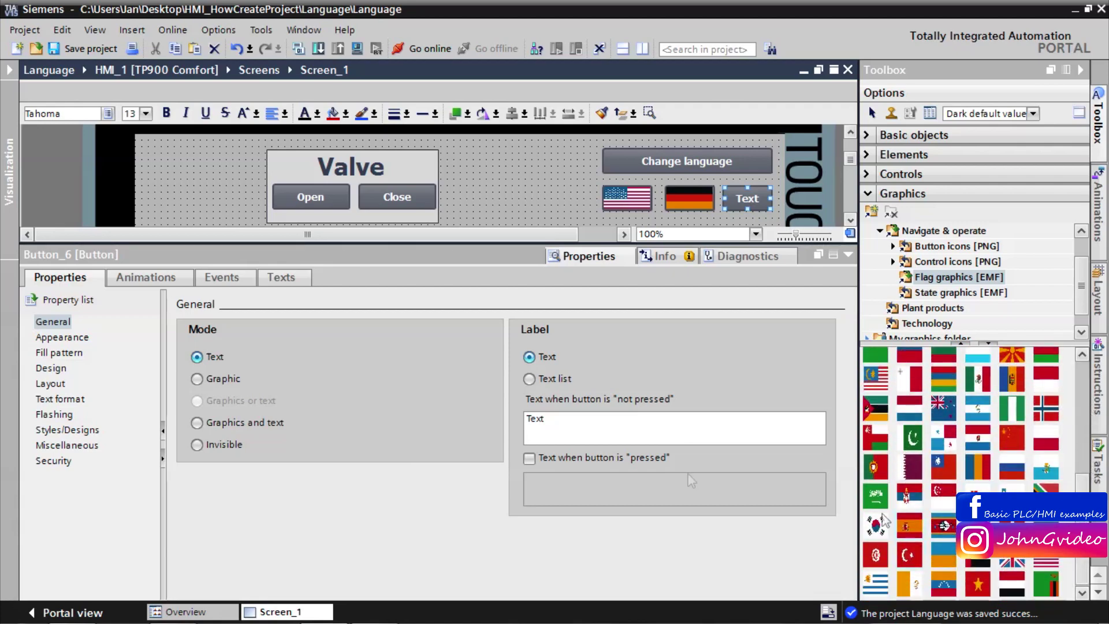
pyautogui.click(196, 379)
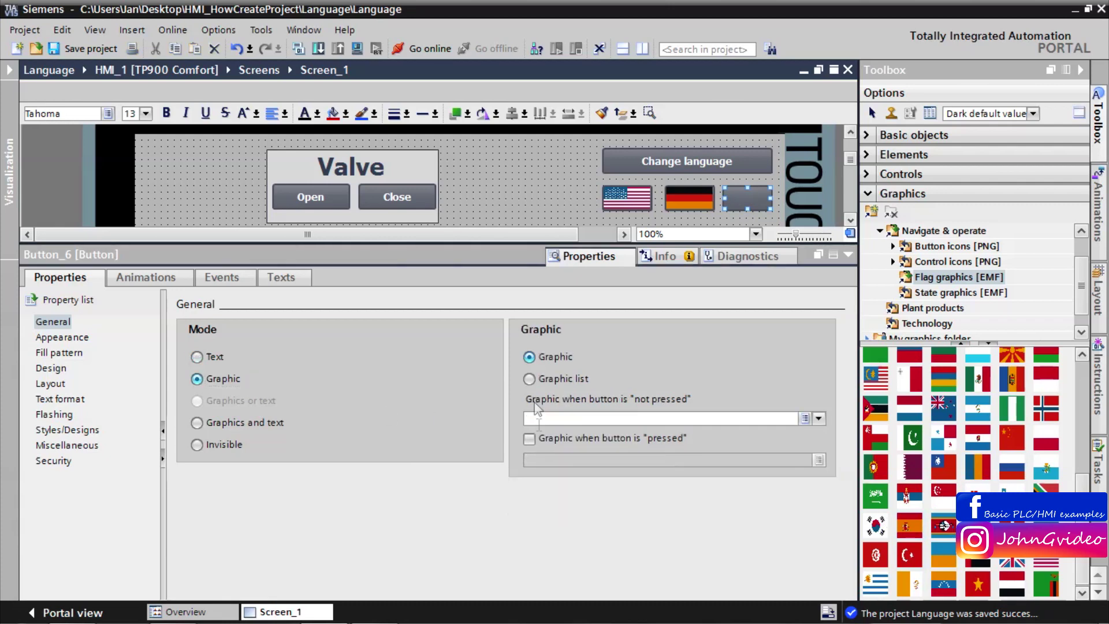
pyautogui.click(529, 438)
pyautogui.moveTo(910, 525); pyautogui.dragTo(699, 441)
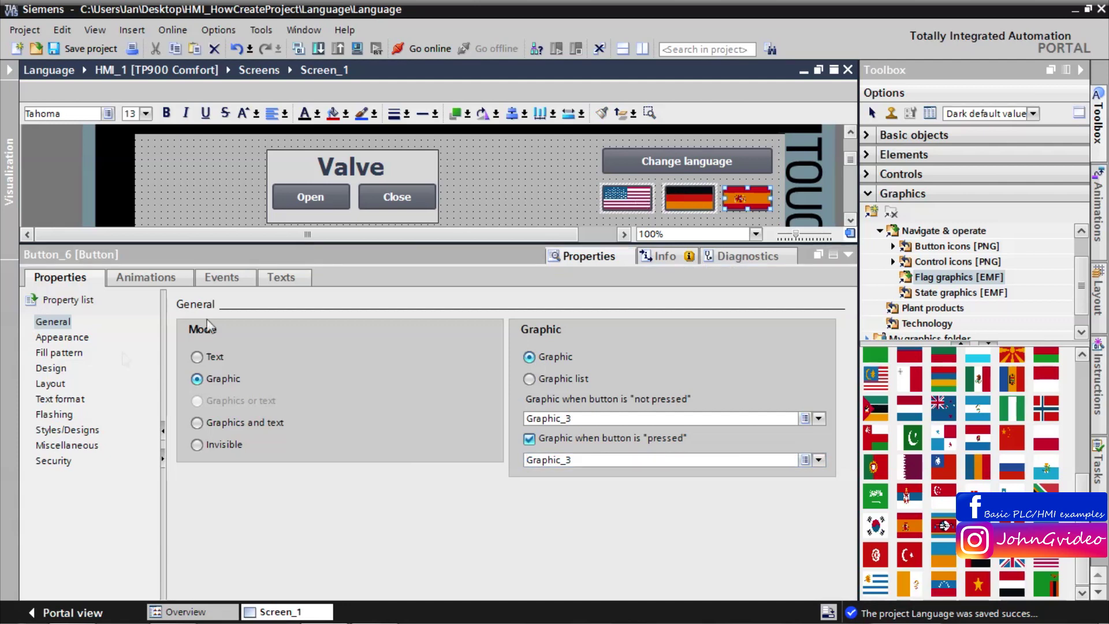
# Set the border width of the three flag buttons to 0
pyautogui.click(44, 339)
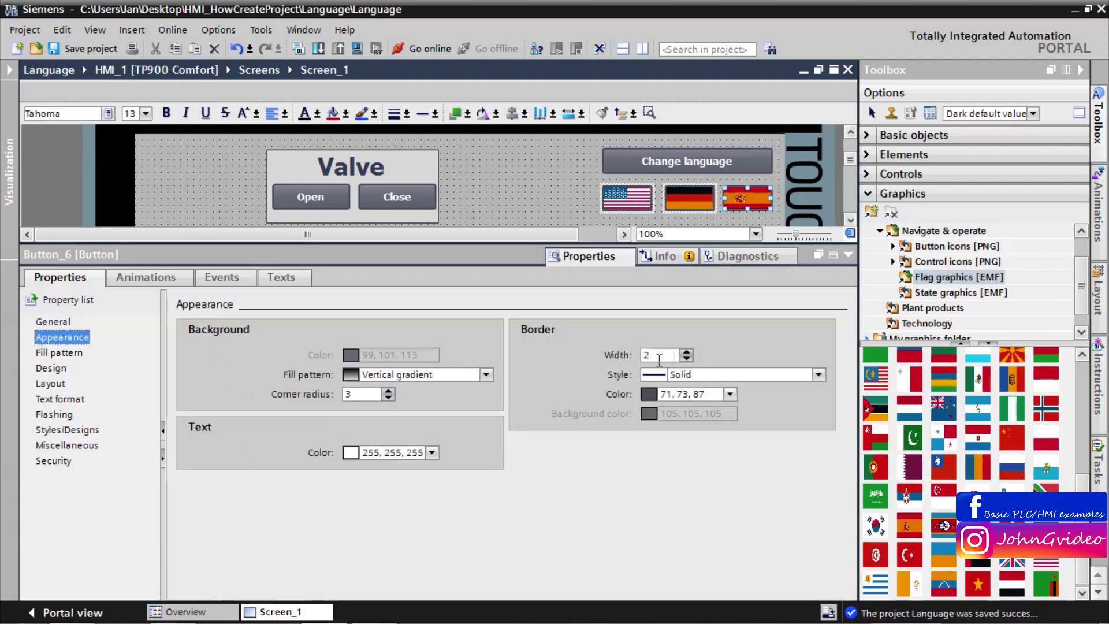
pyautogui.click(687, 359)
pyautogui.click(687, 359)
pyautogui.click(549, 191)
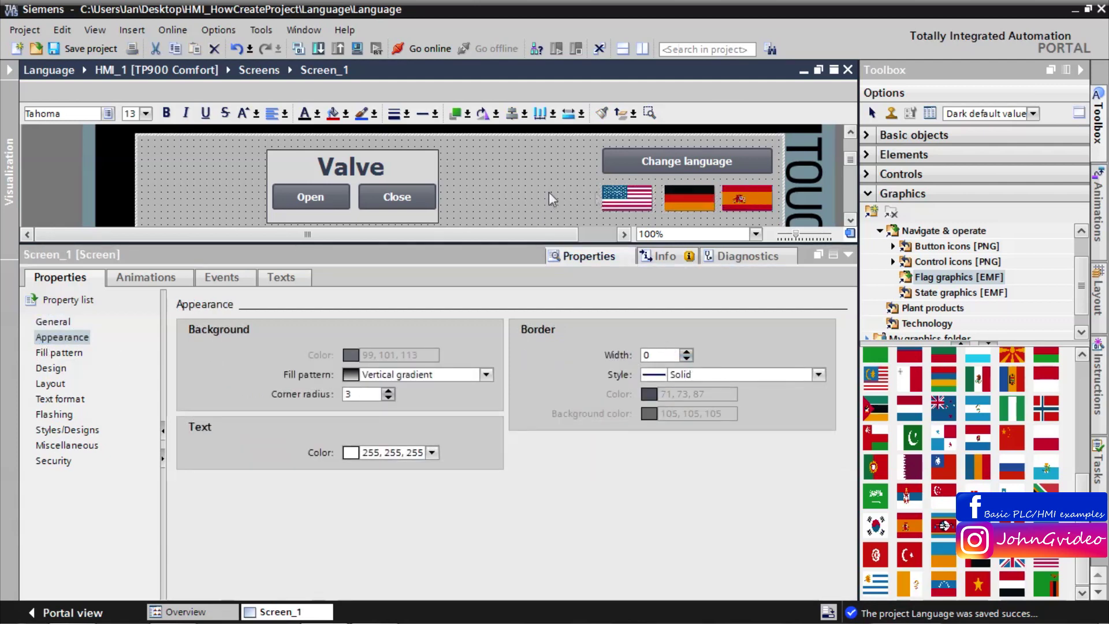
# Add the SetLanguage function to the Press event of the United States flag button
pyautogui.click(627, 198)
pyautogui.click(221, 277)
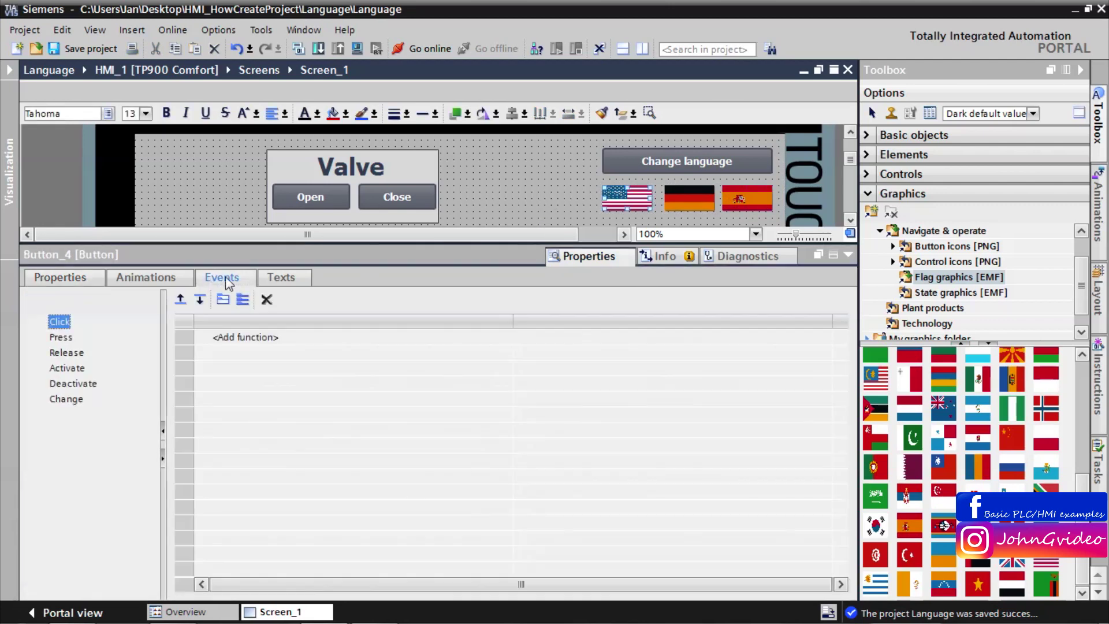
pyautogui.click(60, 337)
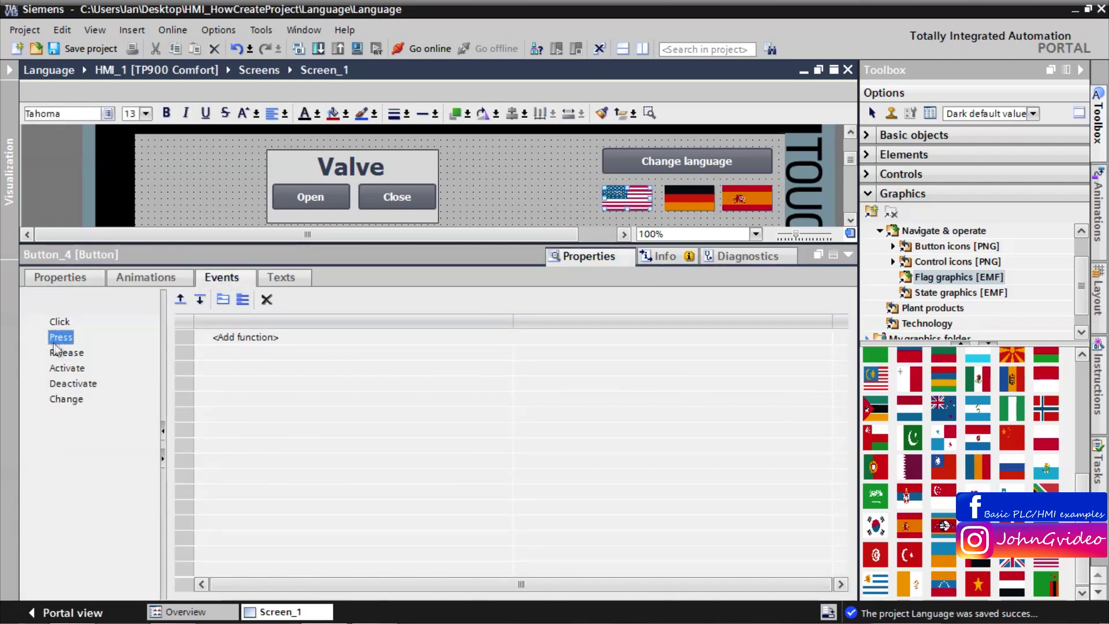
pyautogui.click(260, 338)
pyautogui.write('ser')
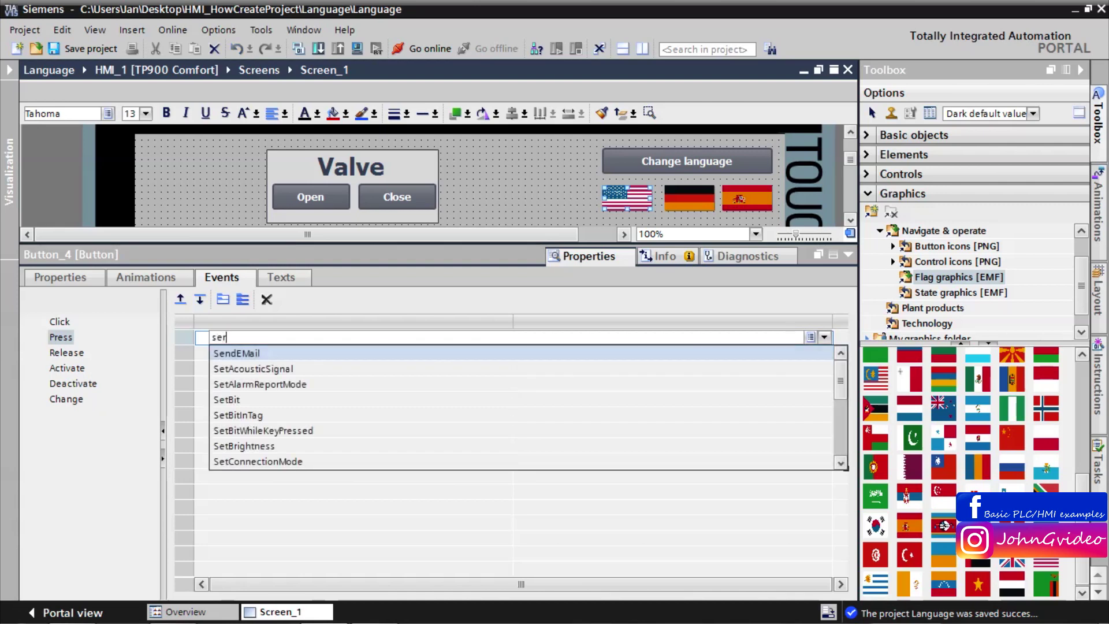
pyautogui.write('la')
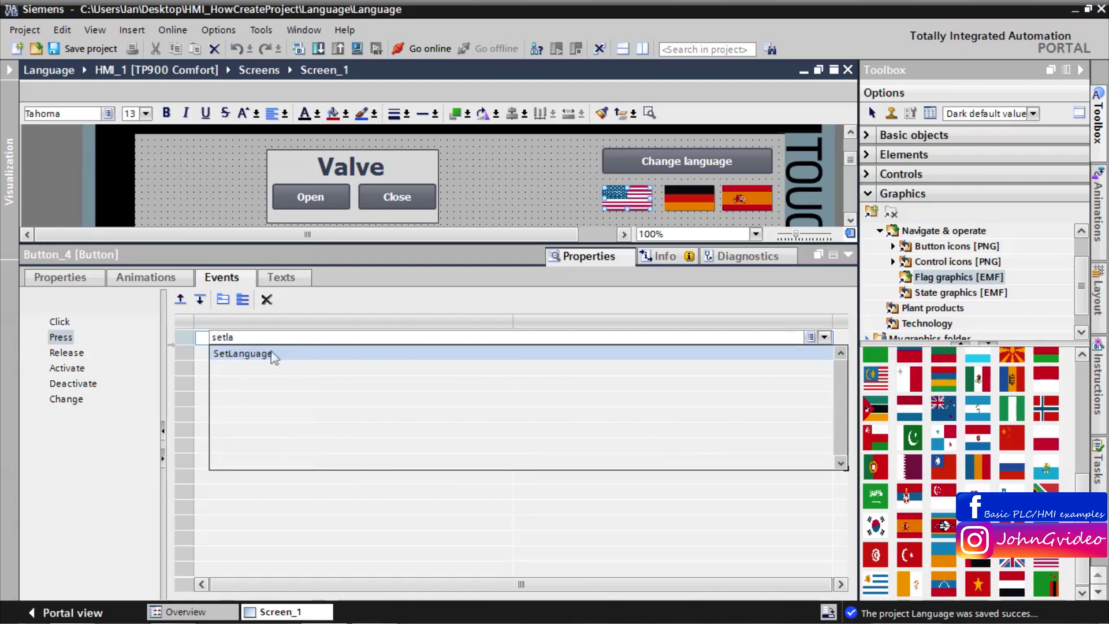
pyautogui.click(217, 353)
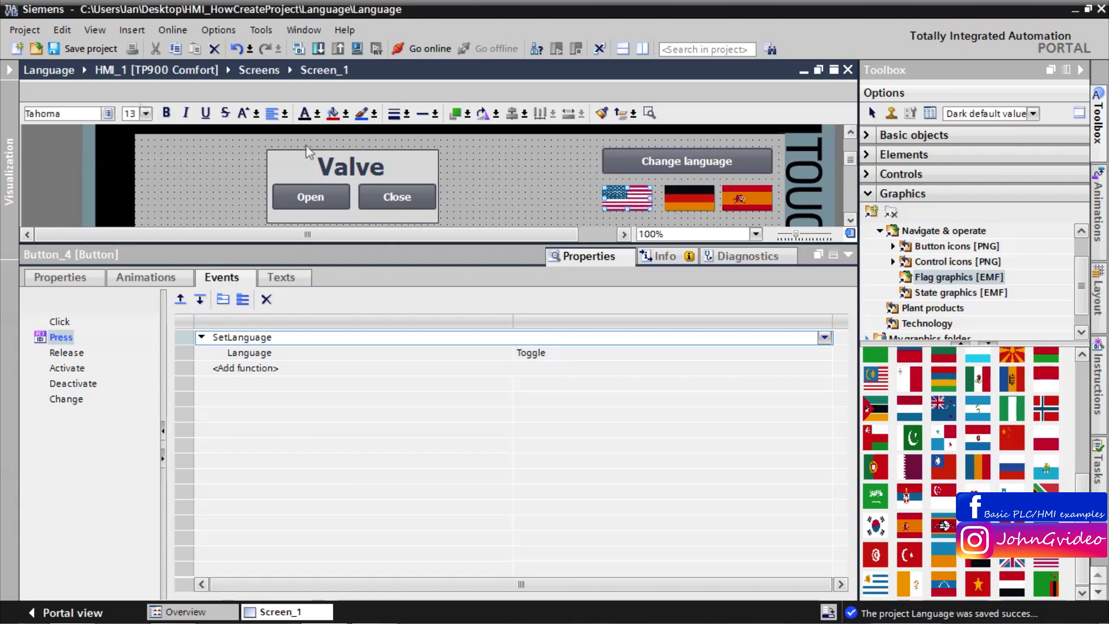
# Open HMI_1's Runtime settings at Language & font and examine the order numbers of the runtime languages
pyautogui.click(12, 68)
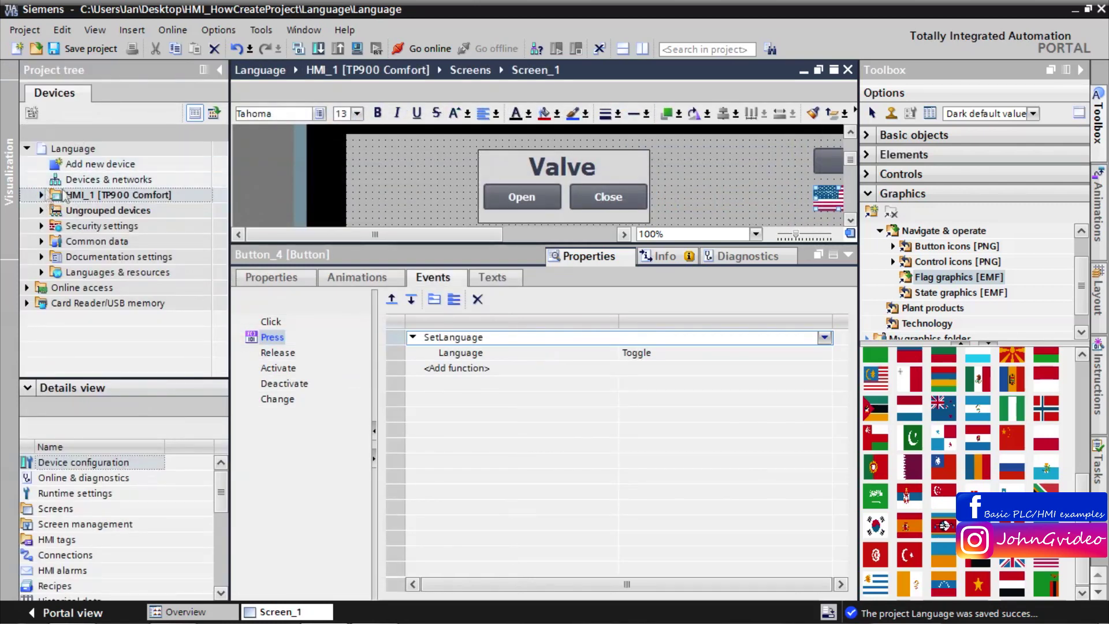
pyautogui.click(41, 195)
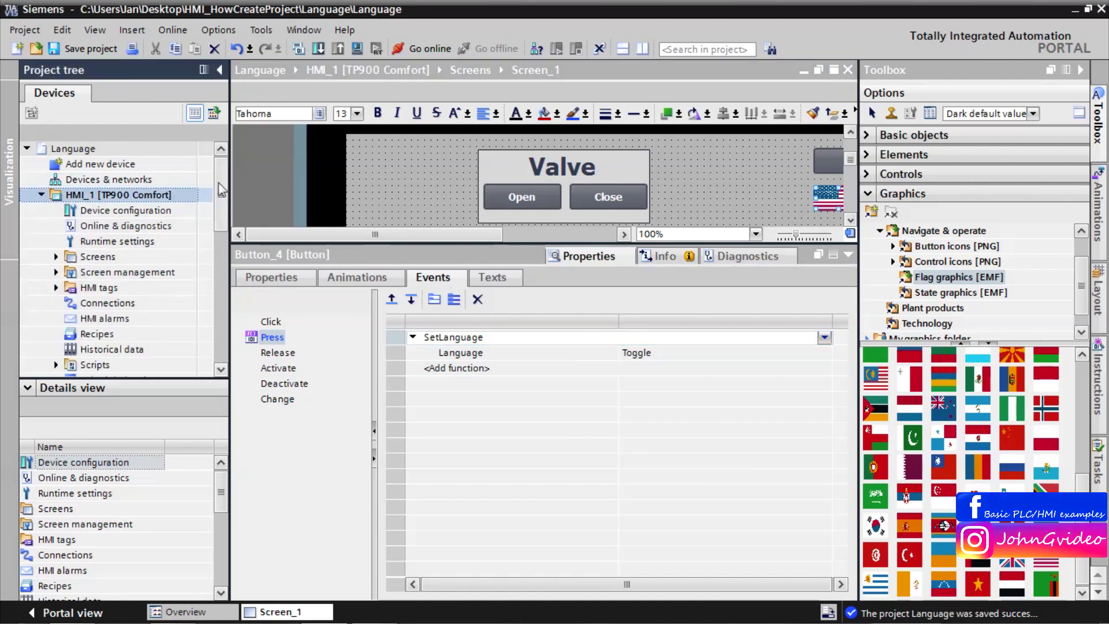
pyautogui.scroll(-2, 219, 182)
pyautogui.doubleClick(117, 211)
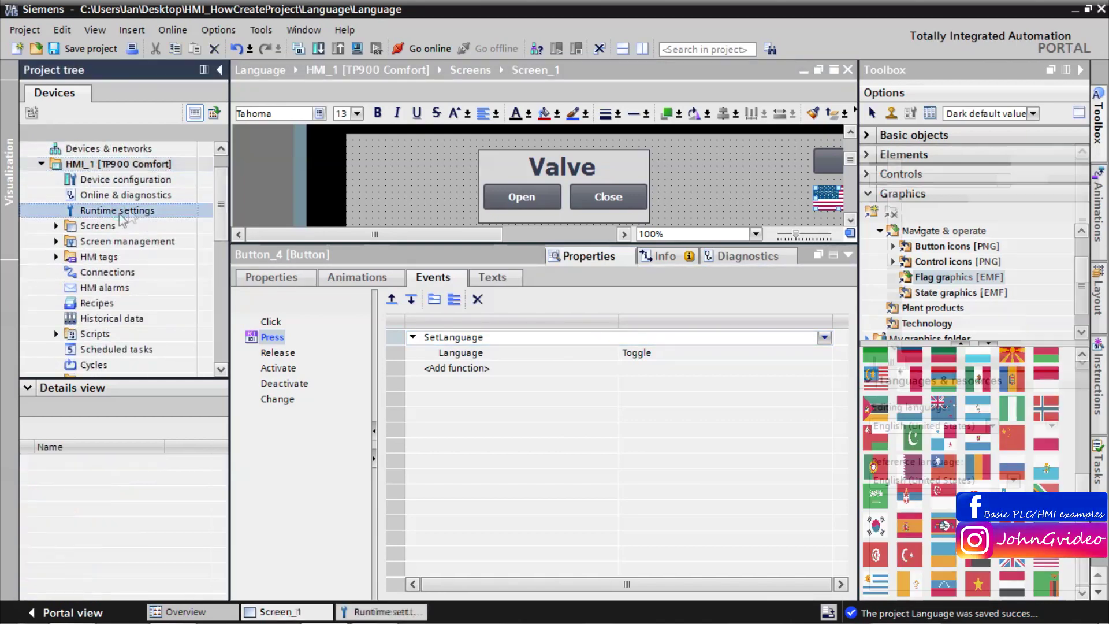
pyautogui.scroll(-3, 322, 191)
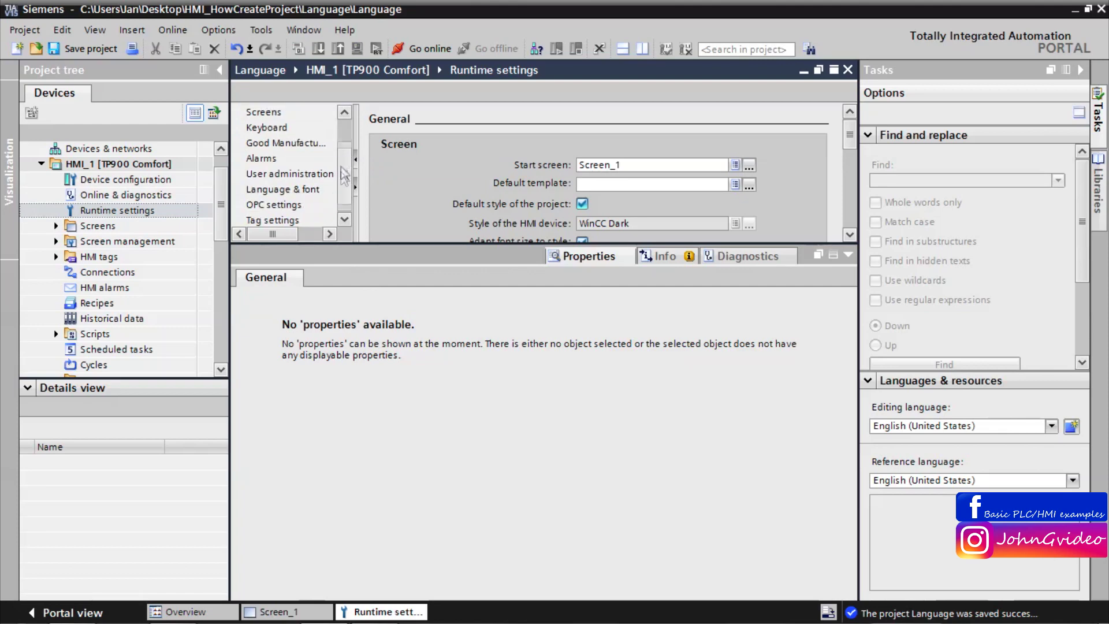
pyautogui.click(290, 176)
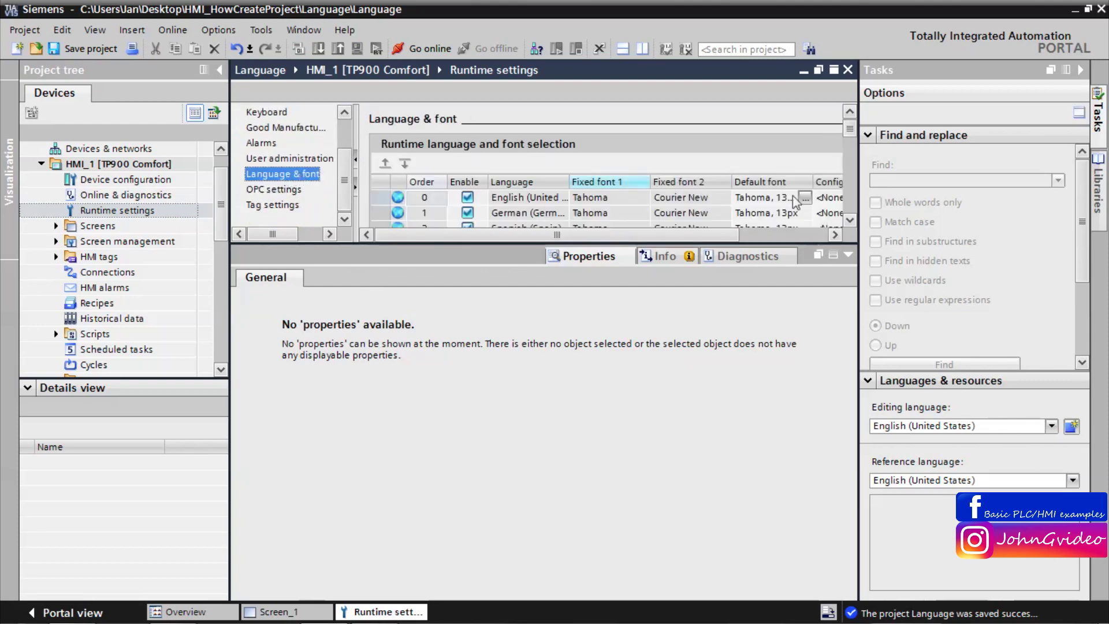
pyautogui.moveTo(808, 244); pyautogui.dragTo(808, 331)
pyautogui.click(1082, 70)
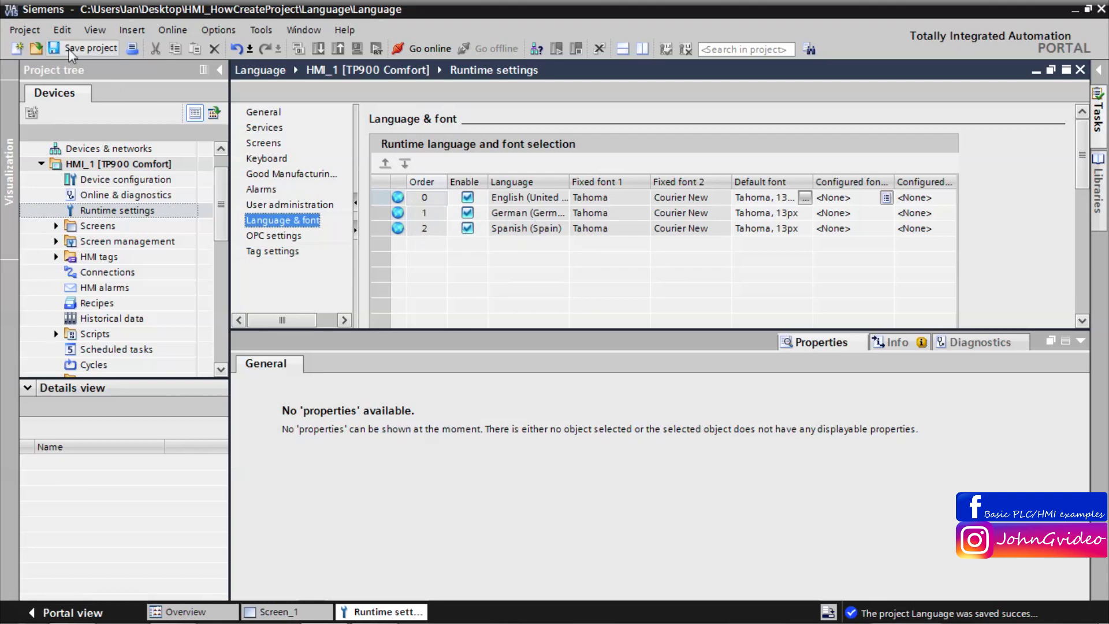
# Set the United States flag button's SetLanguage parameter to the Integer value 0 and check it against the runtime language order
pyautogui.click(286, 612)
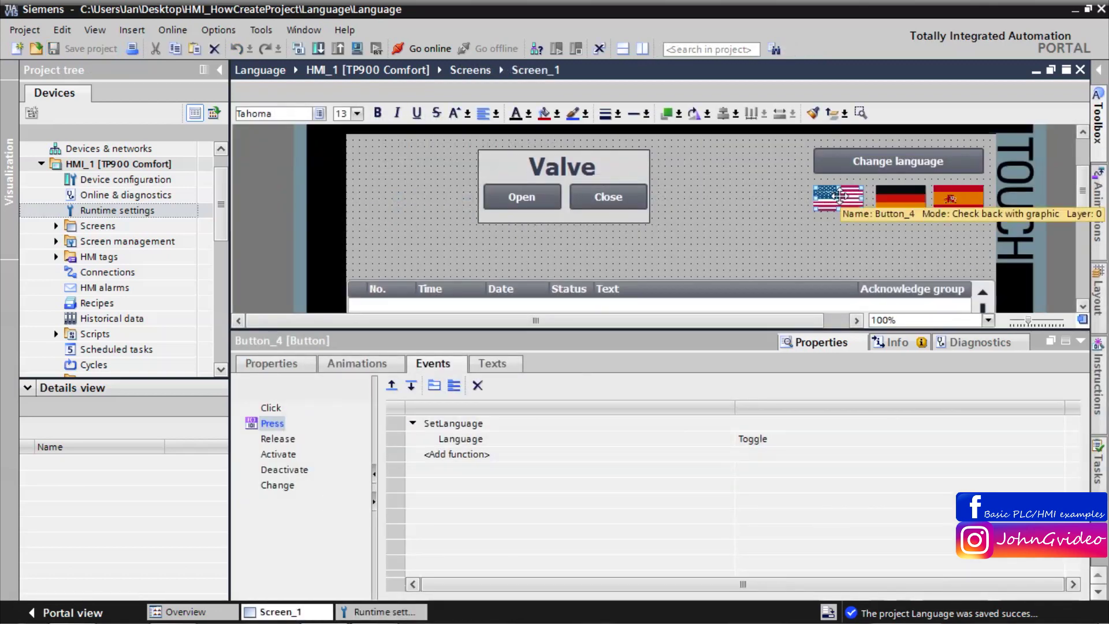
pyautogui.click(775, 439)
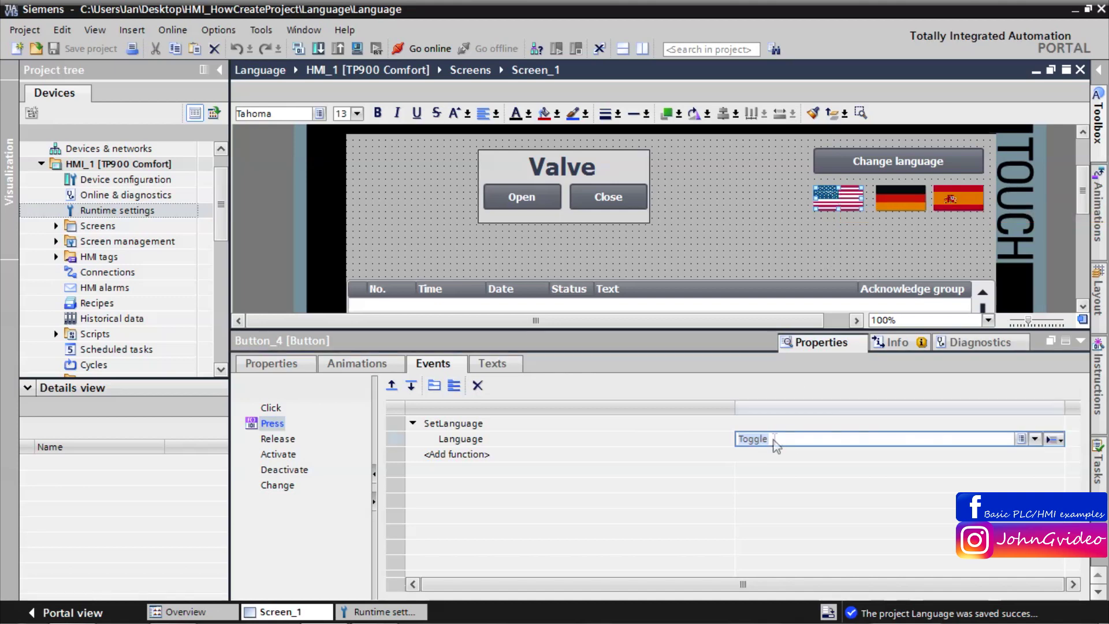
pyautogui.click(1053, 440)
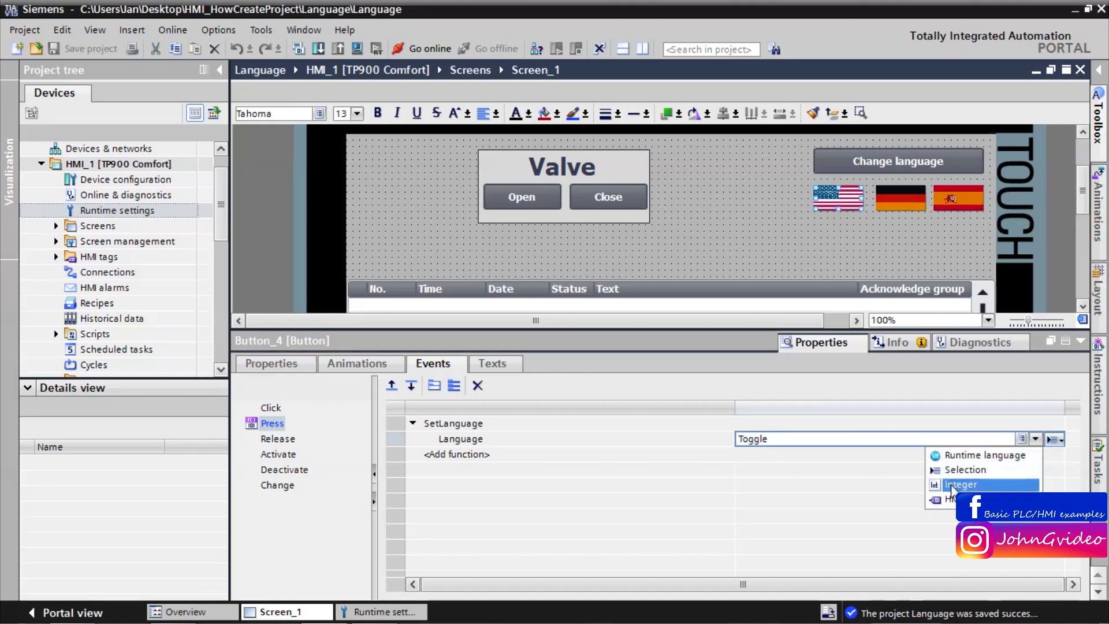
pyautogui.click(951, 486)
pyautogui.click(767, 440)
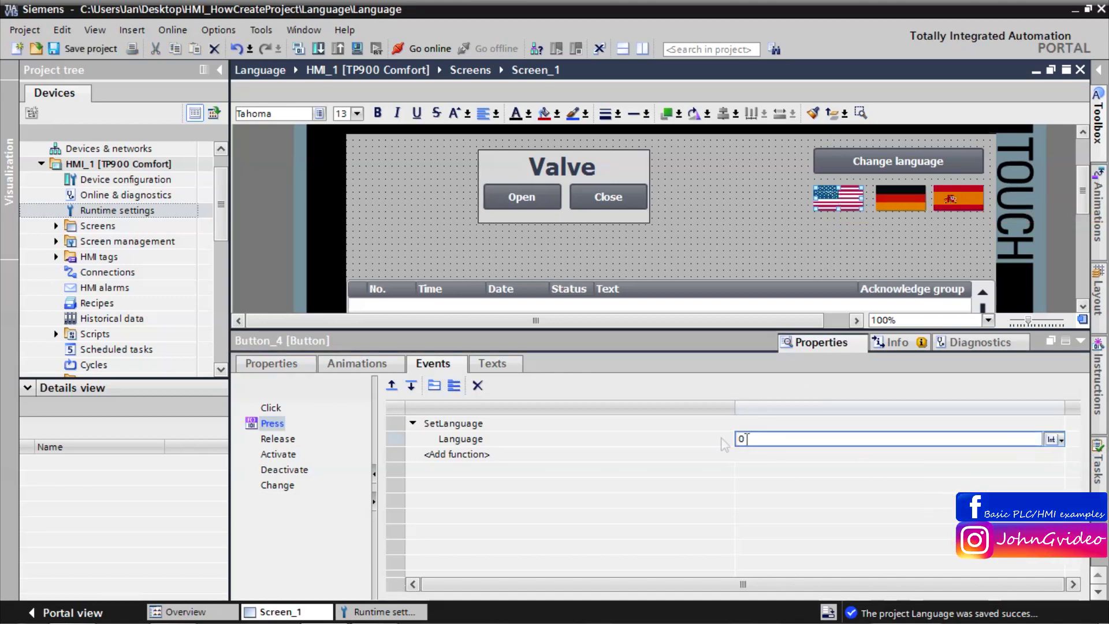
pyautogui.click(403, 614)
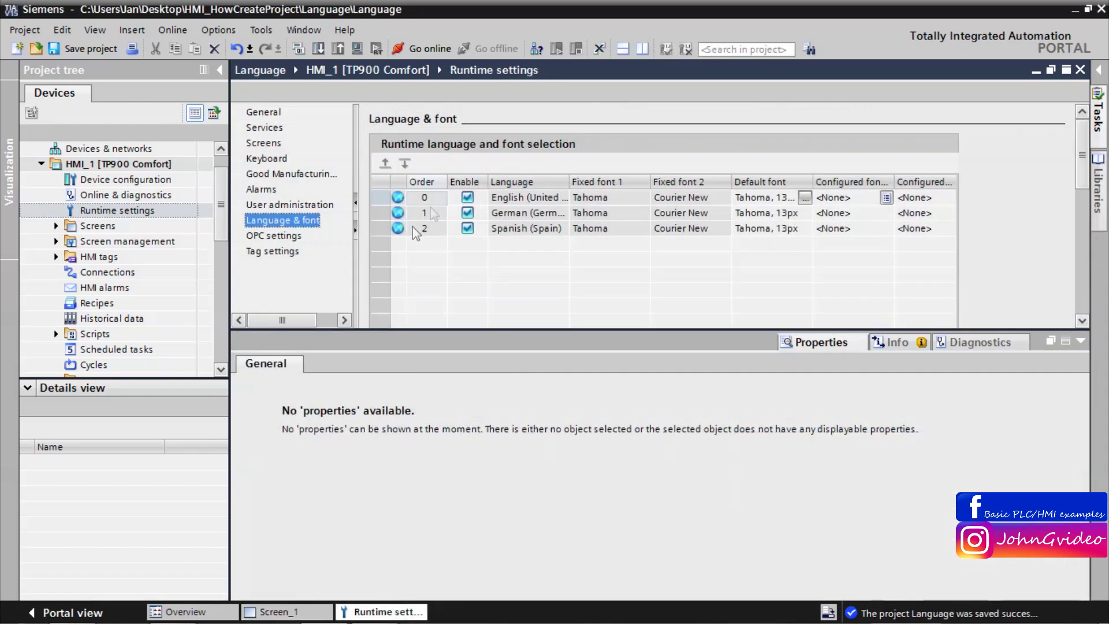
pyautogui.click(317, 612)
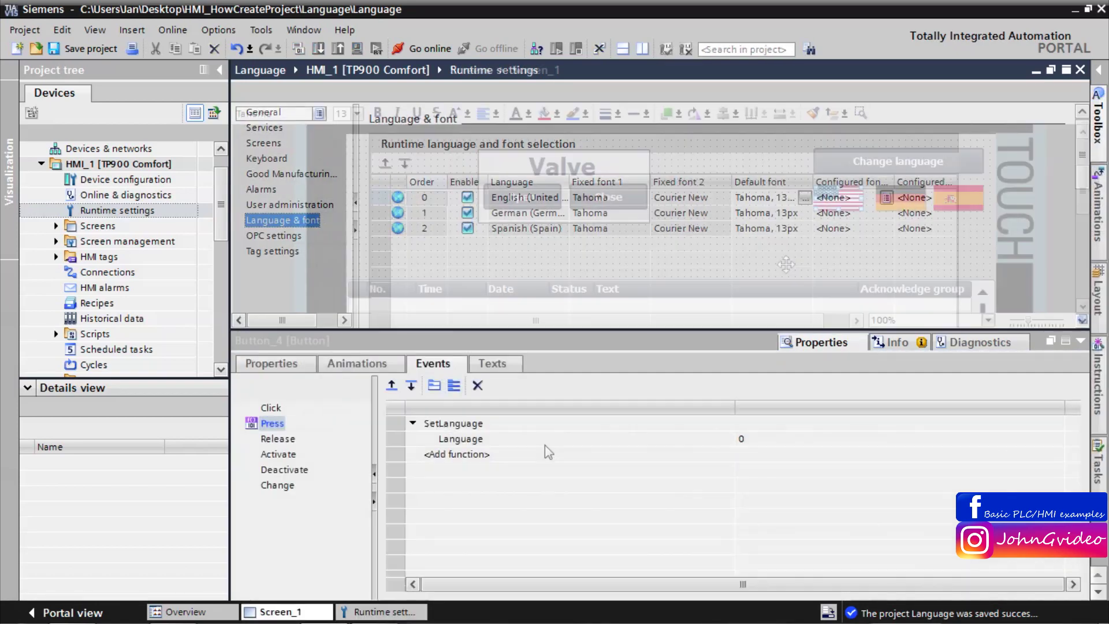
# Copy the SetLanguage function from the United States flag button to the German flag button's Press event and set its Language to 1
pyautogui.click(900, 200)
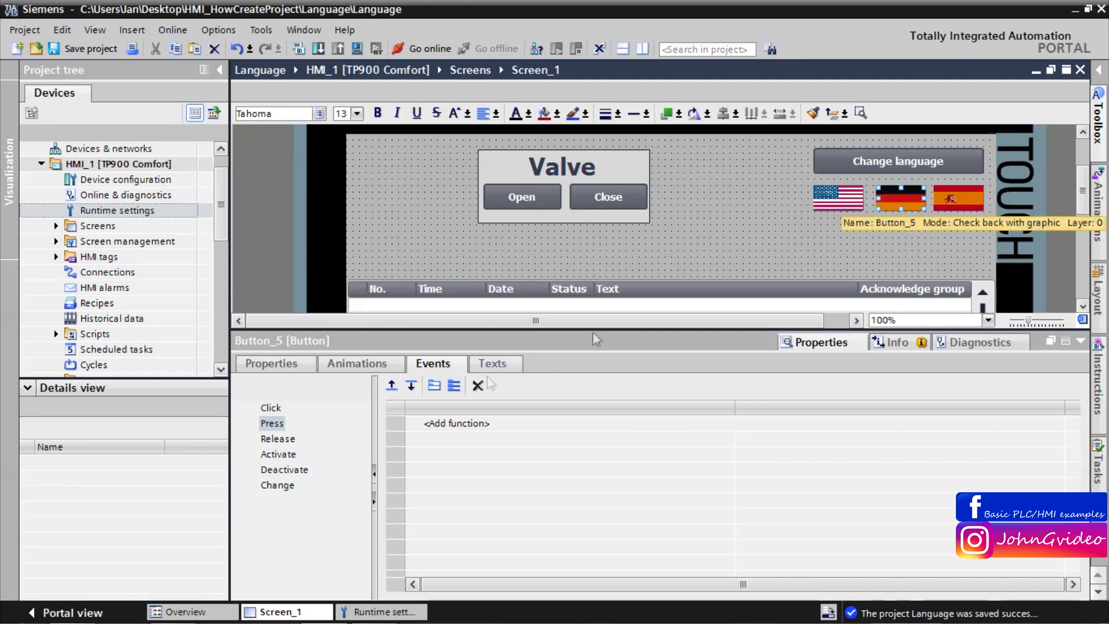
pyautogui.click(438, 424)
pyautogui.click(838, 198)
pyautogui.rightClick(408, 428)
pyautogui.click(428, 452)
pyautogui.click(899, 200)
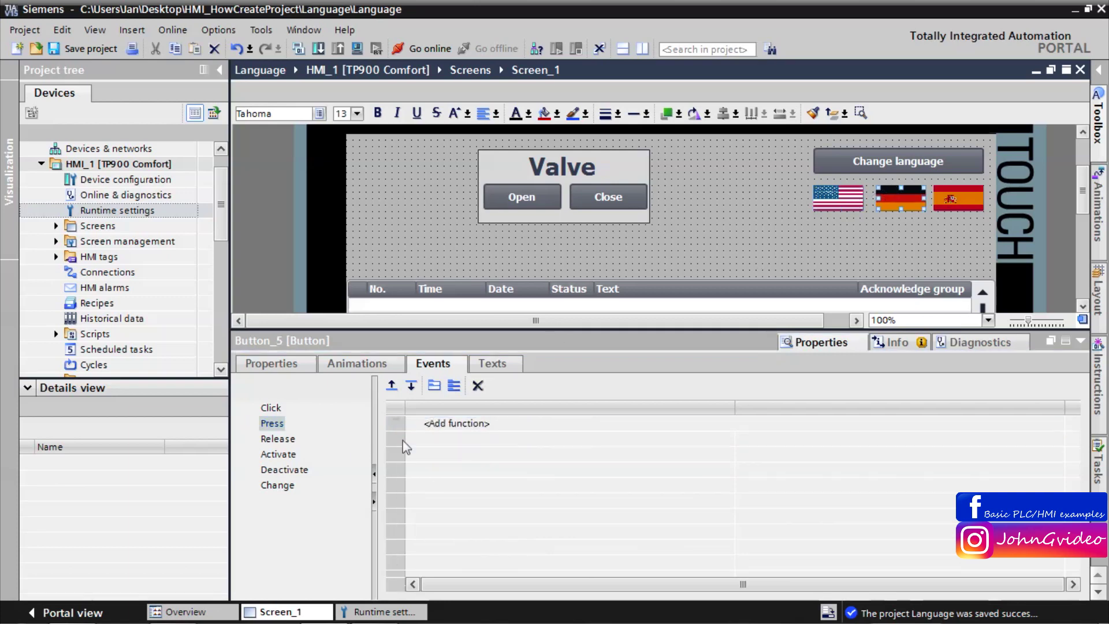
pyautogui.click(401, 424)
pyautogui.rightClick(403, 424)
pyautogui.click(436, 461)
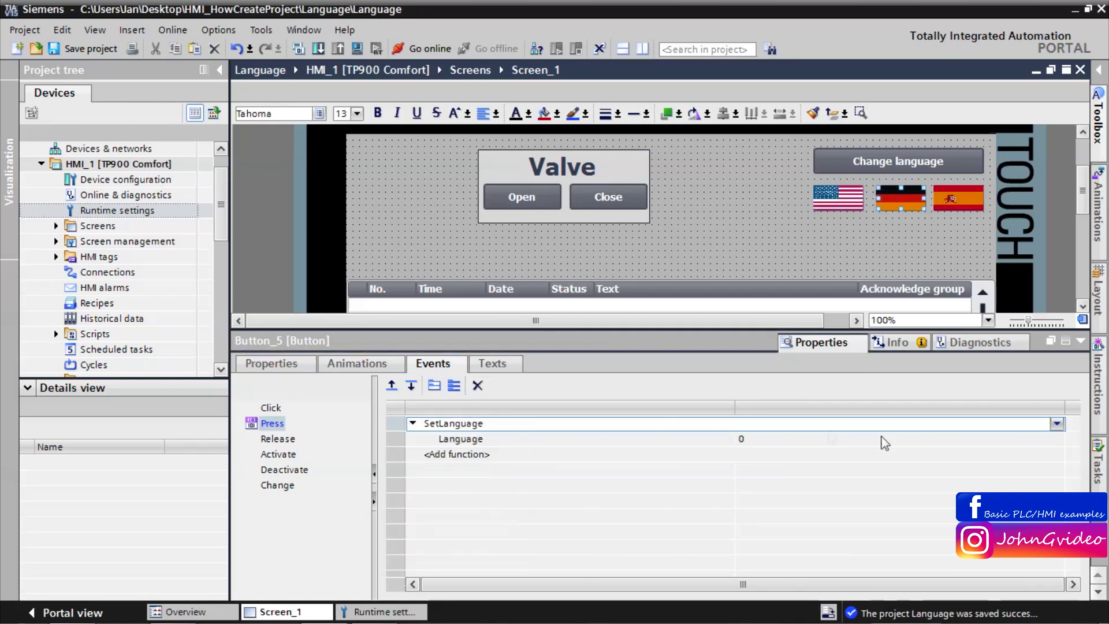
pyautogui.click(777, 440)
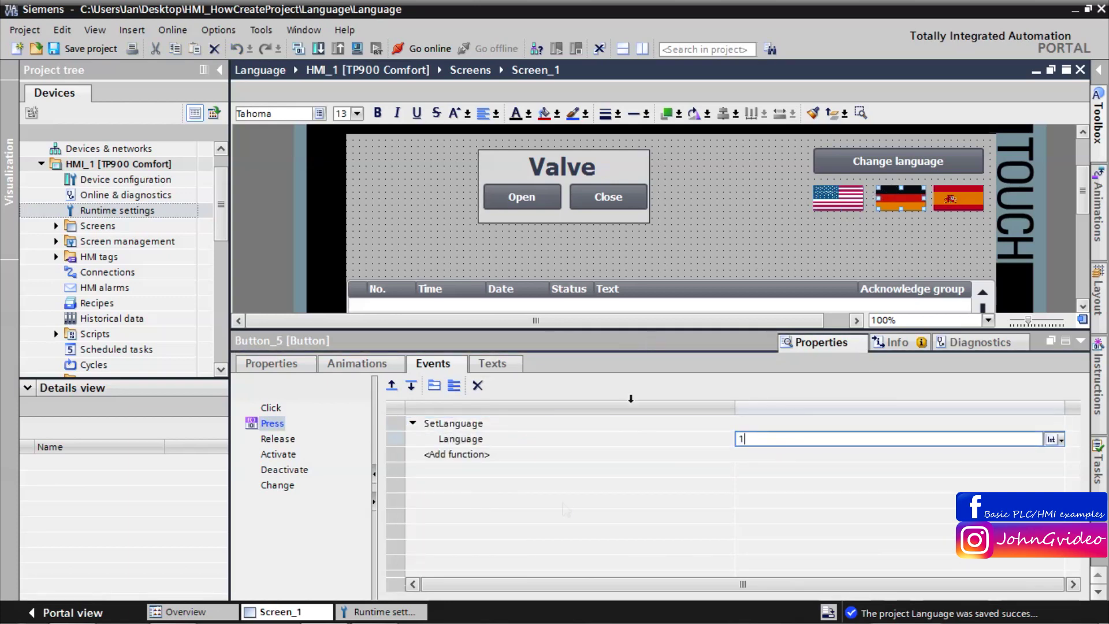
# Paste the SetLanguage function into the Spanish flag button's Press event and set its Language to 2, after checking the runtime language order
pyautogui.click(386, 615)
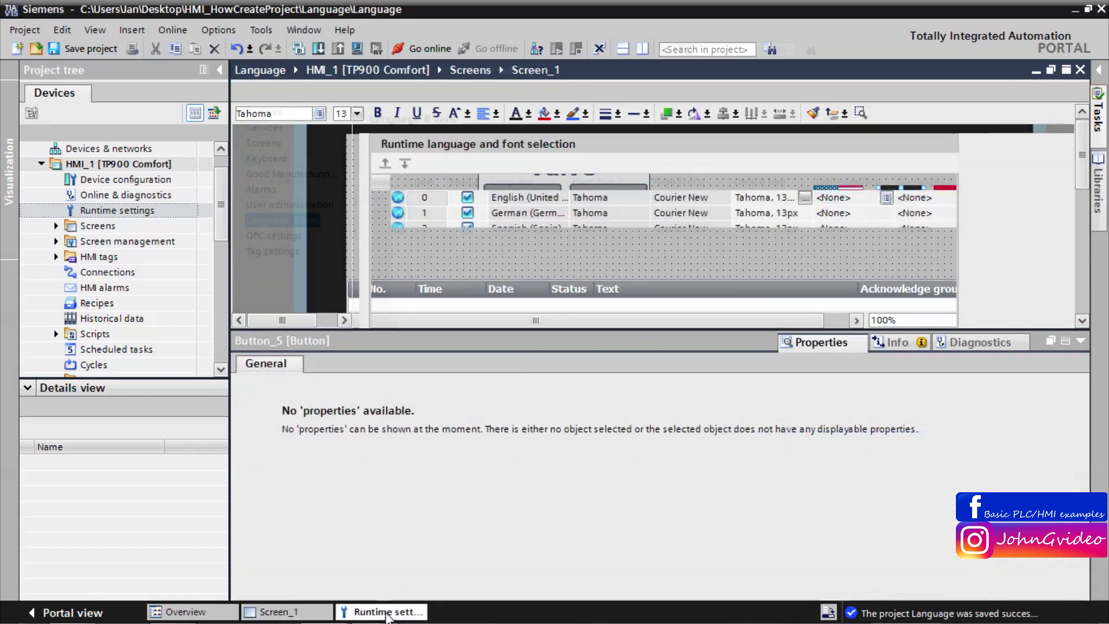
pyautogui.click(287, 615)
pyautogui.click(948, 199)
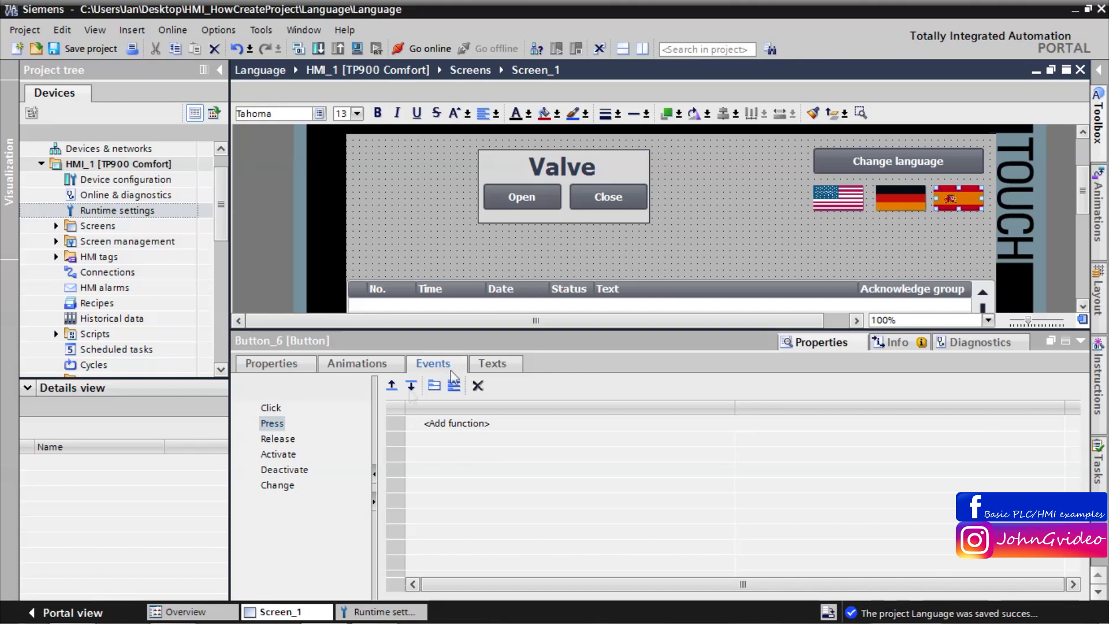
pyautogui.rightClick(425, 425)
pyautogui.click(434, 462)
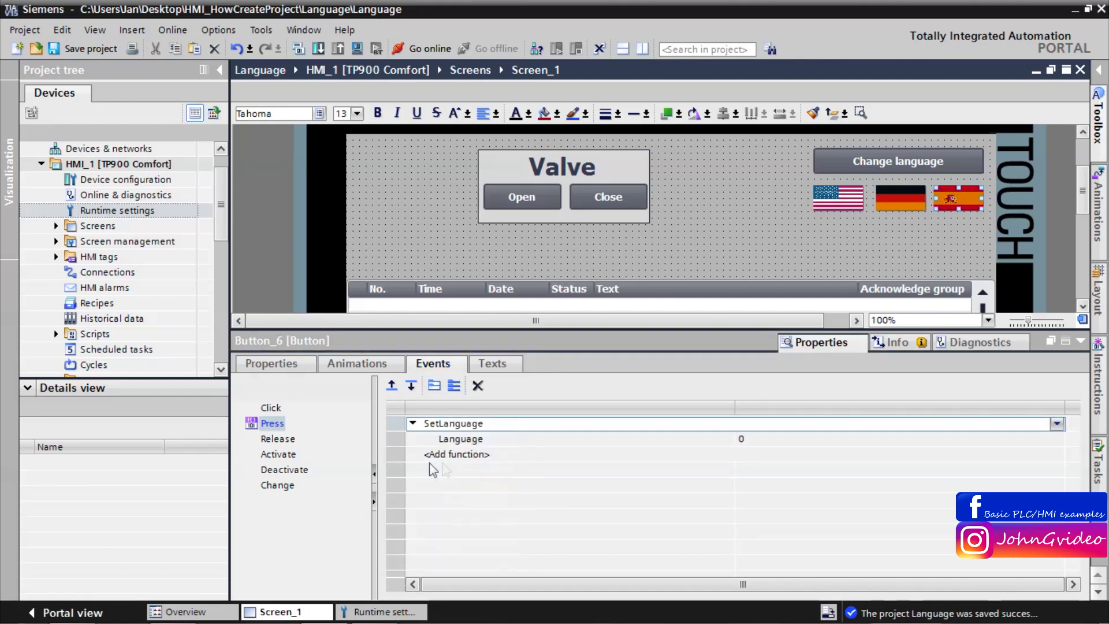
pyautogui.click(756, 439)
pyautogui.write('2')
# Save the project and start the HMI simulation of Screen_1
pyautogui.click(58, 49)
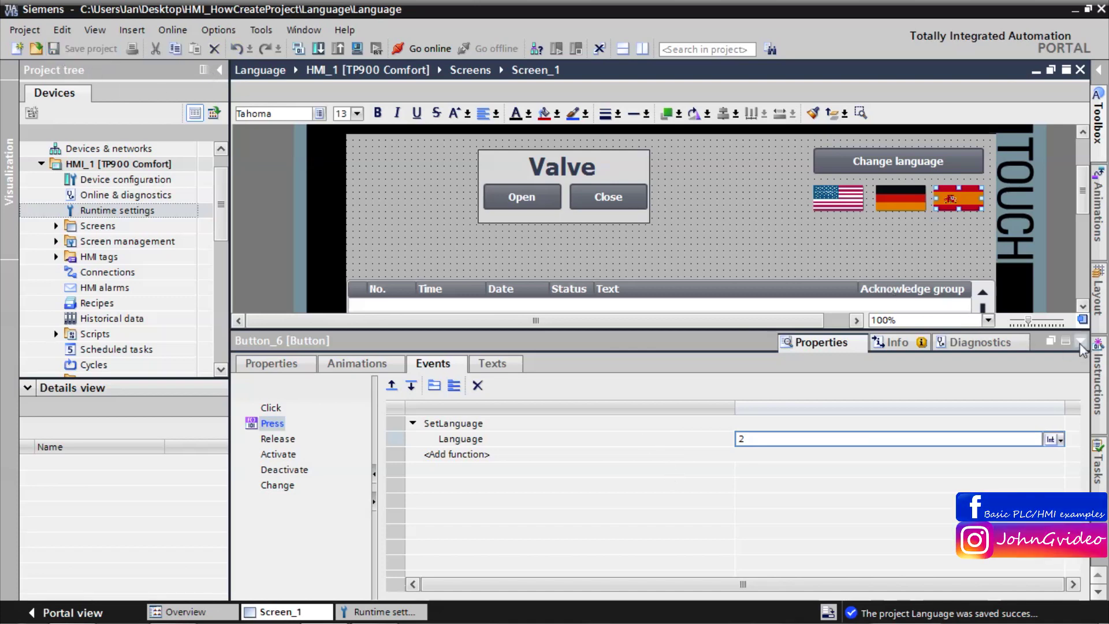
pyautogui.click(1081, 342)
pyautogui.click(718, 213)
pyautogui.click(352, 50)
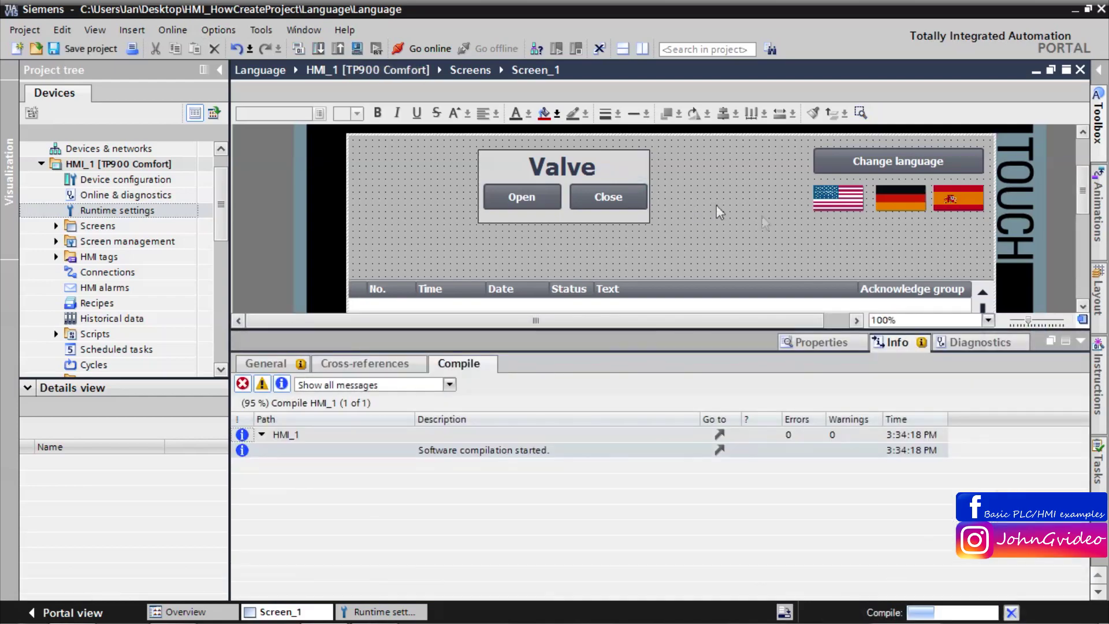
pyautogui.click(664, 368)
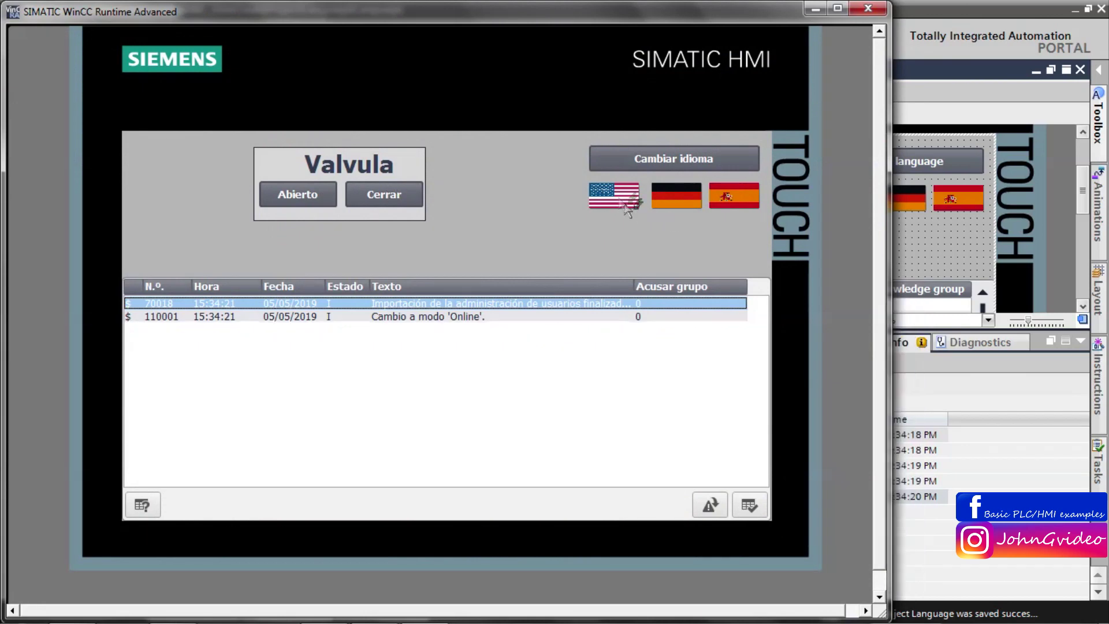
# Test the flag buttons in the simulation by switching the screen to English and German
pyautogui.click(617, 198)
pyautogui.click(618, 198)
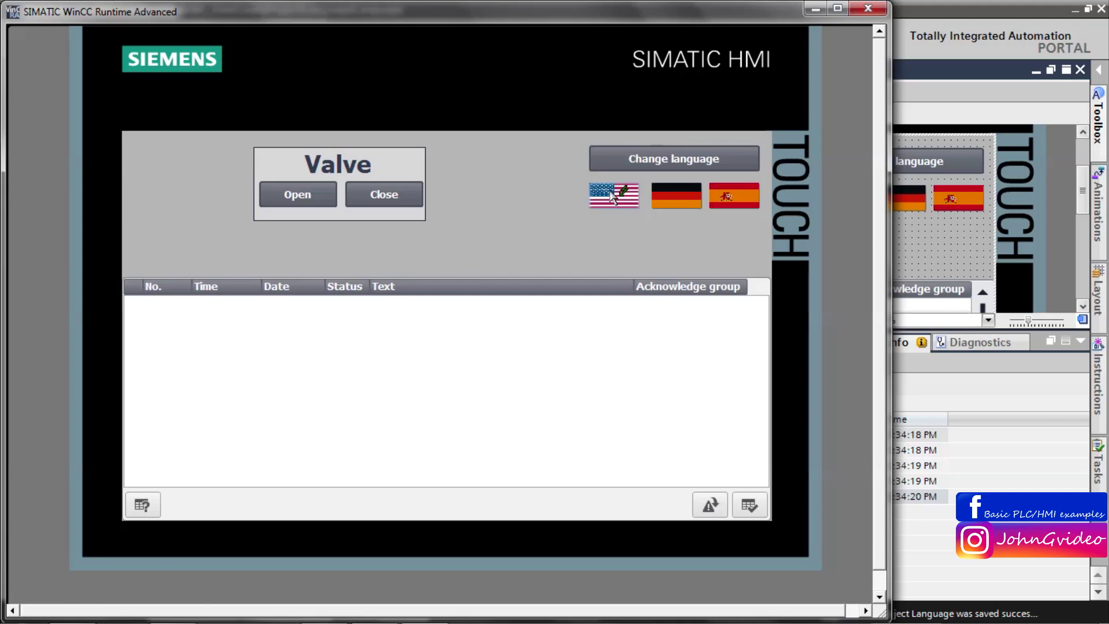
pyautogui.click(388, 195)
pyautogui.click(690, 195)
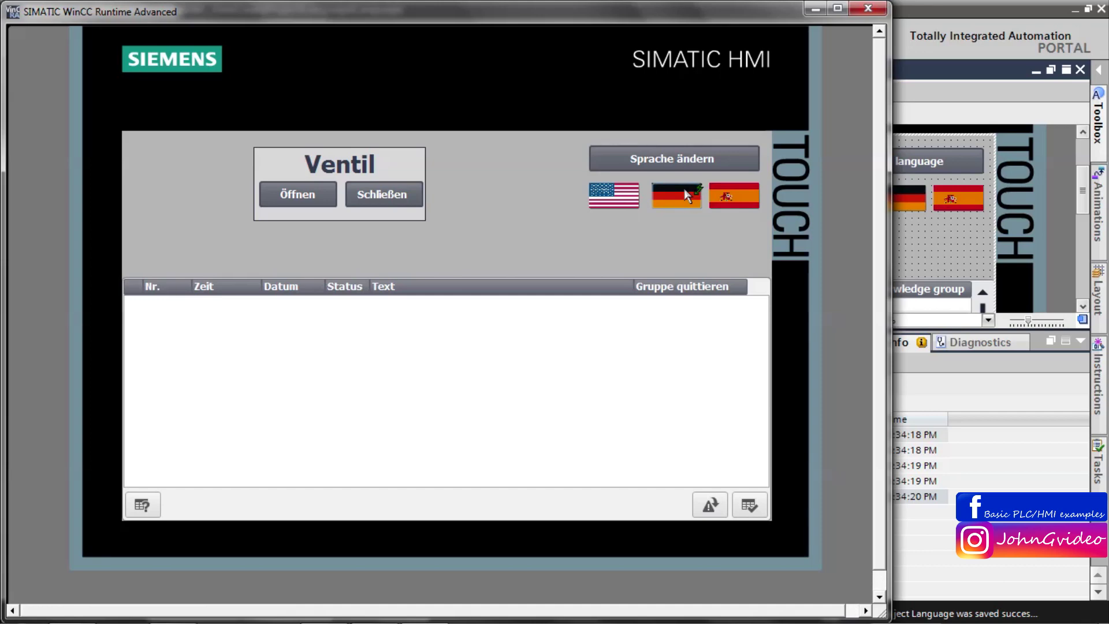
# Test all three flag buttons in the simulation by switching repeatedly between Spanish, English and German, finishing in English
pyautogui.click(732, 199)
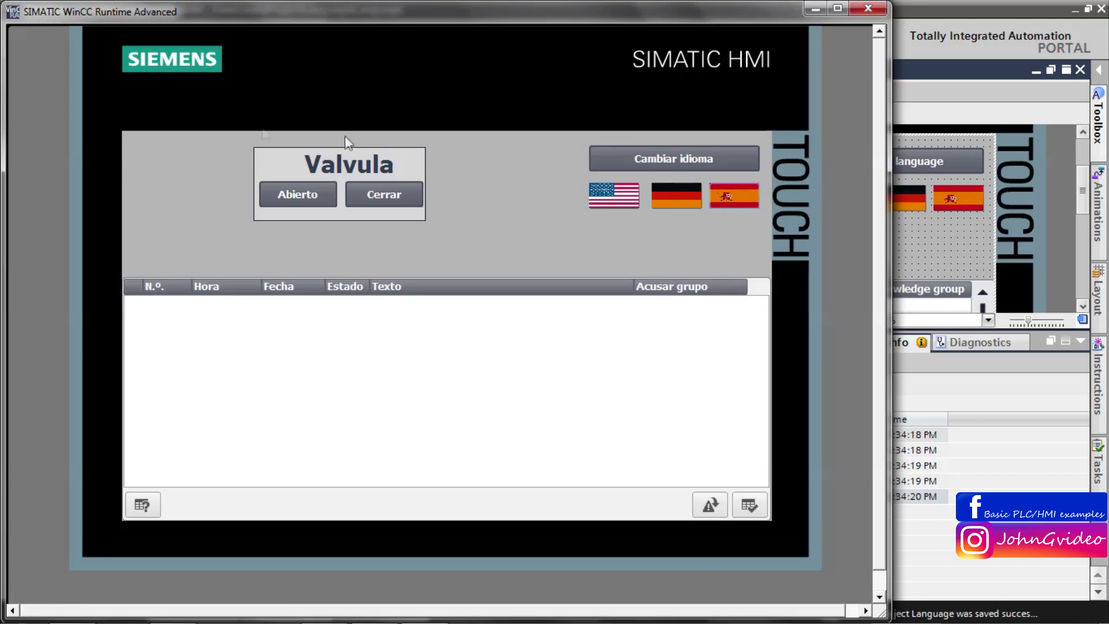
pyautogui.click(624, 194)
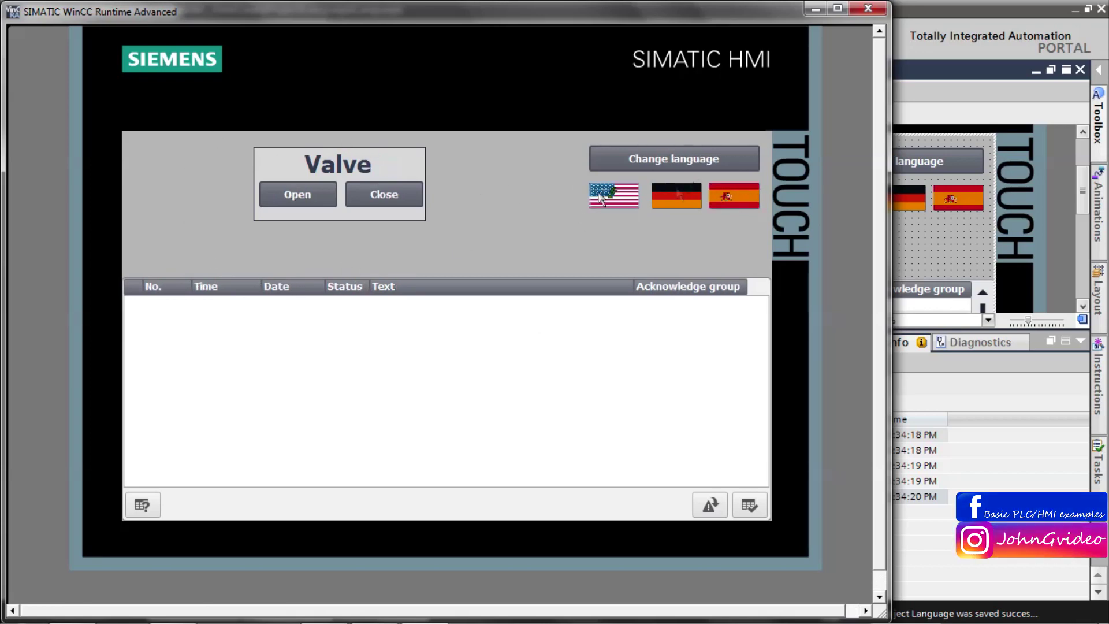
pyautogui.click(625, 191)
pyautogui.click(625, 191)
pyautogui.click(729, 196)
pyautogui.click(673, 196)
pyautogui.click(618, 193)
pyautogui.click(658, 200)
pyautogui.click(662, 198)
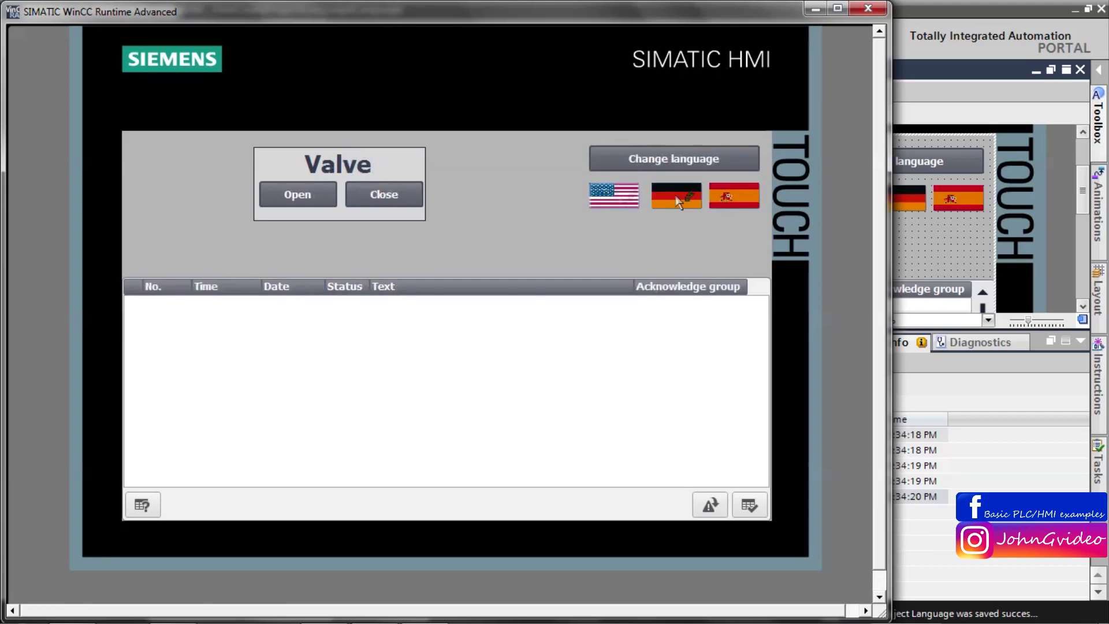
pyautogui.click(729, 199)
pyautogui.click(615, 200)
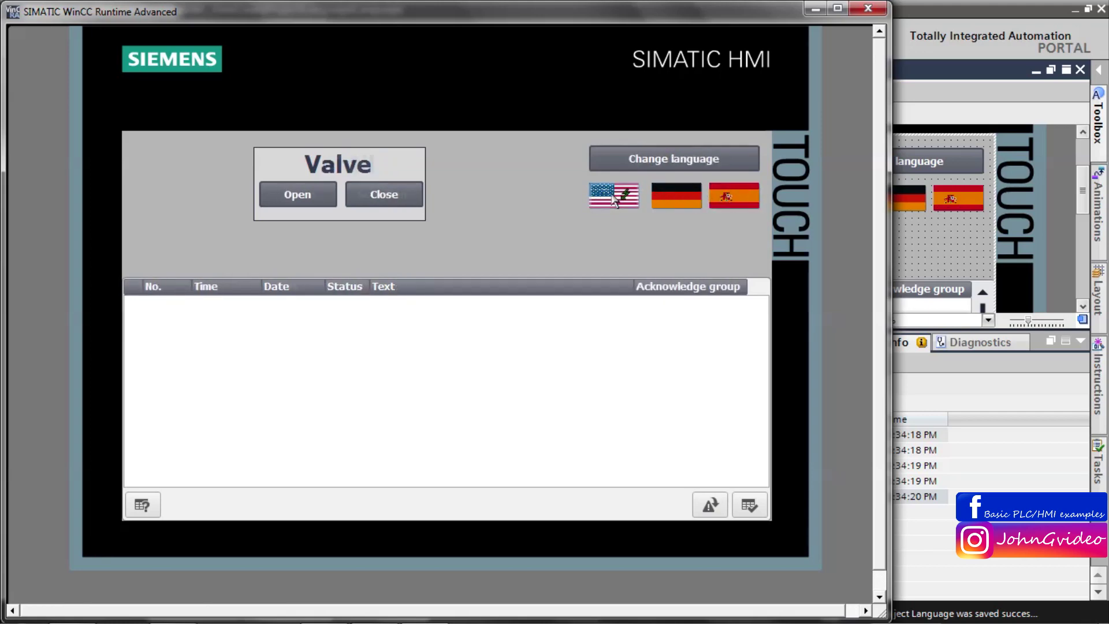
# Close the HMI simulation and collapse the compile results area beneath Screen_1
pyautogui.click(871, 9)
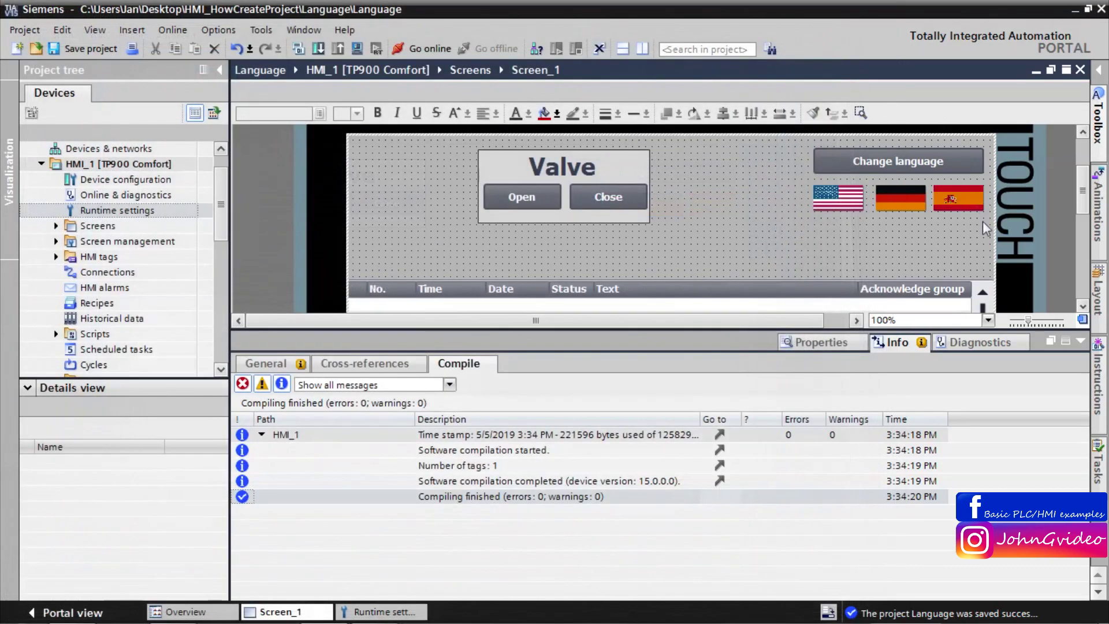
pyautogui.click(1066, 341)
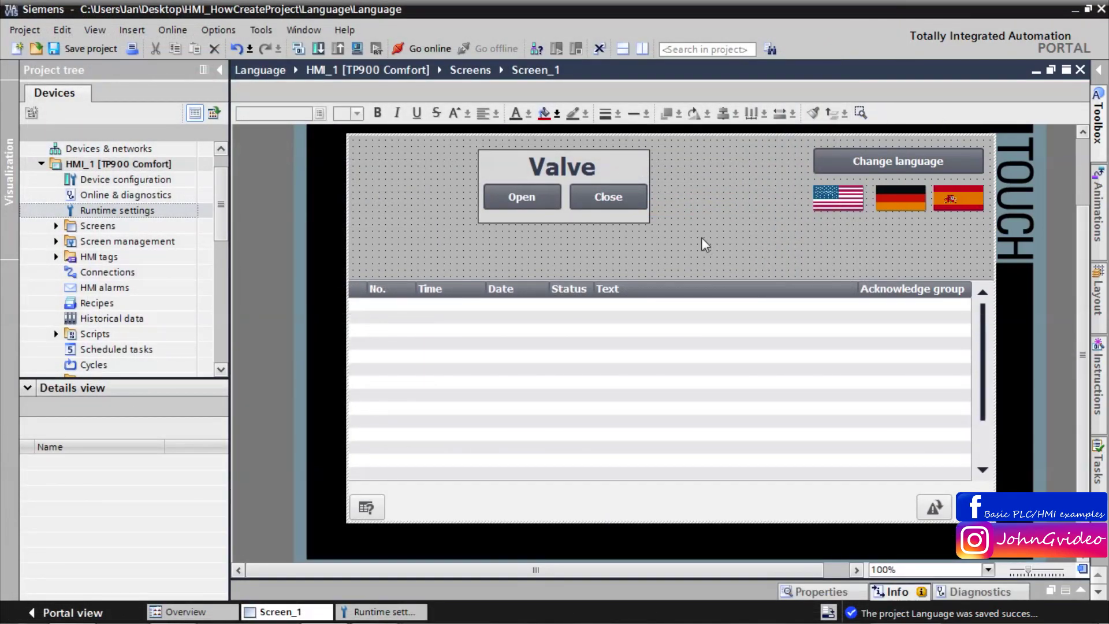